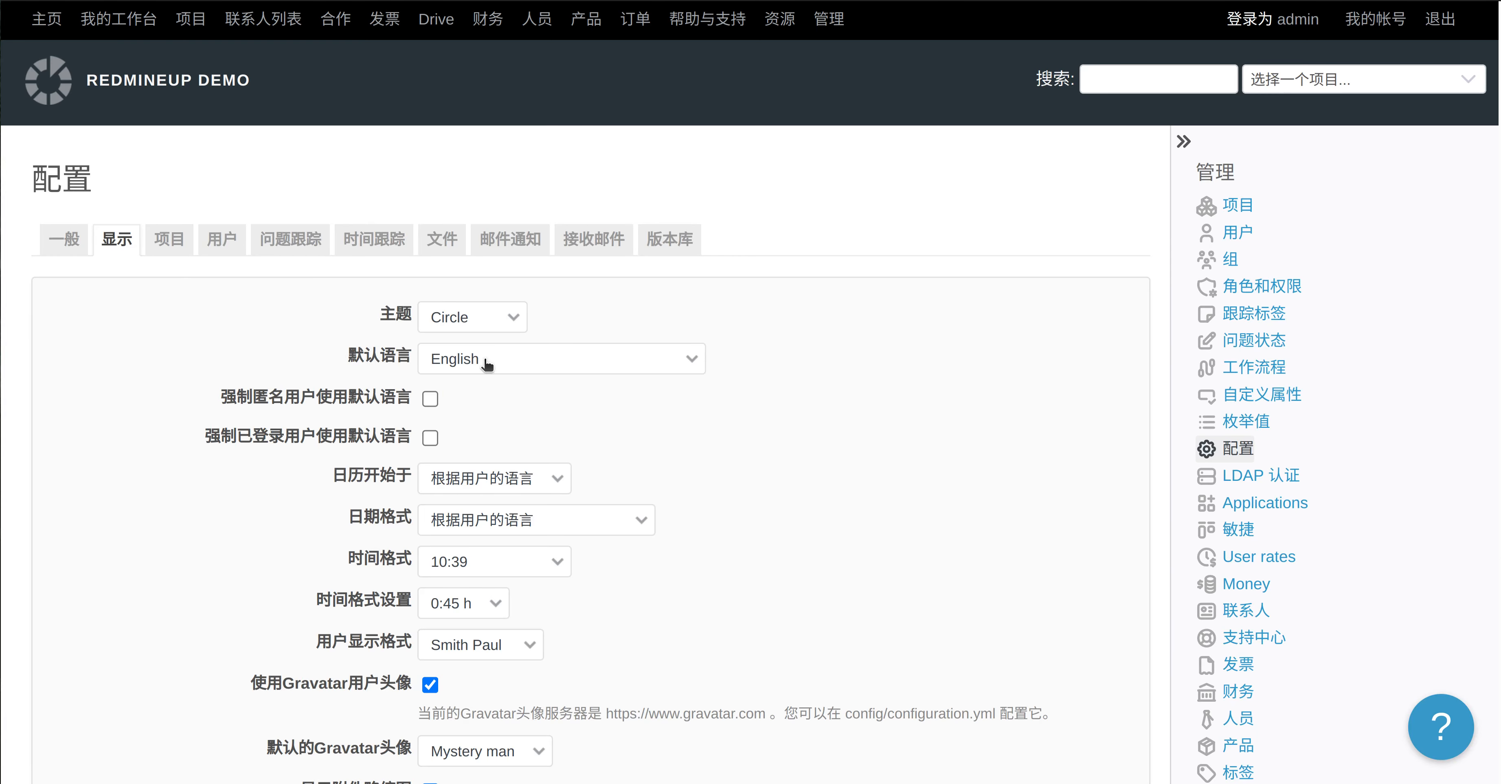
- Force the English default language for both anonymous and logged-in users, and save the display settings
{"action": "left_click", "coordinate": [432, 399]}
{"action": "left_click", "coordinate": [430, 439]}
{"action": "scroll", "coordinate": [263, 524], "scroll_direction": "down", "scroll_amount": 5}
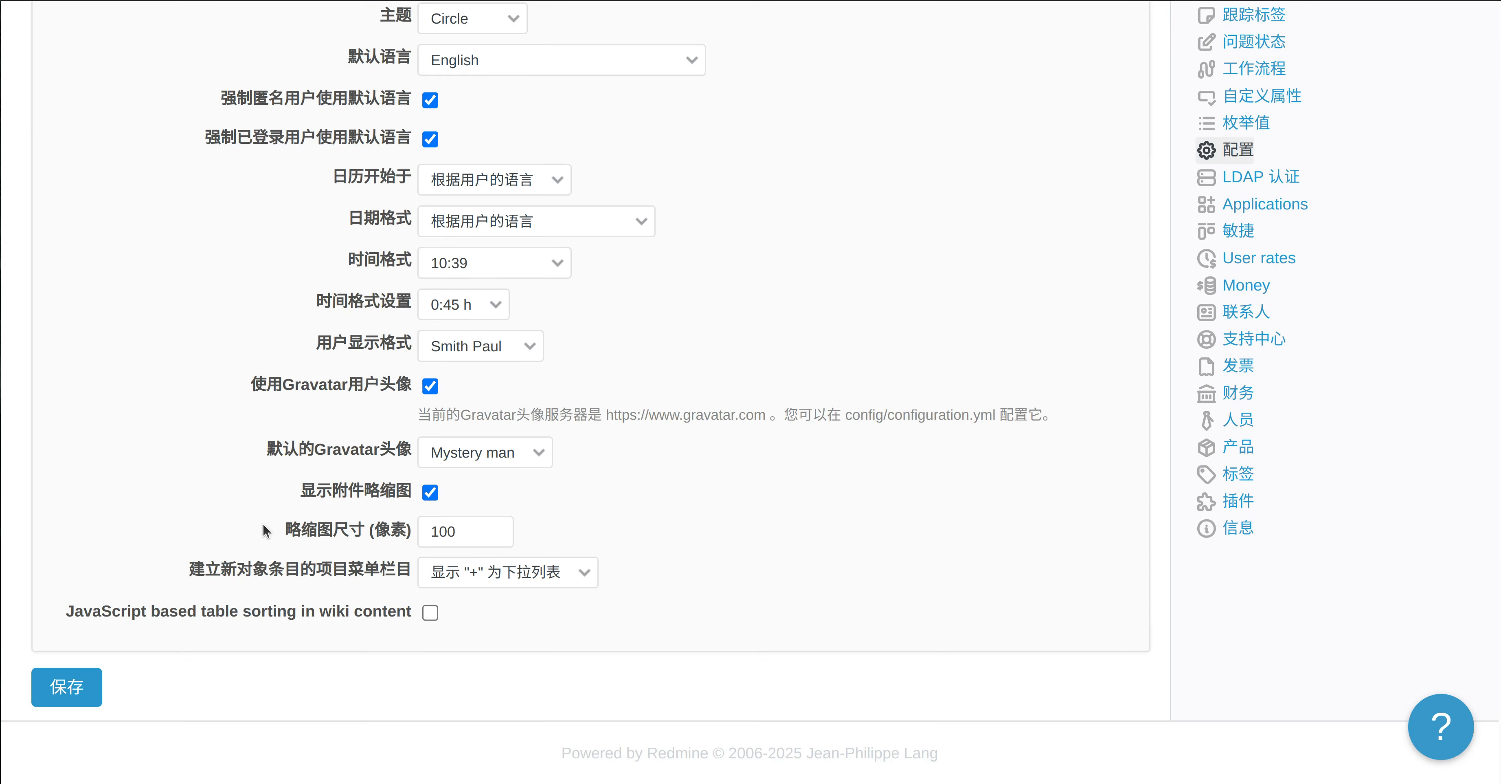
{"action": "left_click", "coordinate": [76, 691]}
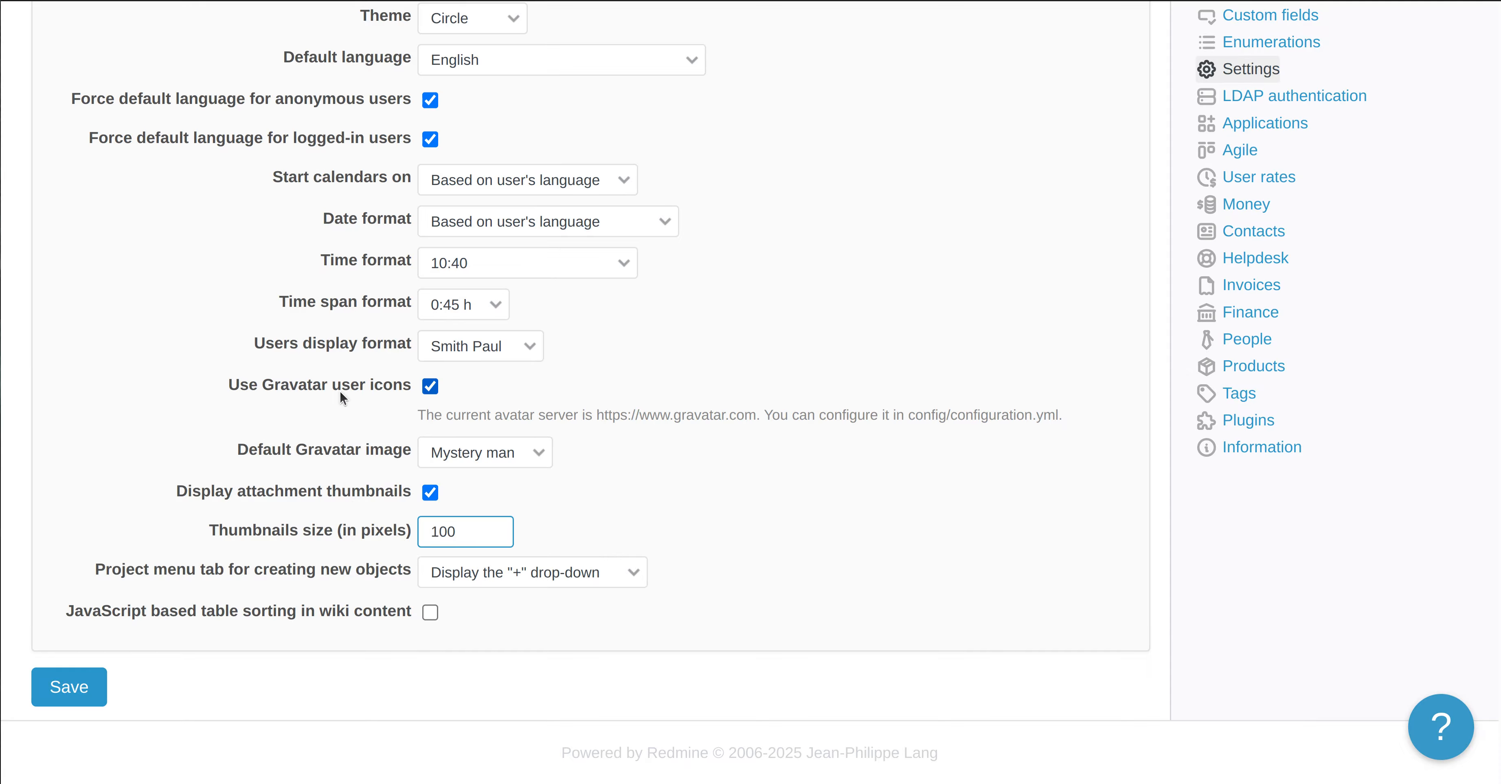
- Open the Helpdesk settings of the Redmine Helpdesk plugin demo project to reach its mail server settings
{"action": "scroll", "coordinate": [341, 391], "scroll_direction": "up", "scroll_amount": 6}
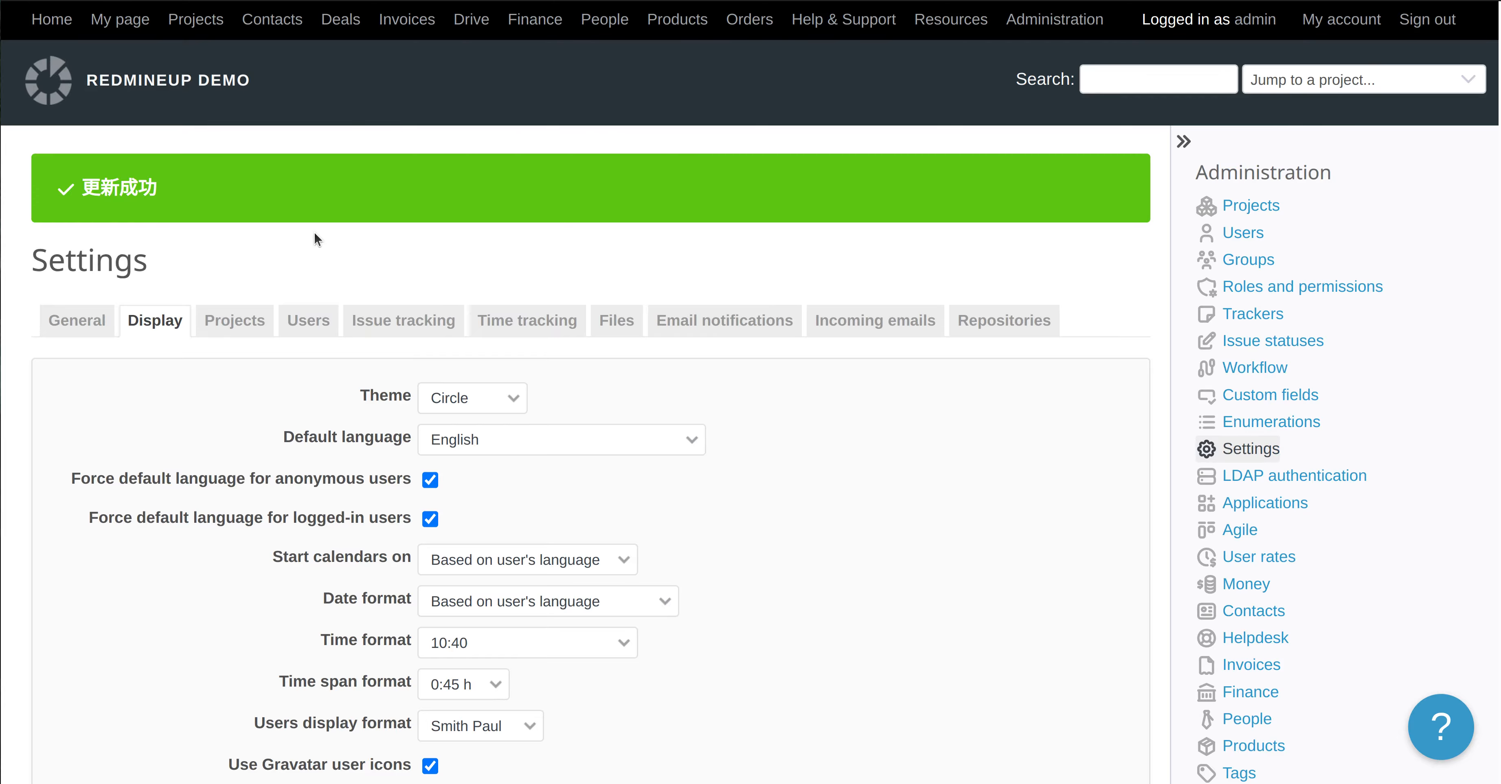
{"action": "left_click", "coordinate": [208, 30]}
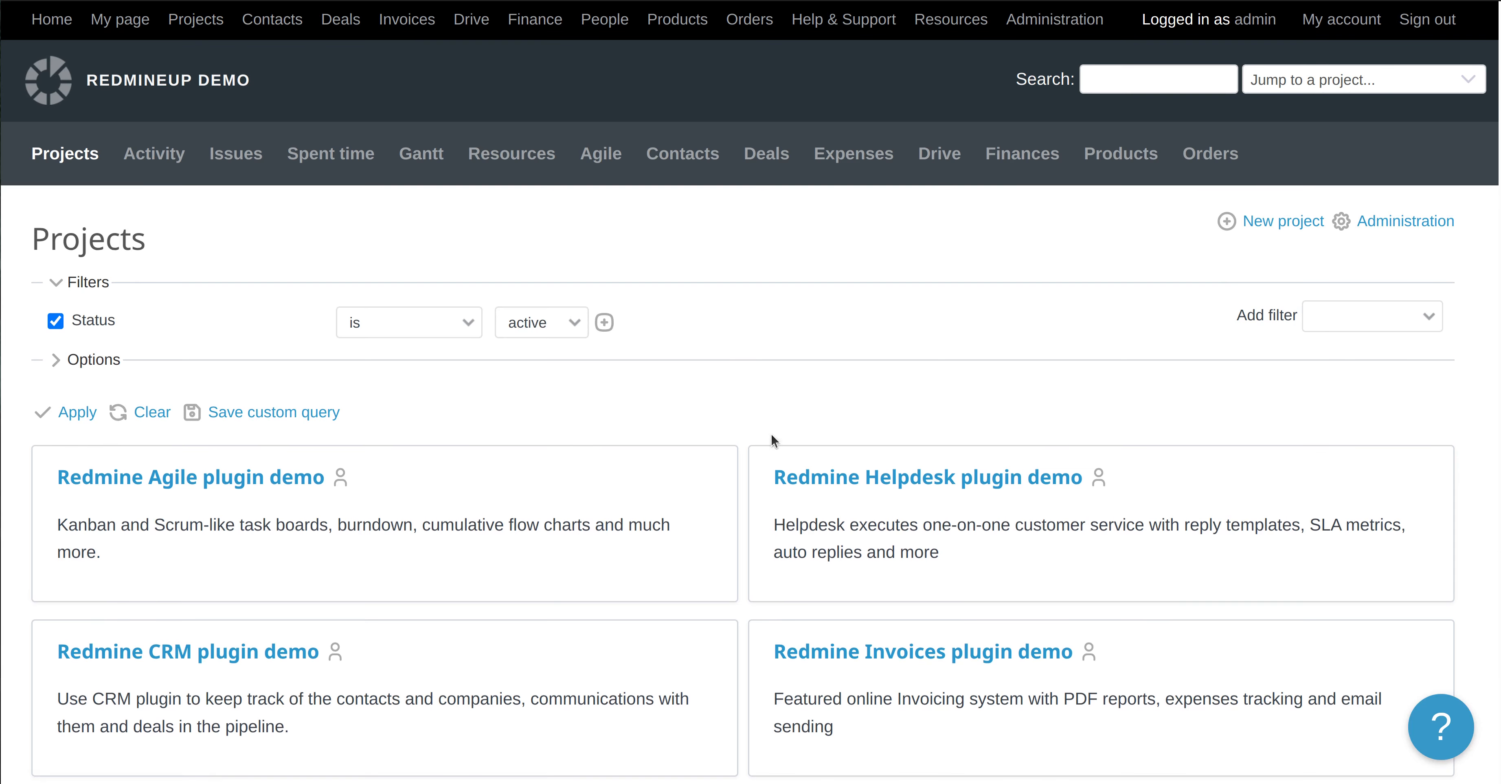
{"action": "left_click", "coordinate": [886, 475]}
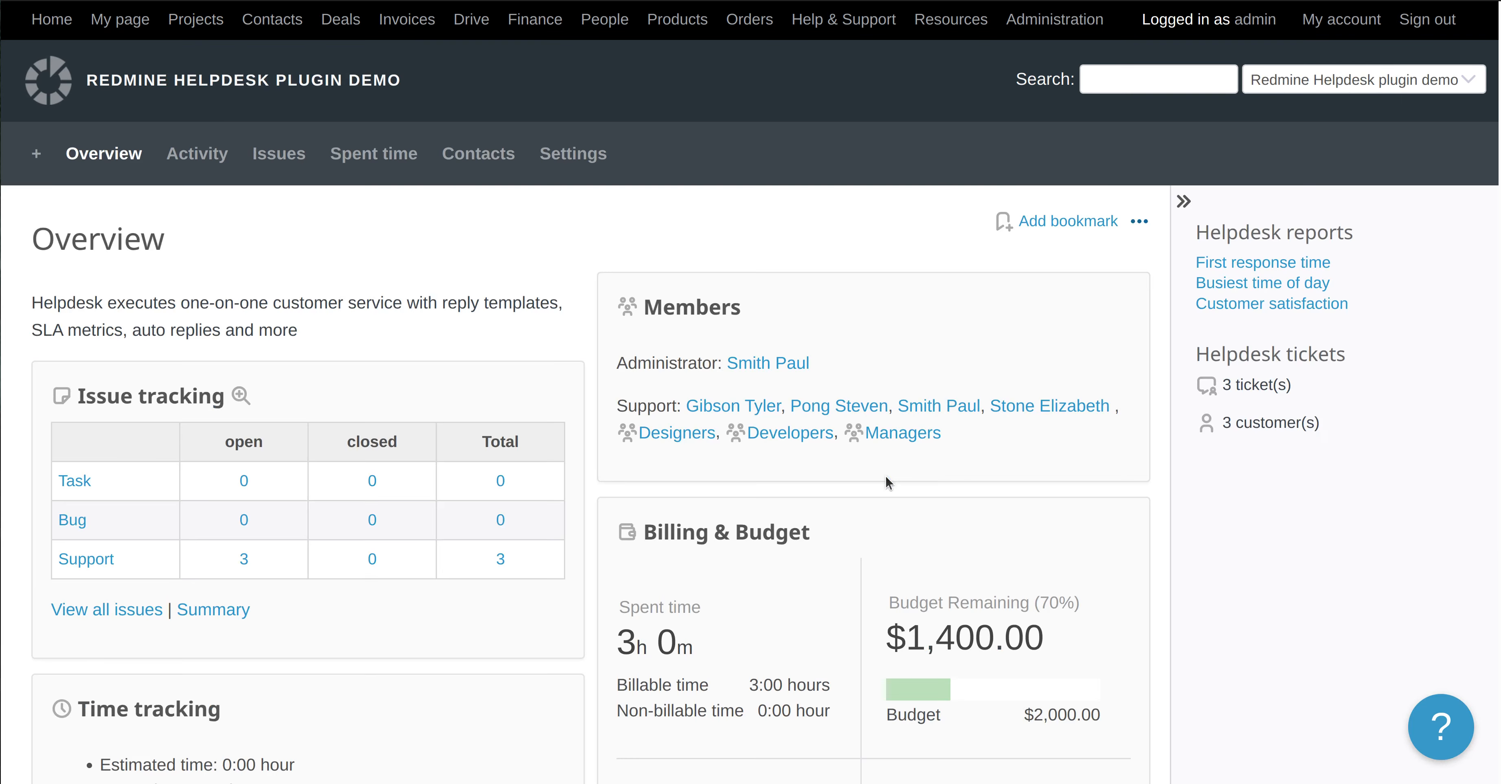
{"action": "left_click", "coordinate": [570, 154]}
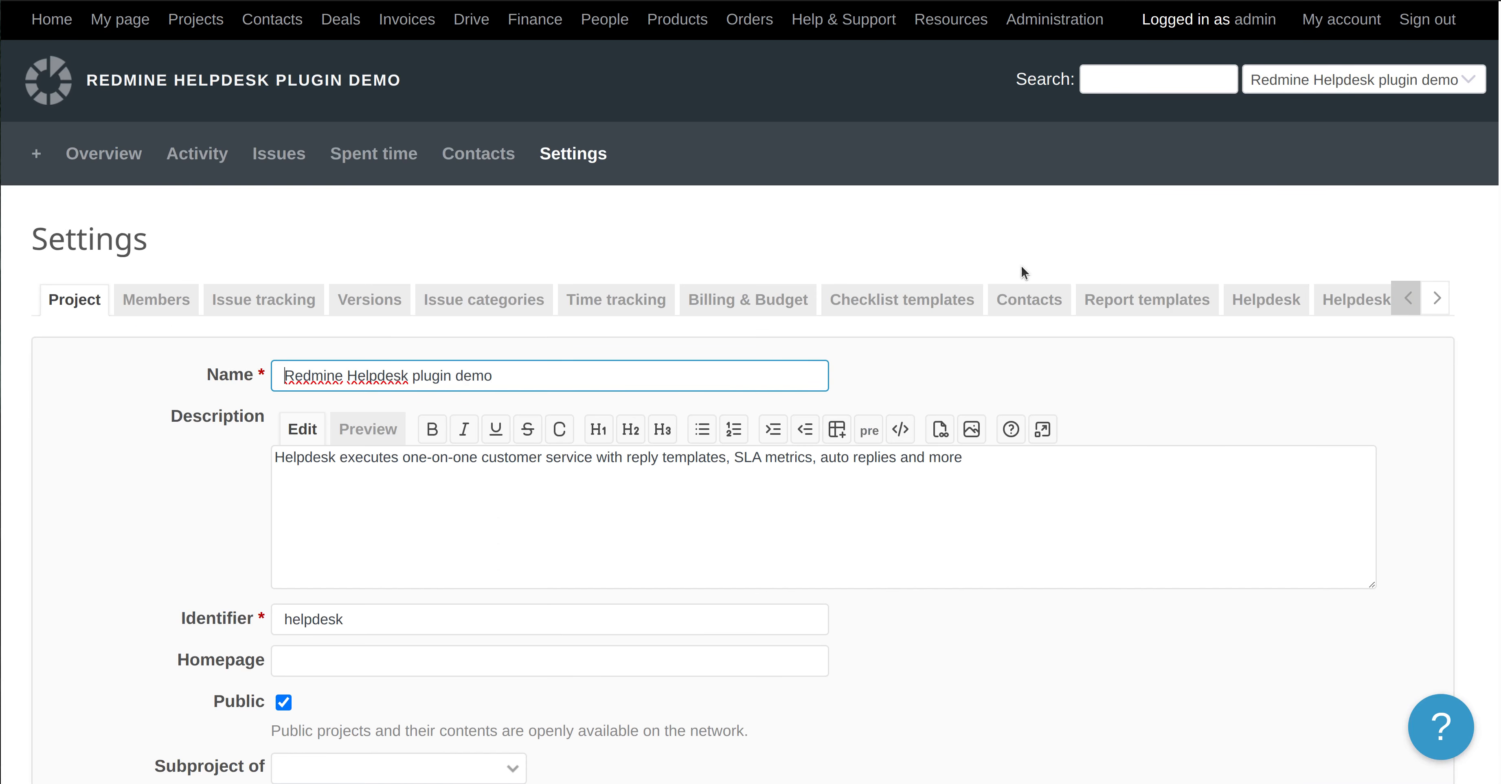
{"action": "left_click", "coordinate": [1266, 299]}
{"action": "scroll", "coordinate": [1170, 464], "scroll_direction": "down", "scroll_amount": 1}
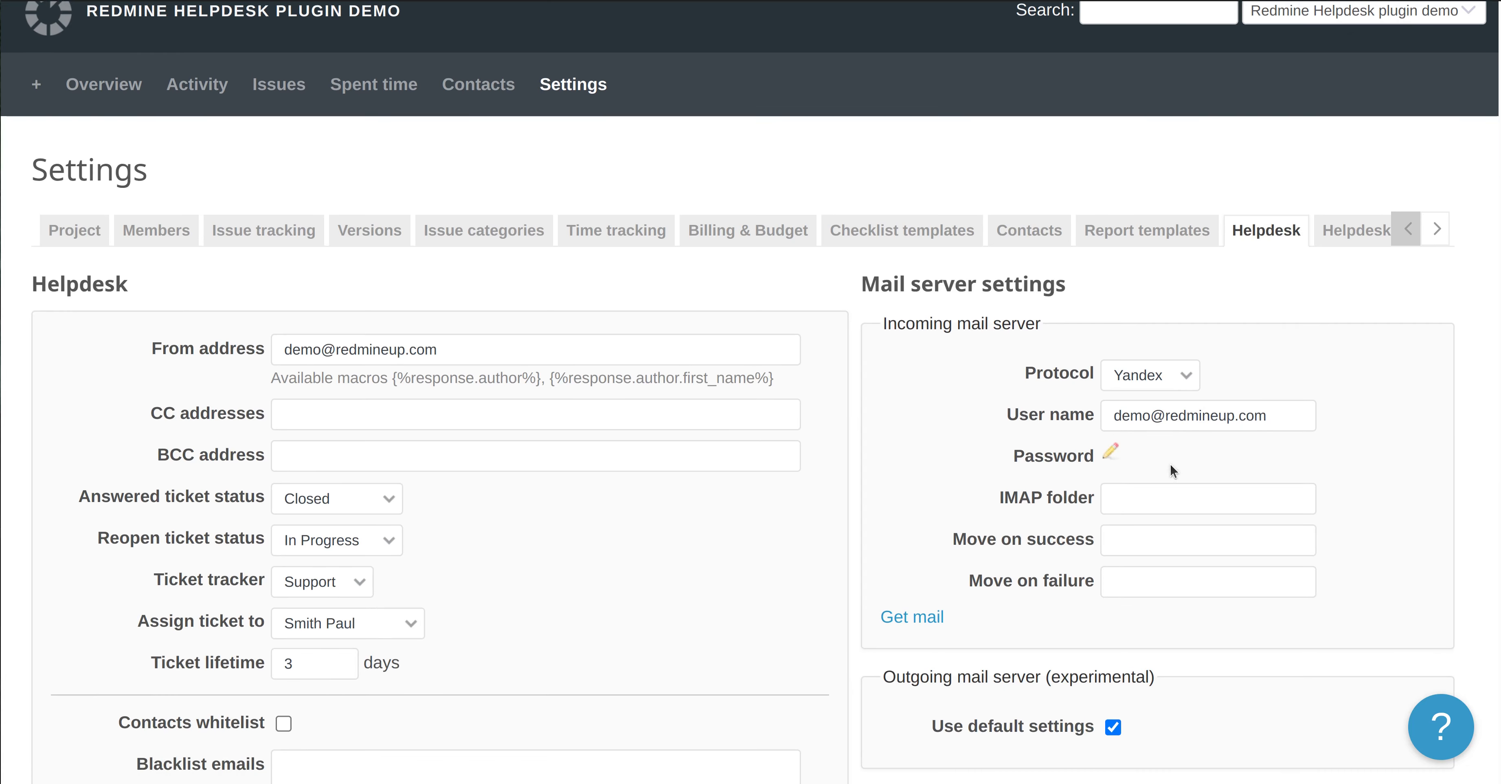
- Fetch mail from the project's incoming mail server, repeating the retrieval to check for processed emails
{"action": "left_click", "coordinate": [919, 618]}
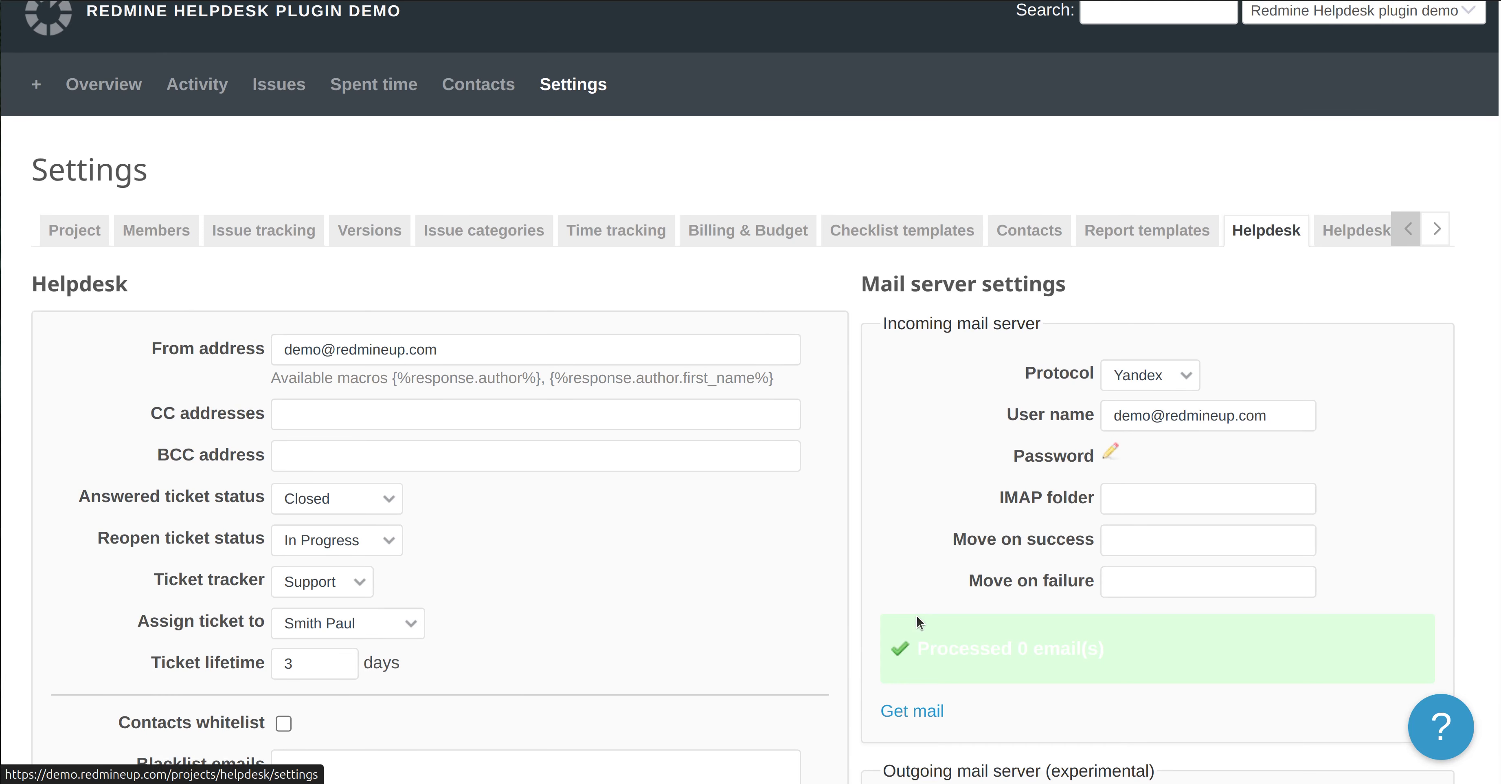
{"action": "triple_click", "coordinate": [984, 646]}
{"action": "left_click", "coordinate": [803, 640]}
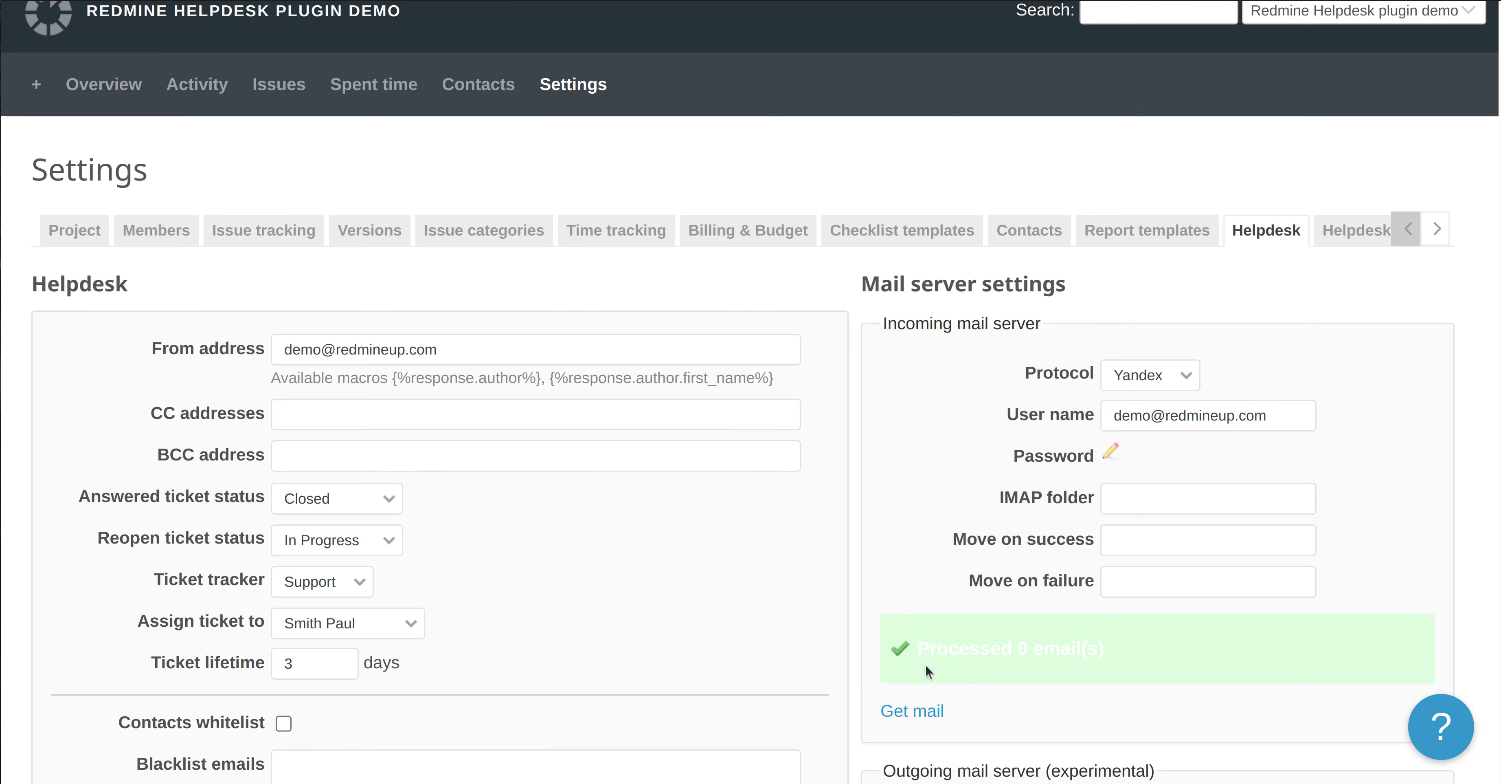
{"action": "left_click", "coordinate": [910, 711]}
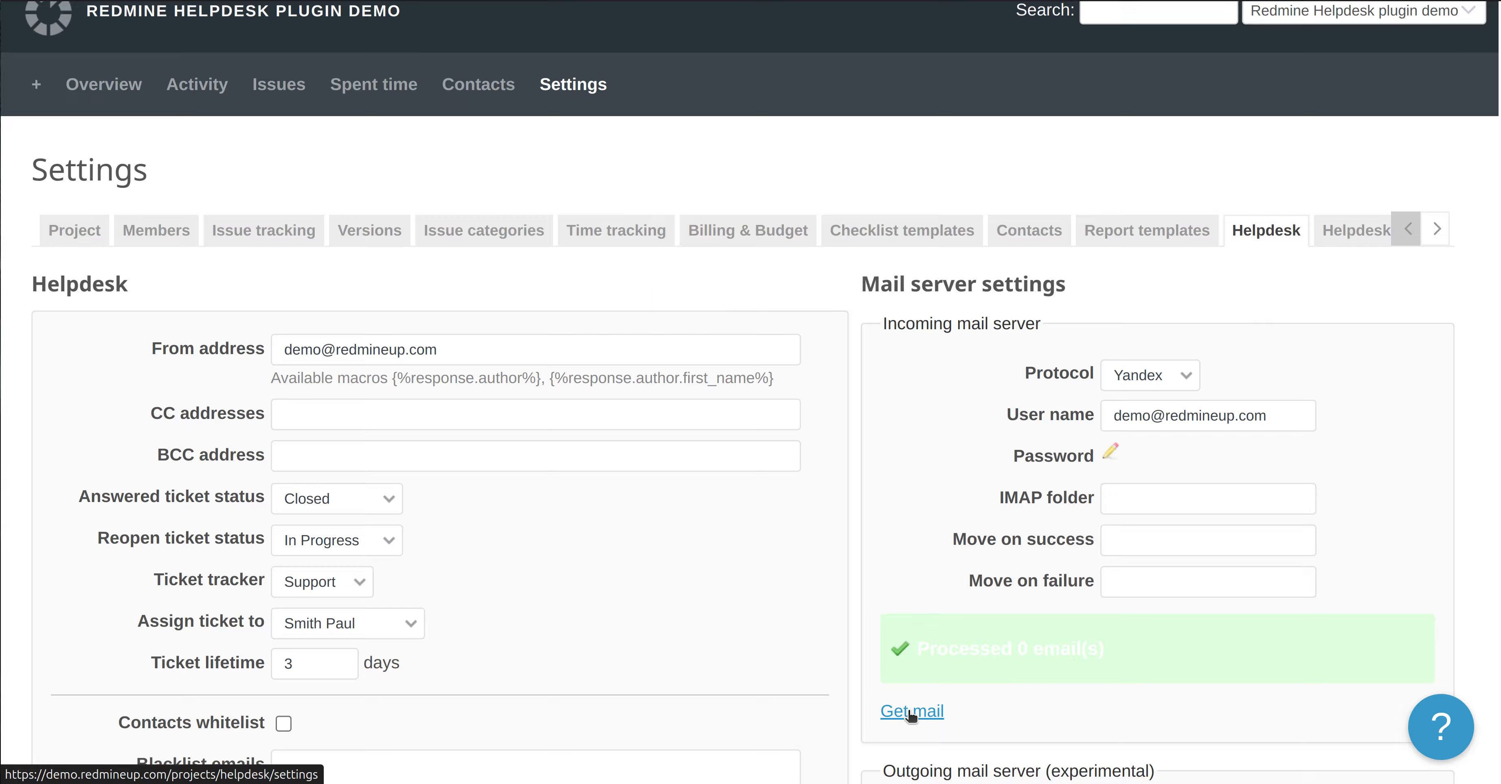
{"action": "left_click", "coordinate": [911, 713]}
{"action": "left_click", "coordinate": [912, 713]}
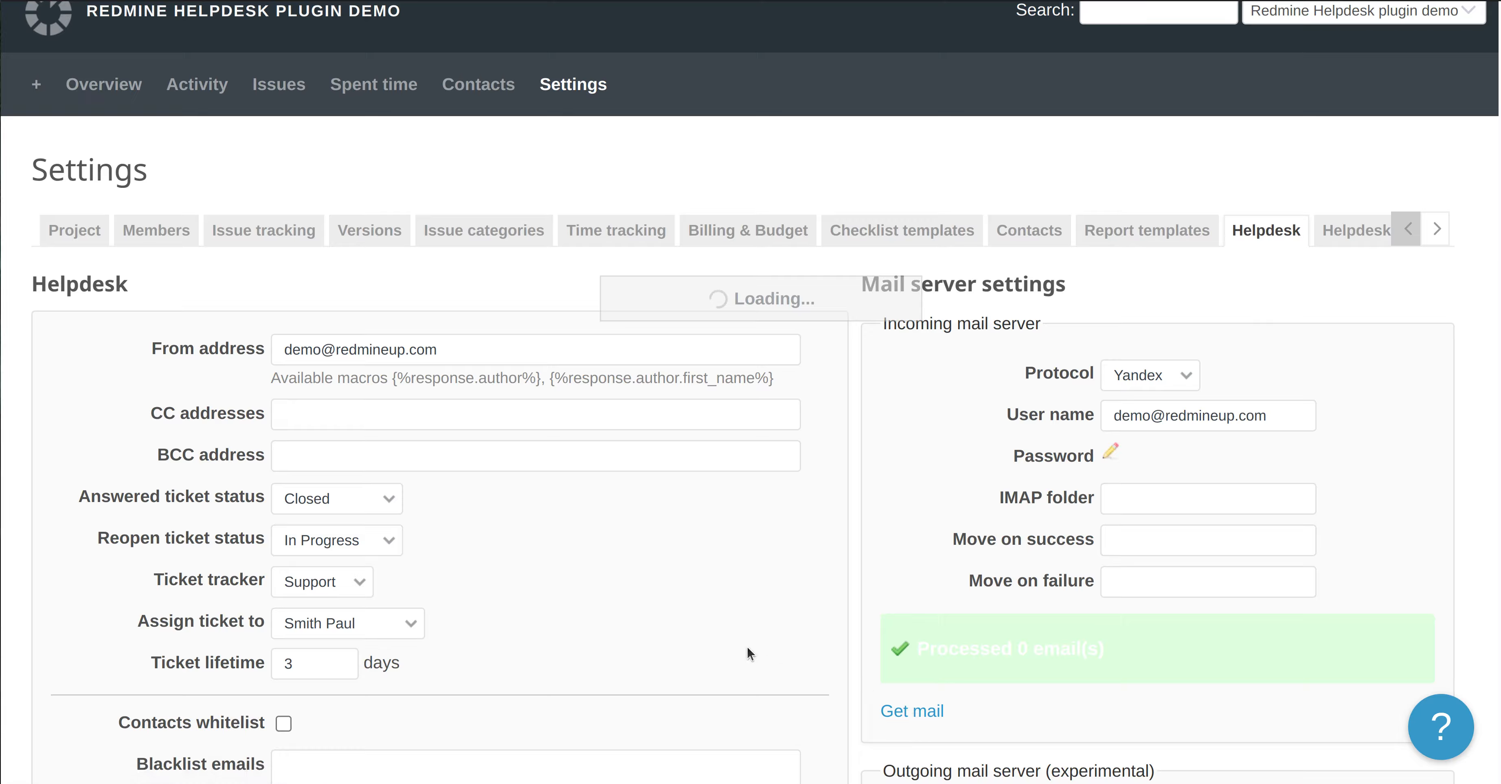
{"action": "triple_click", "coordinate": [1008, 653]}
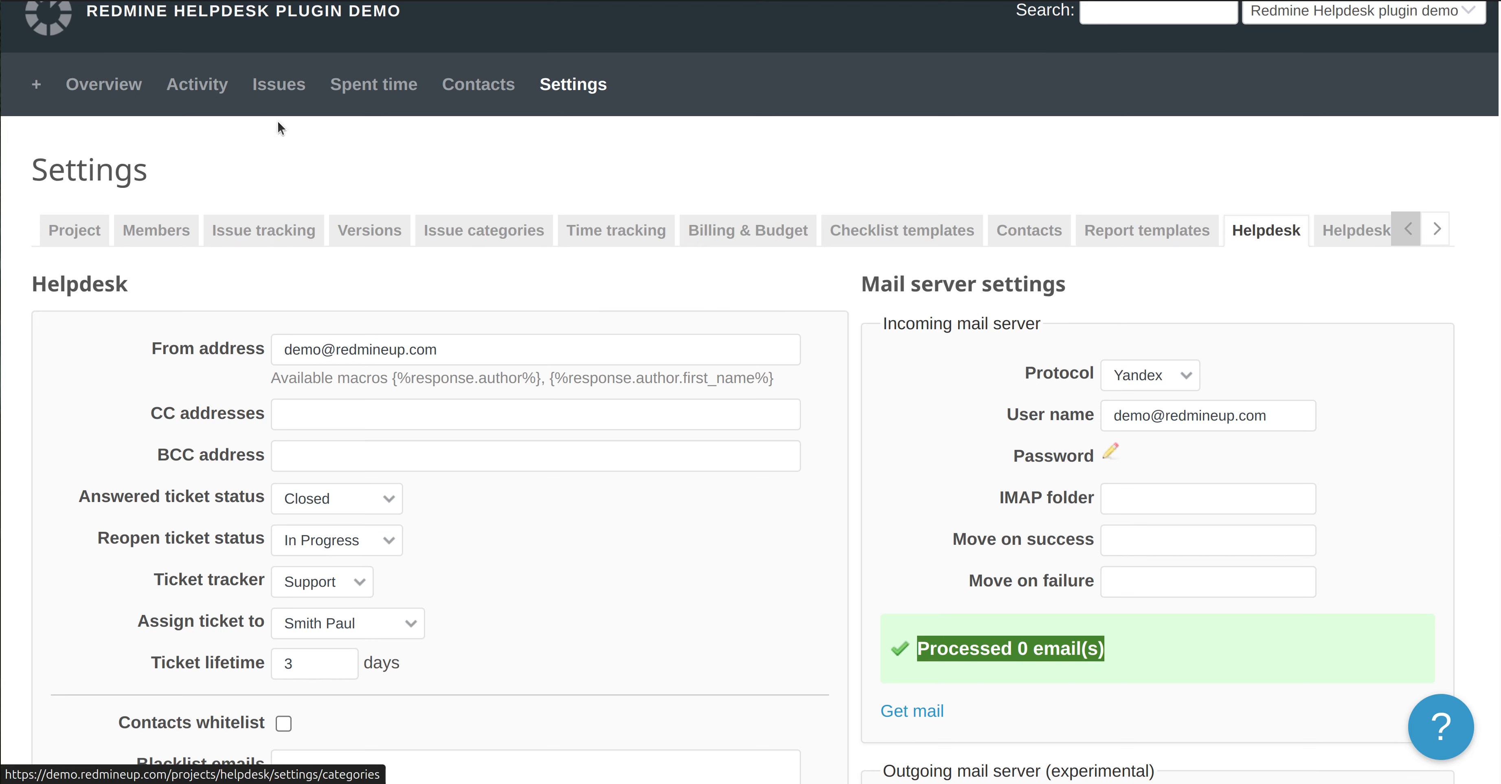
- Open the "Picture of the Mask" ticket from the project's issue list and read the customer's request
{"action": "left_click", "coordinate": [282, 88]}
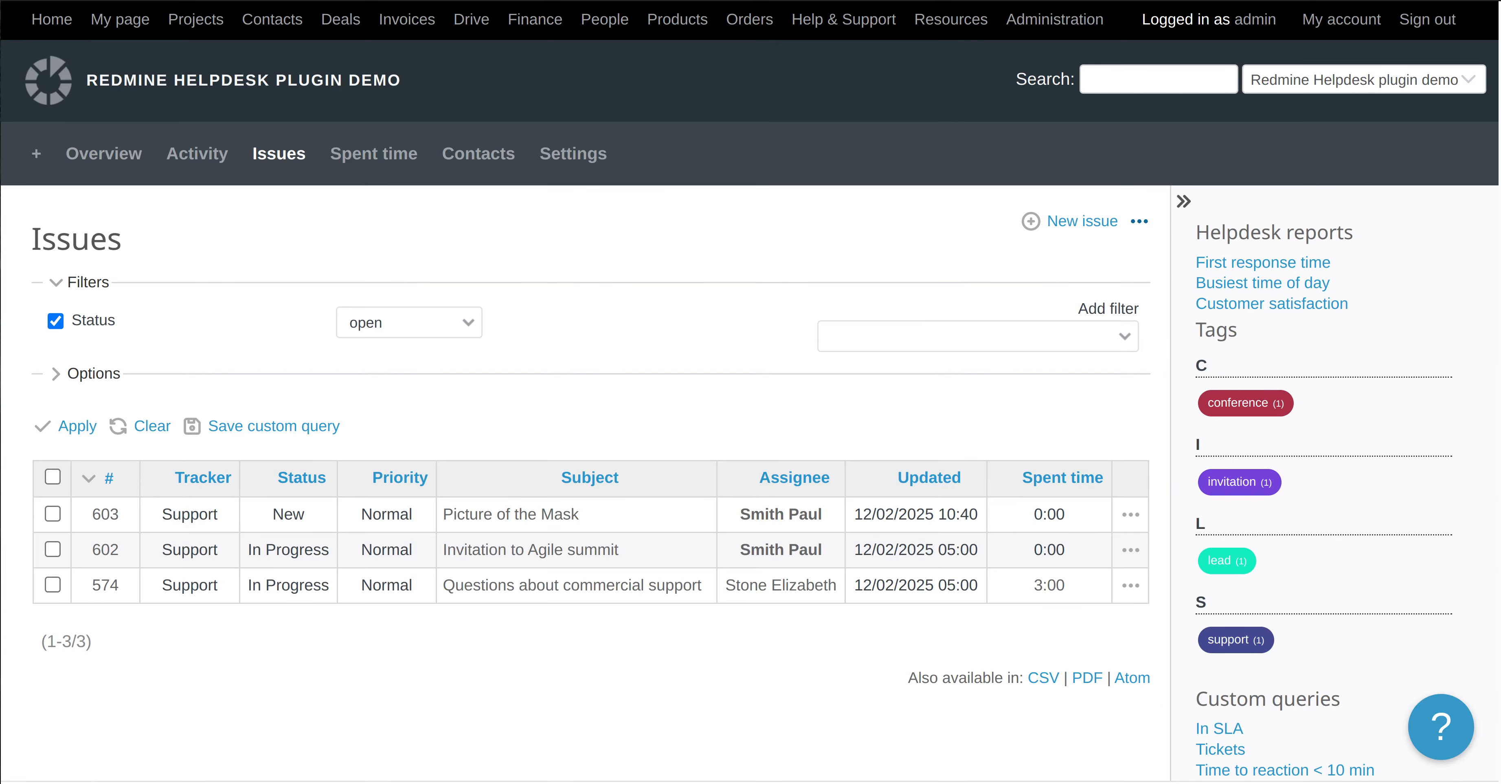
{"action": "key", "text": "alt+Left"}
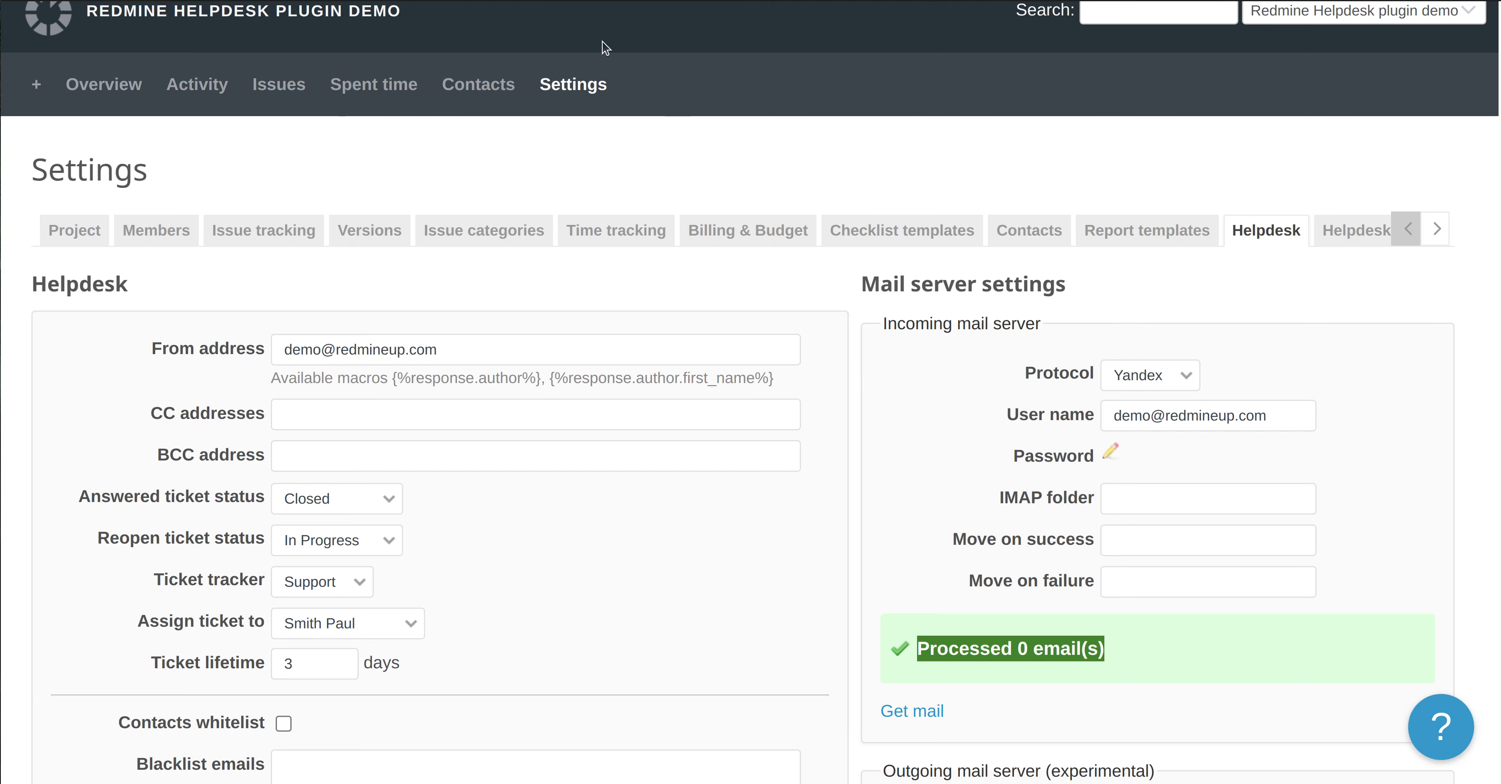
{"action": "key", "text": "alt+Right"}
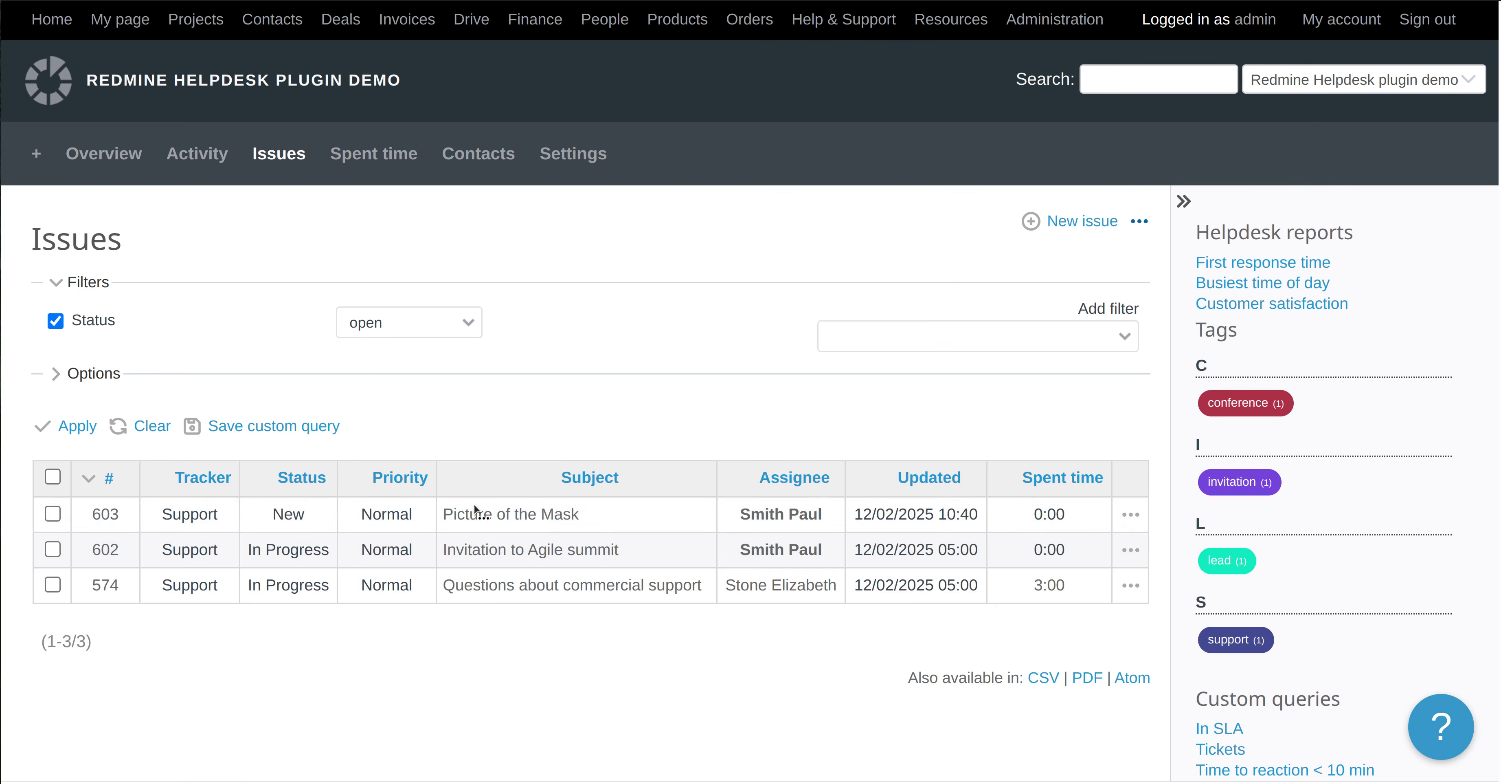
{"action": "left_click", "coordinate": [493, 515]}
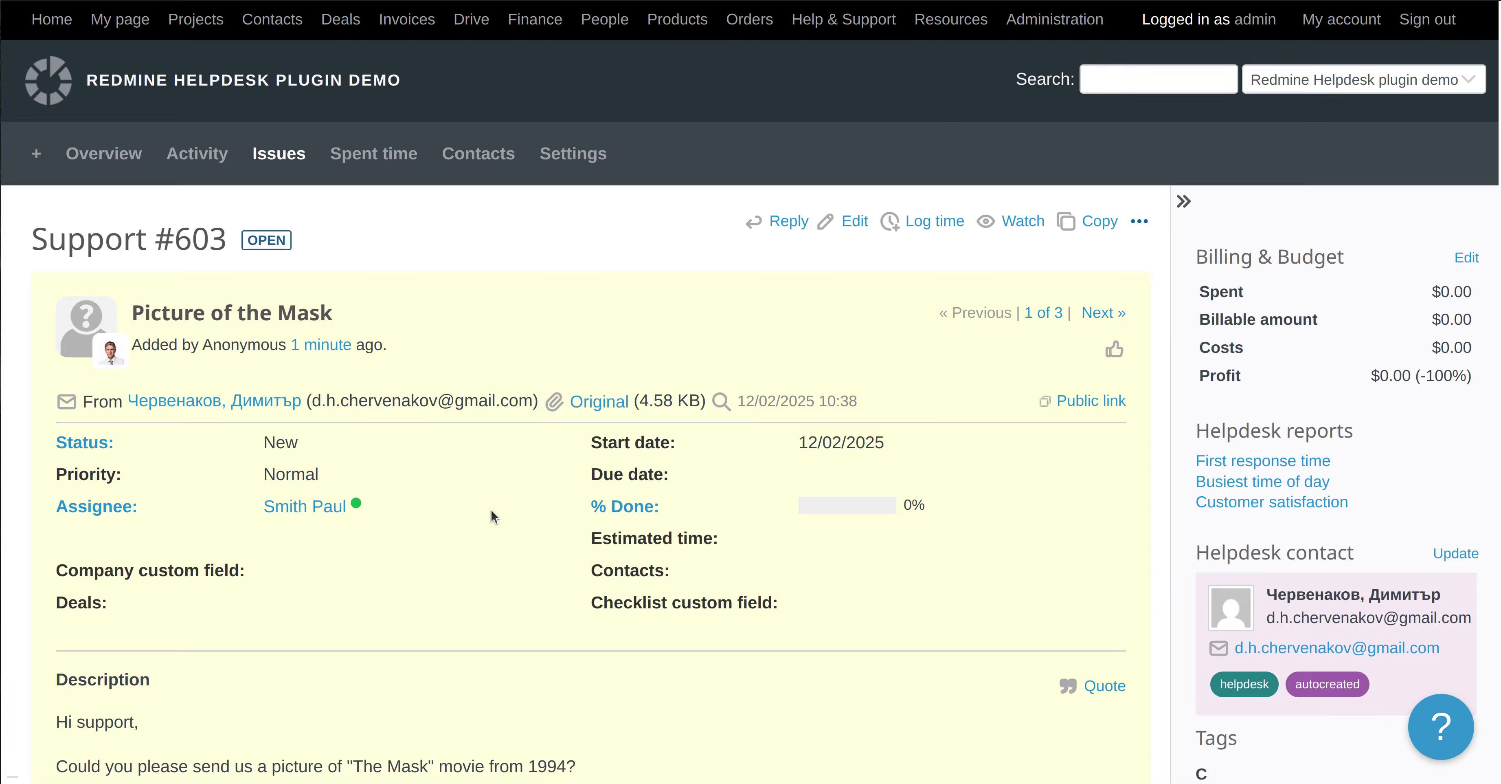
{"action": "scroll", "coordinate": [391, 515], "scroll_direction": "down", "scroll_amount": 2}
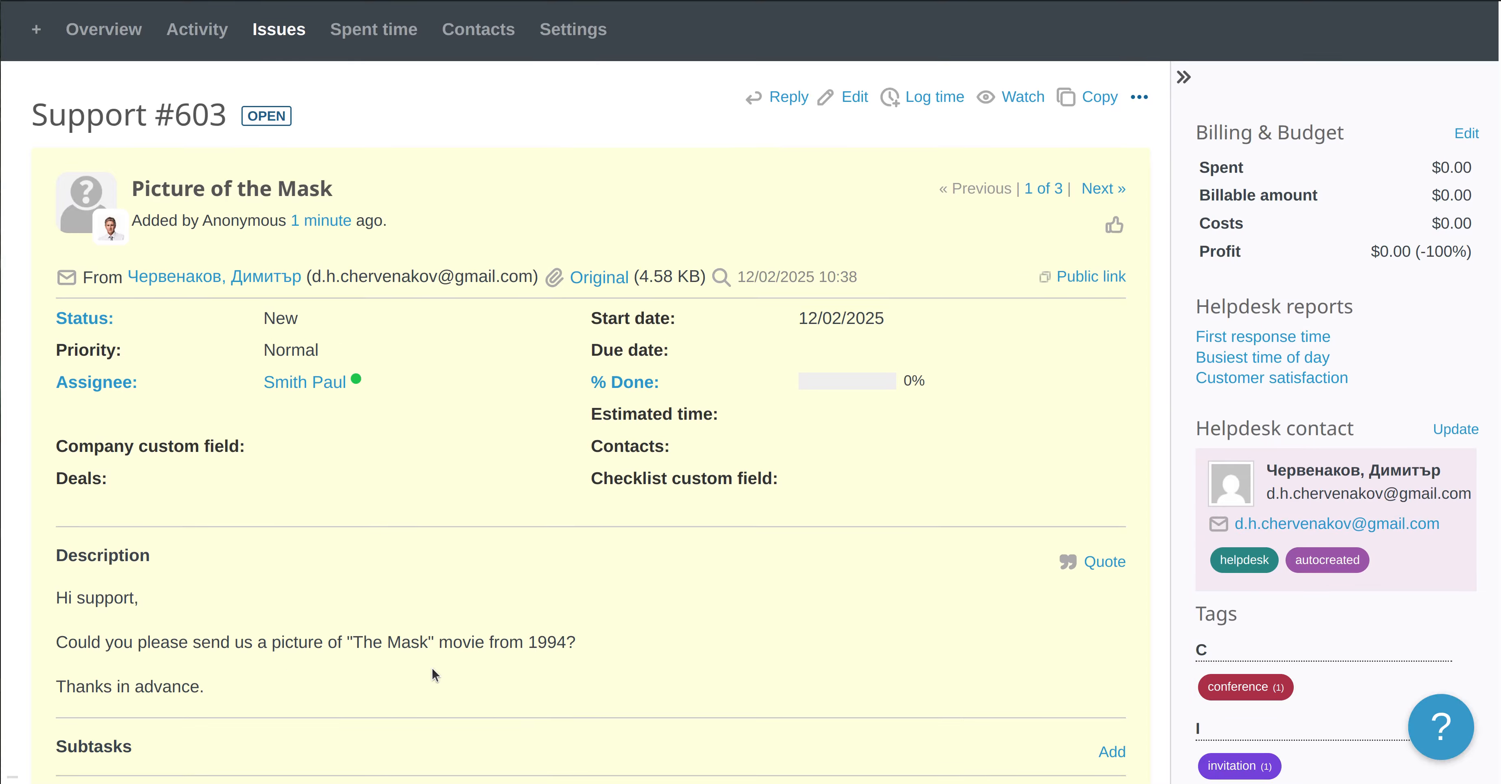
{"action": "scroll", "coordinate": [438, 675], "scroll_direction": "down", "scroll_amount": 3}
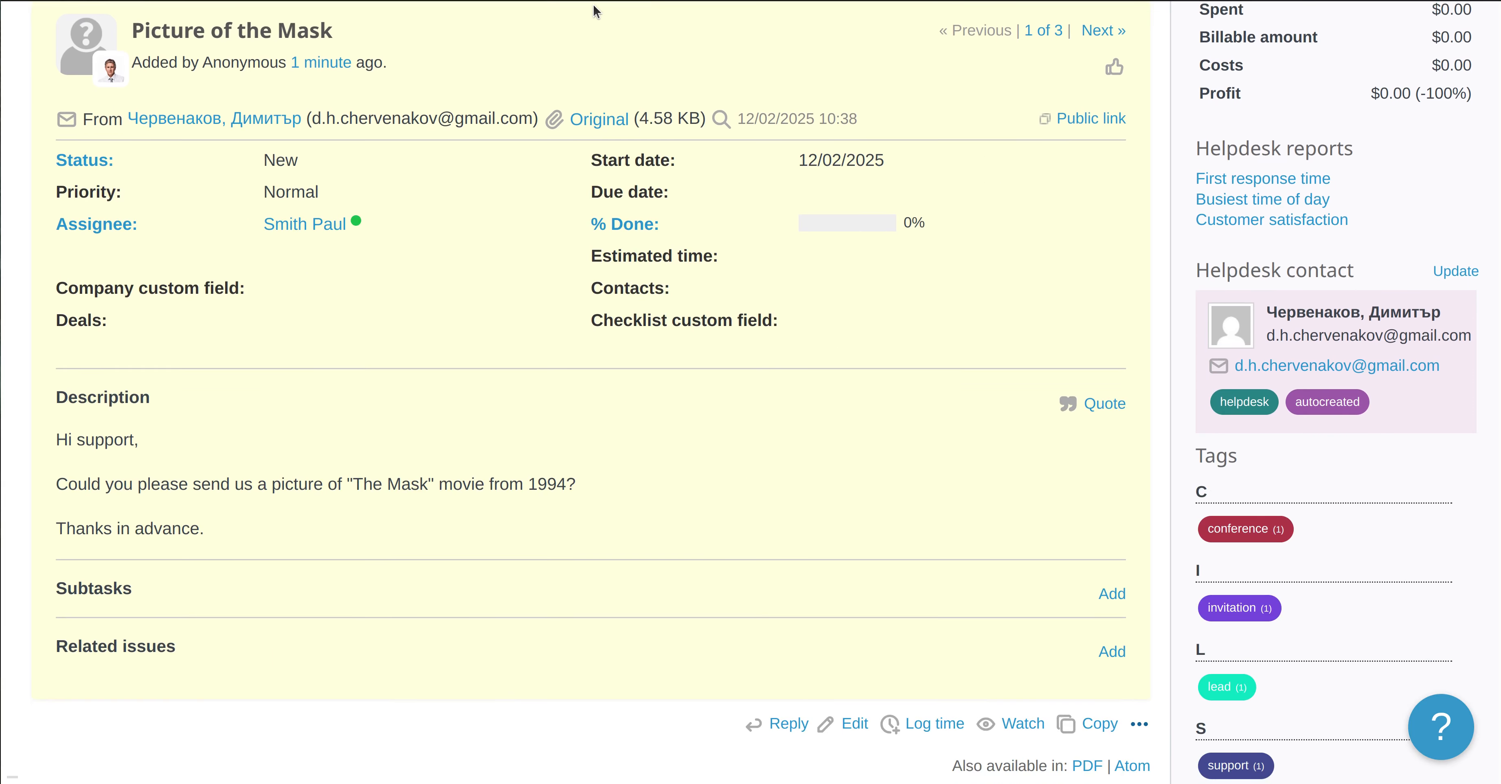
- Search Google Images for "the mask" in a new browser tab and open the Rotten Tomatoes picture with the rose
{"action": "key", "text": "ctrl+t"}
{"action": "type", "text": "the"}
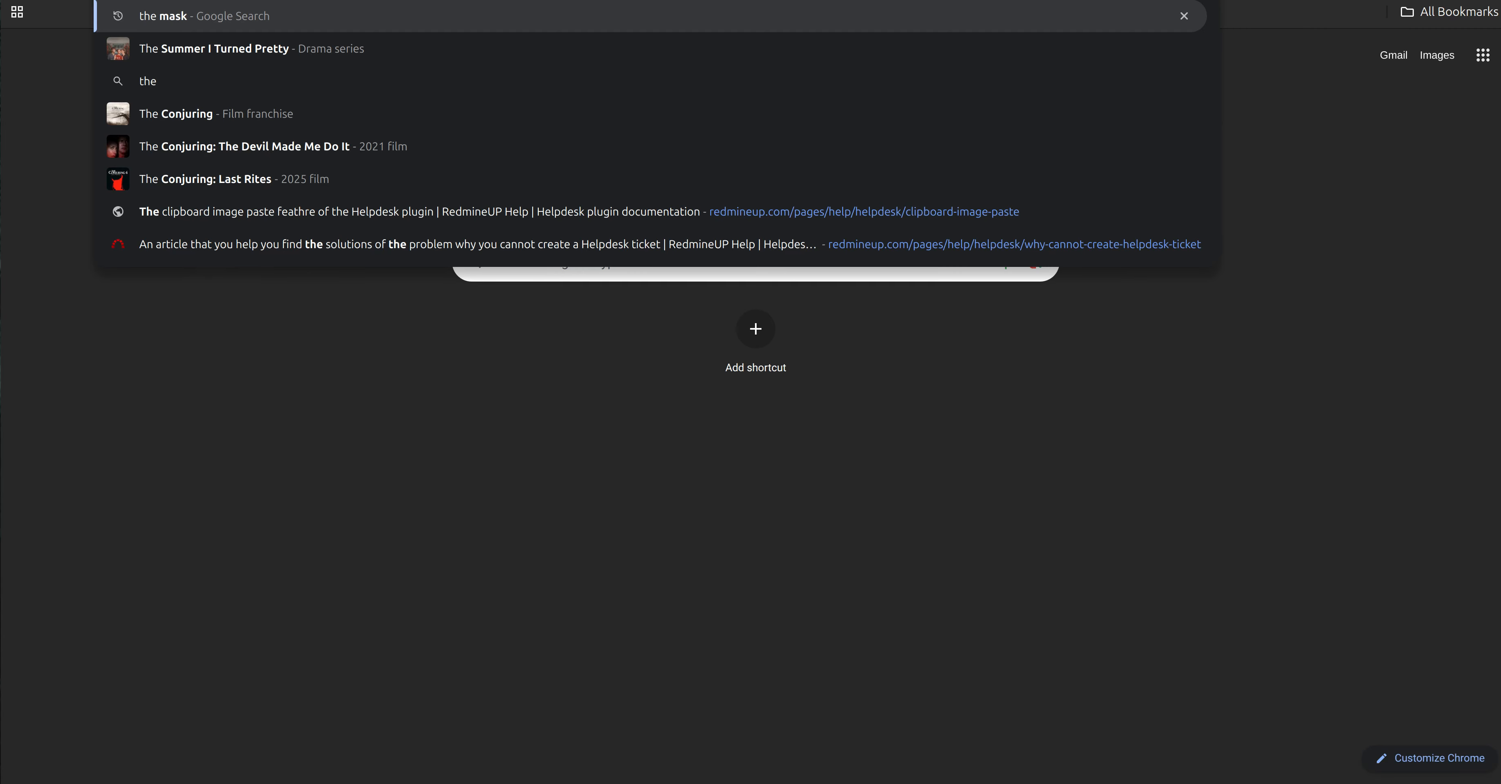
{"action": "key", "text": "Return"}
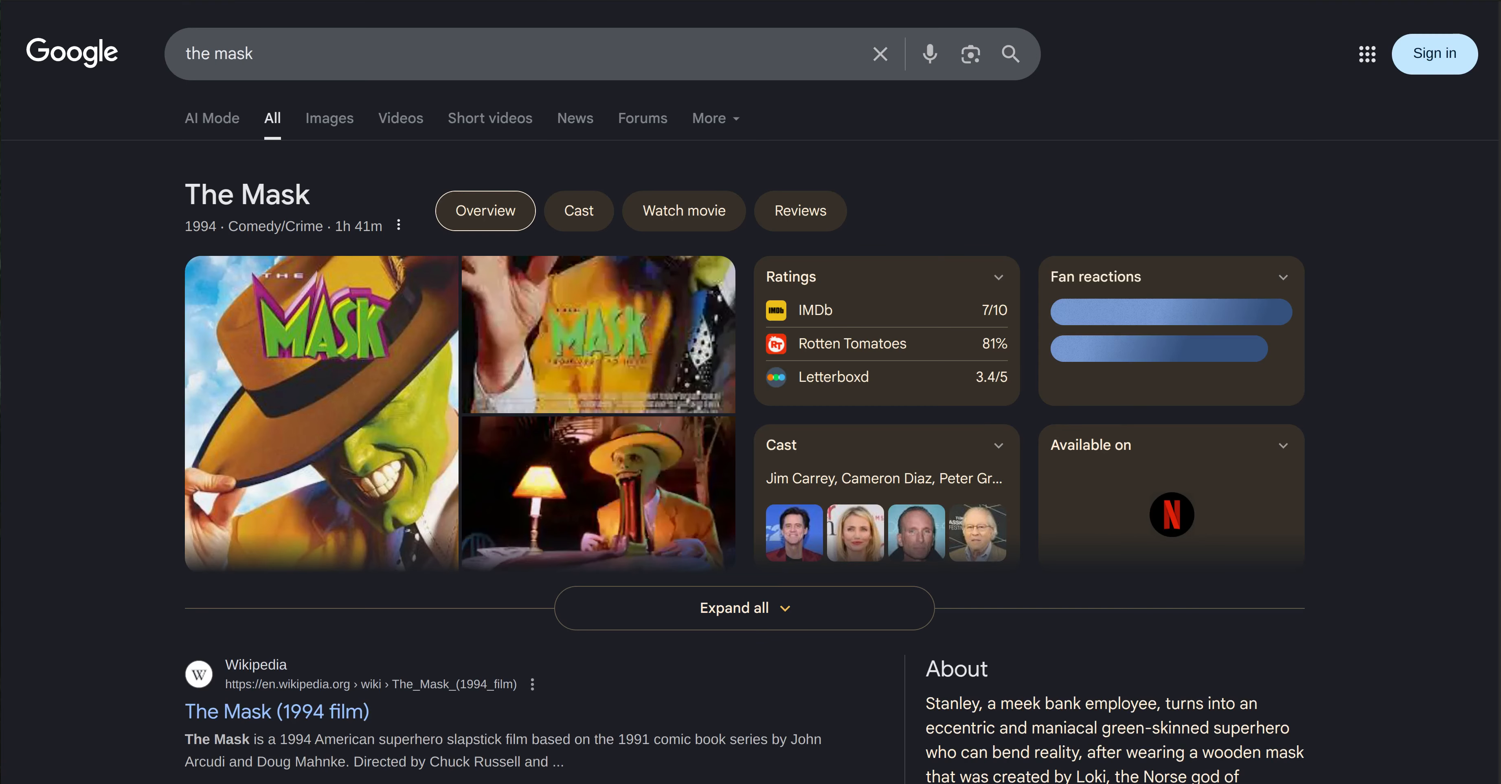
{"action": "left_click", "coordinate": [328, 118]}
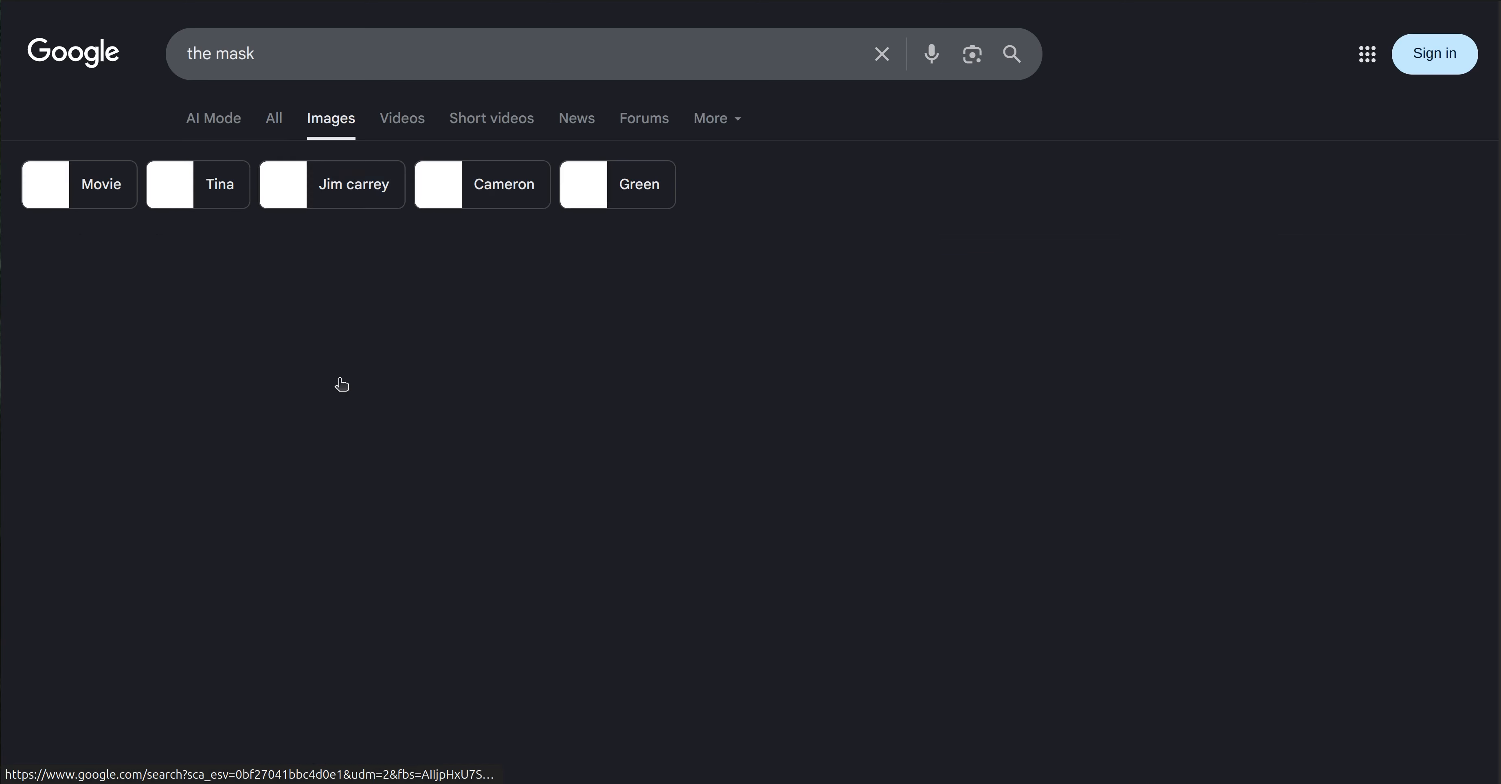
{"action": "scroll", "coordinate": [301, 499], "scroll_direction": "down", "scroll_amount": 5}
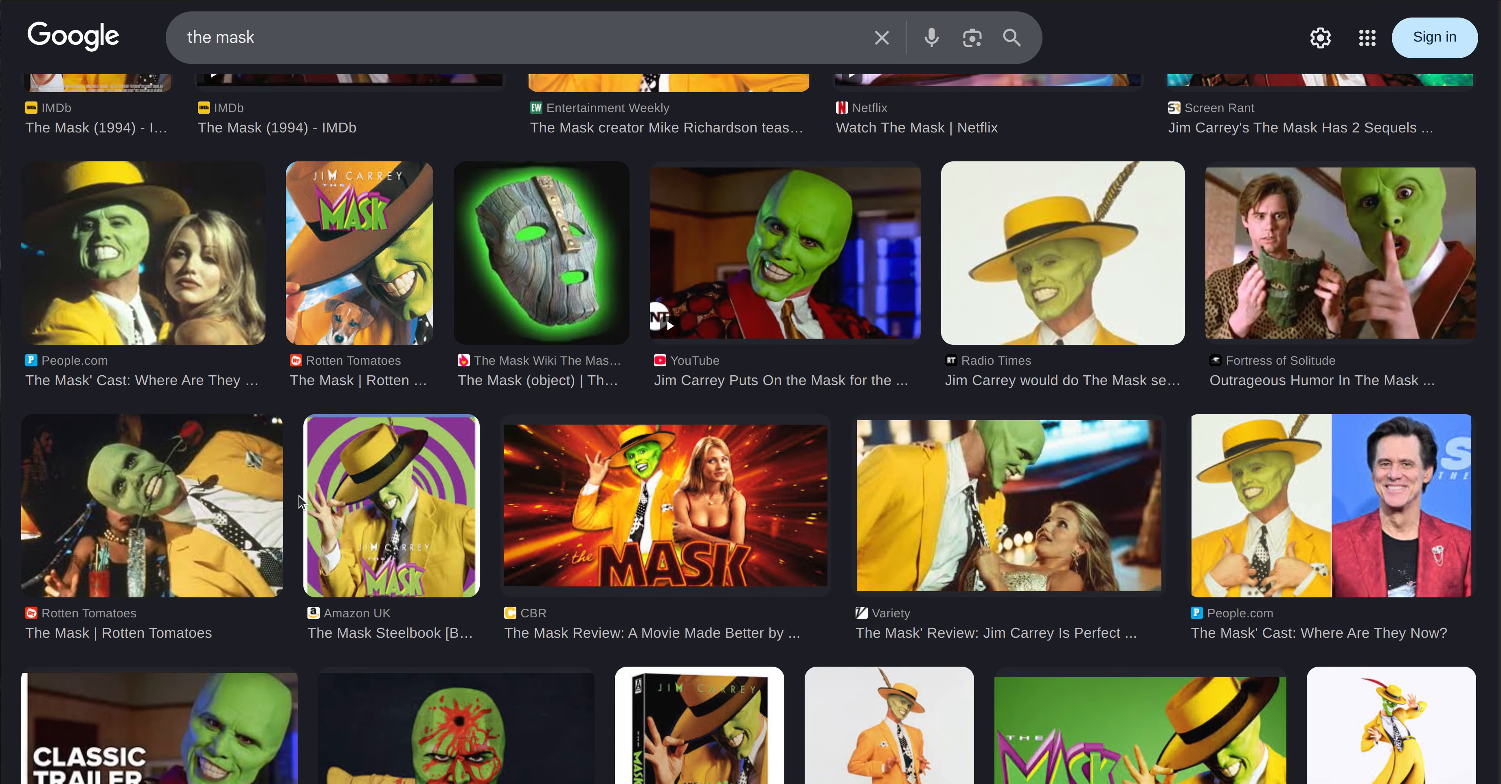
{"action": "left_click", "coordinate": [215, 507]}
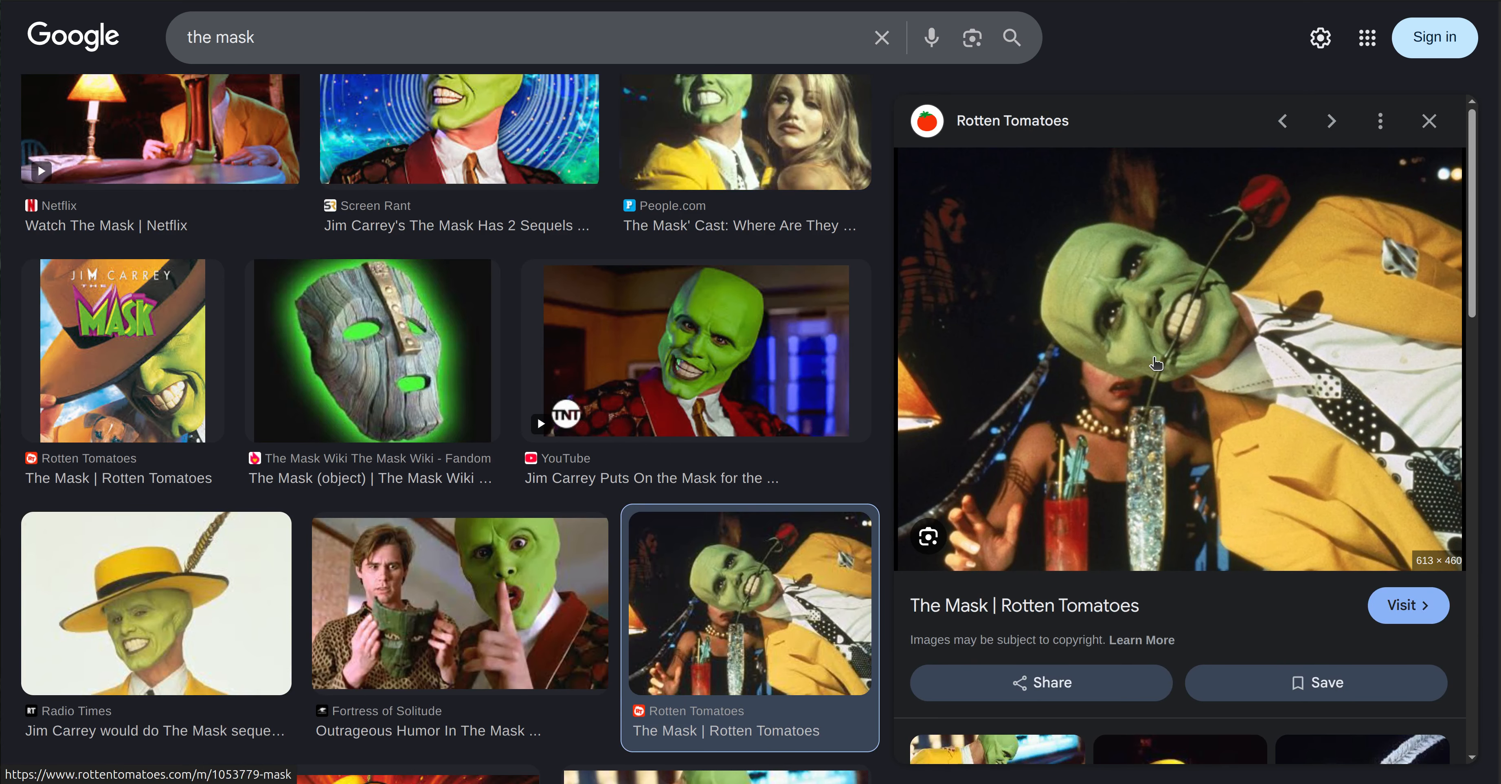
- Save the Rotten Tomatoes picture as a JPG in the Downloads folder and return to the helpdesk ticket
{"action": "right_click", "coordinate": [1141, 293]}
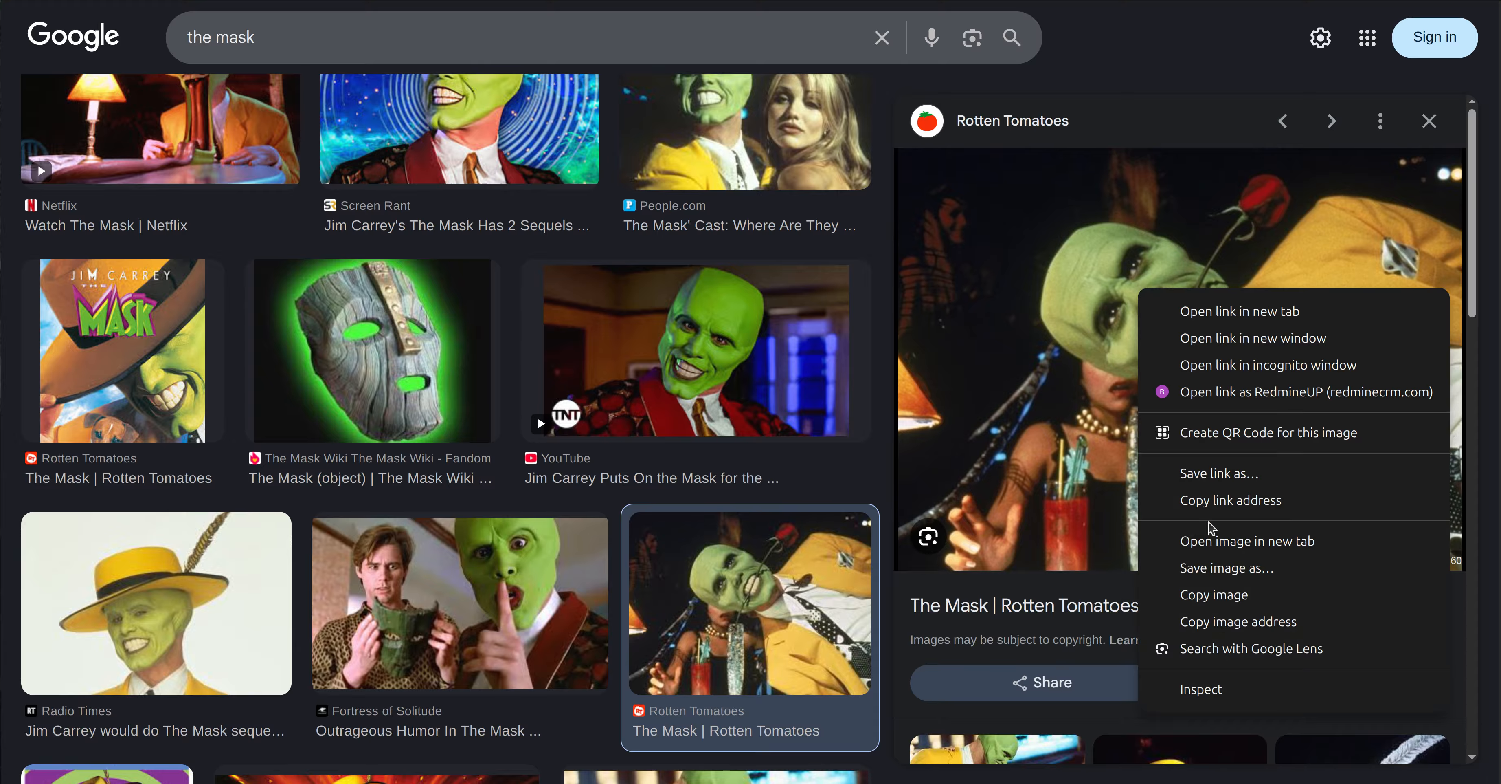
{"action": "left_click", "coordinate": [1221, 569]}
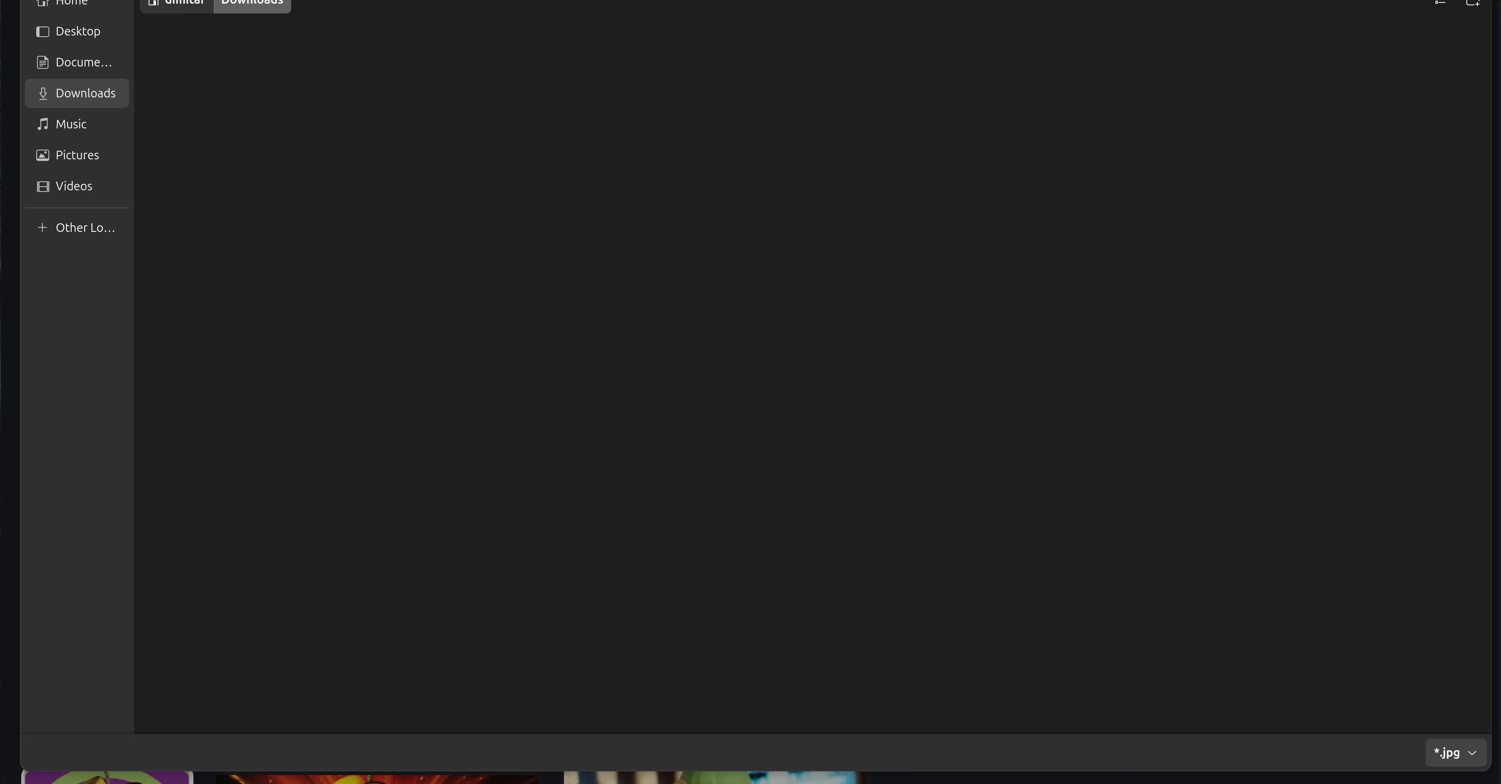
{"action": "key", "text": "Return"}
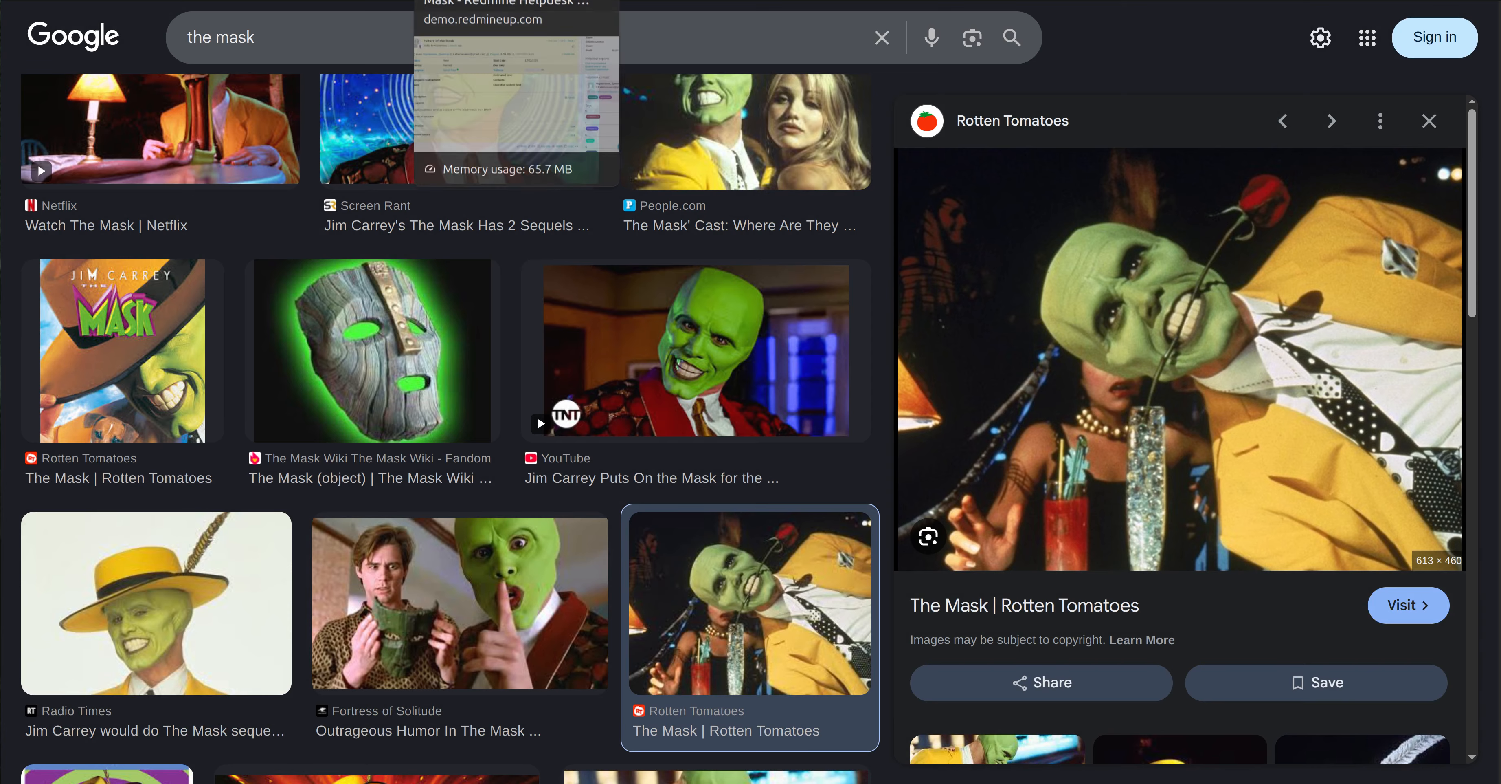
{"action": "left_click", "coordinate": [501, 0]}
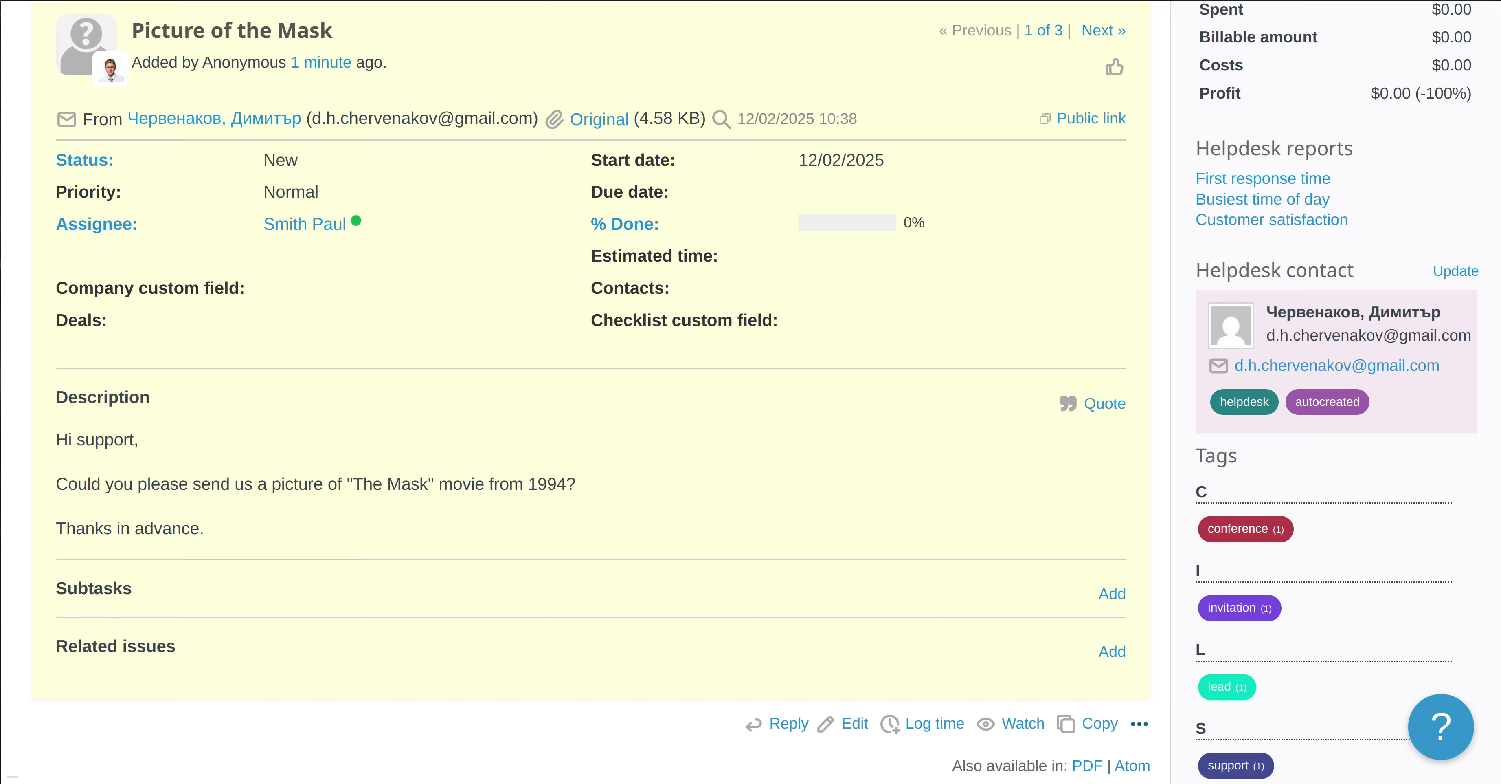
- Try opening the Rotten Tomatoes picture through its copied link address in a new tab, then return to the image results
{"action": "left_click", "coordinate": [699, 1]}
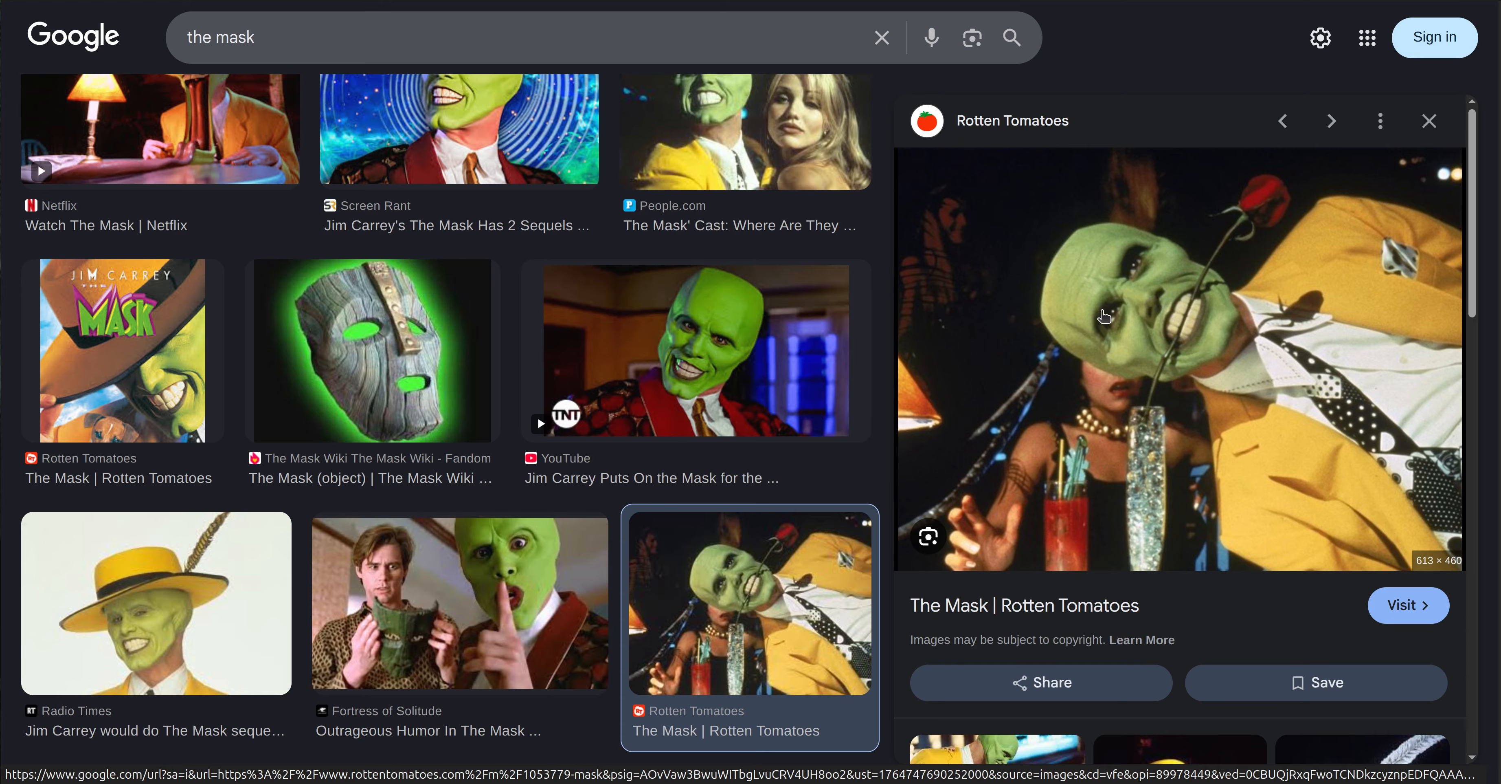
{"action": "right_click", "coordinate": [1150, 310]}
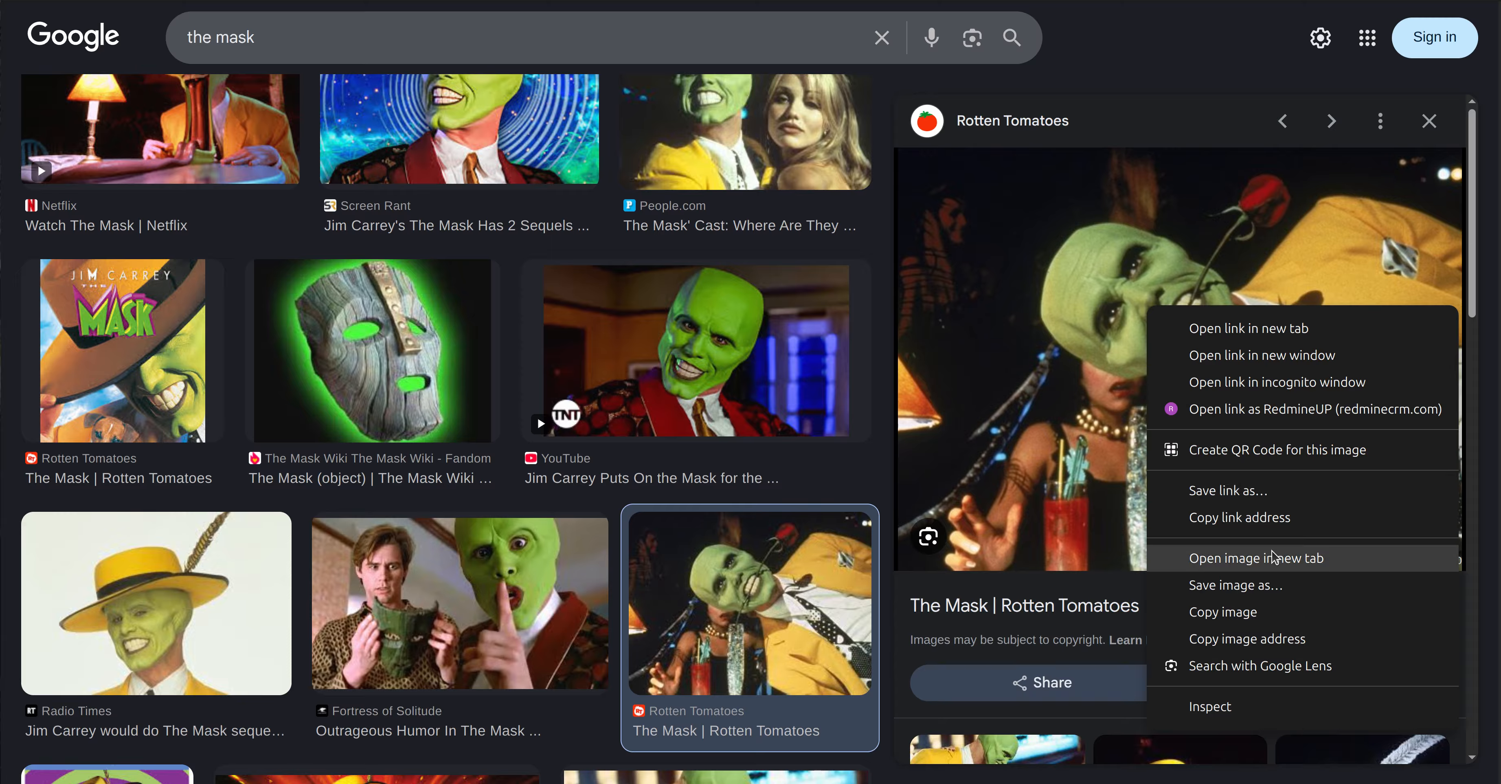
{"action": "left_click", "coordinate": [1257, 528]}
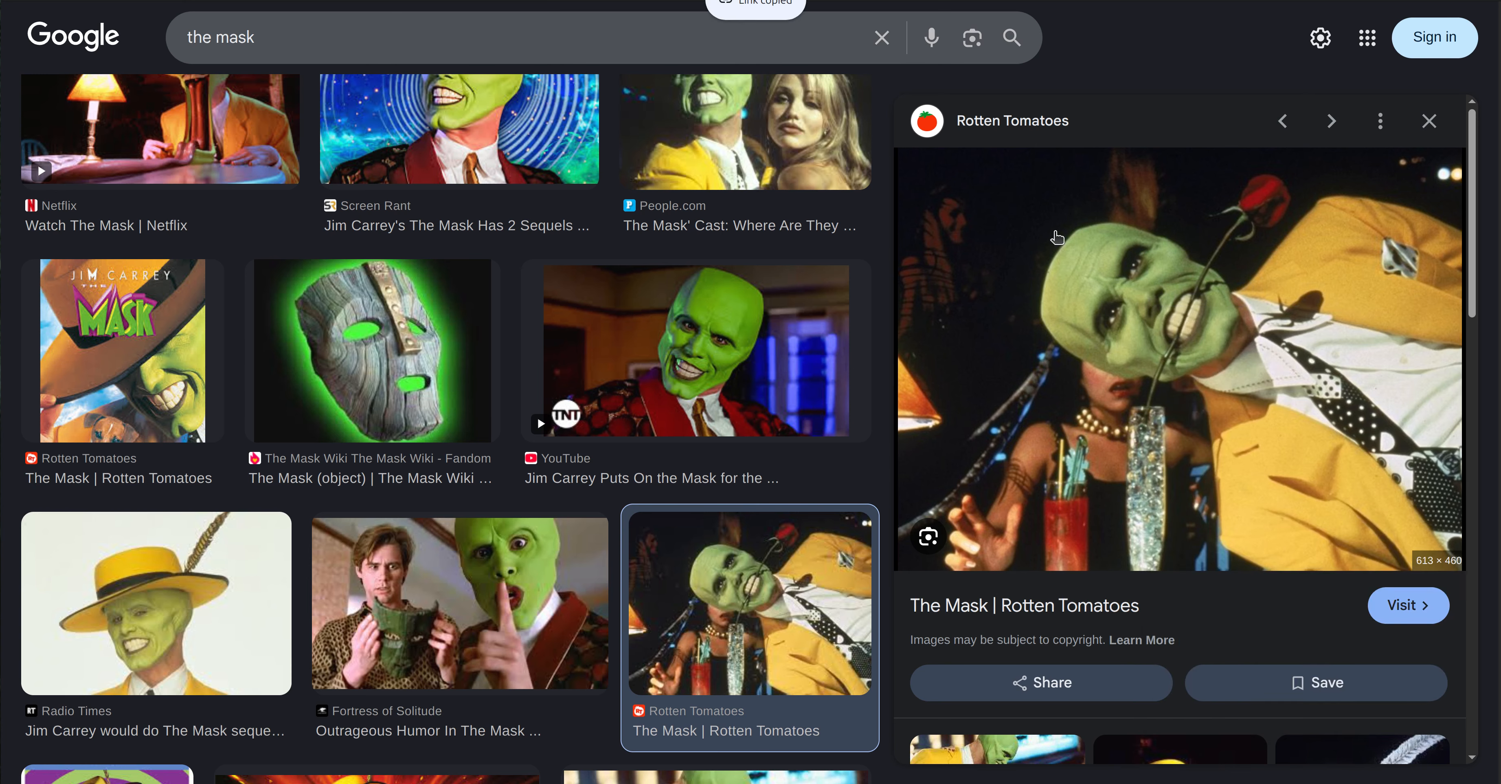
{"action": "key", "text": "ctrl+t"}
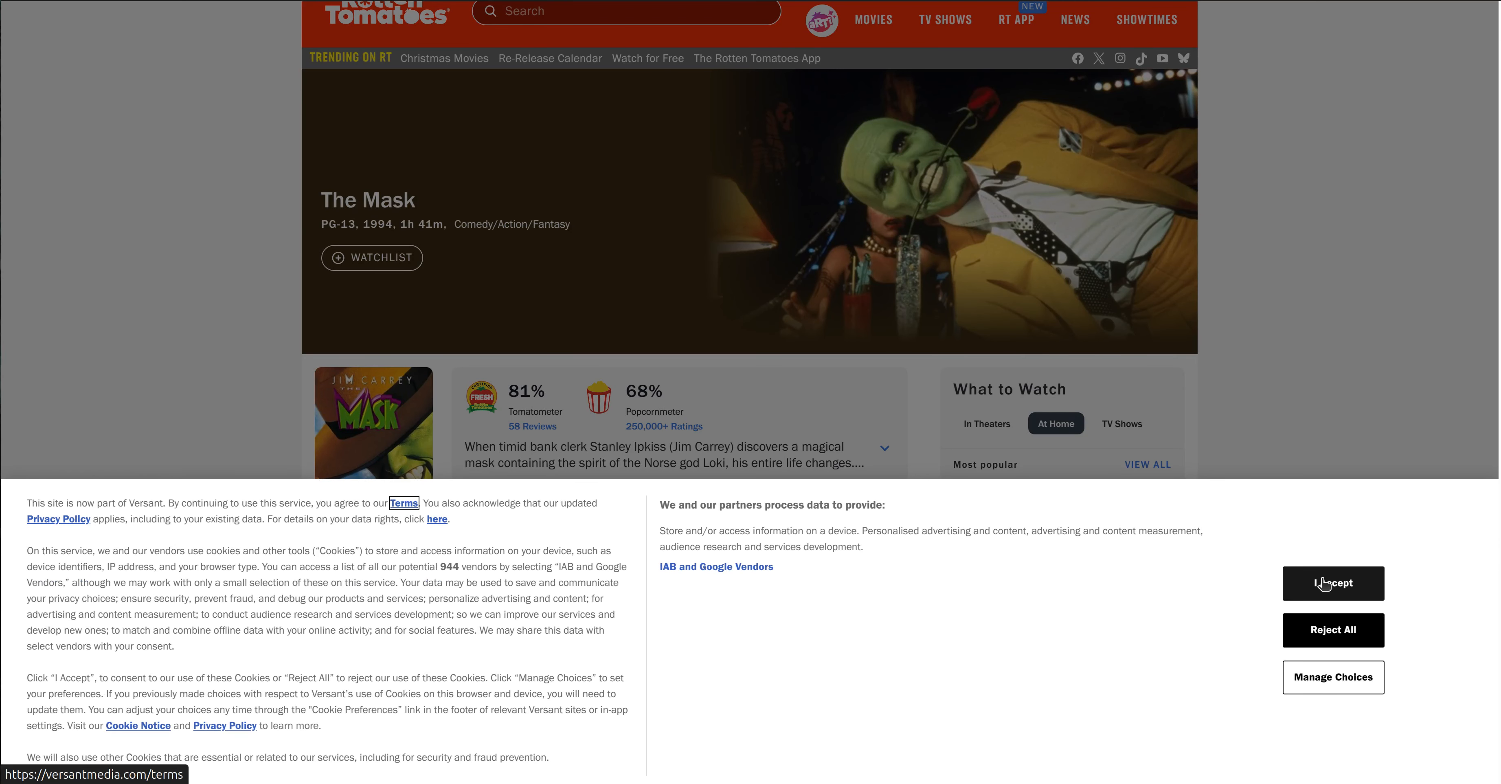
{"action": "left_click", "coordinate": [1324, 583]}
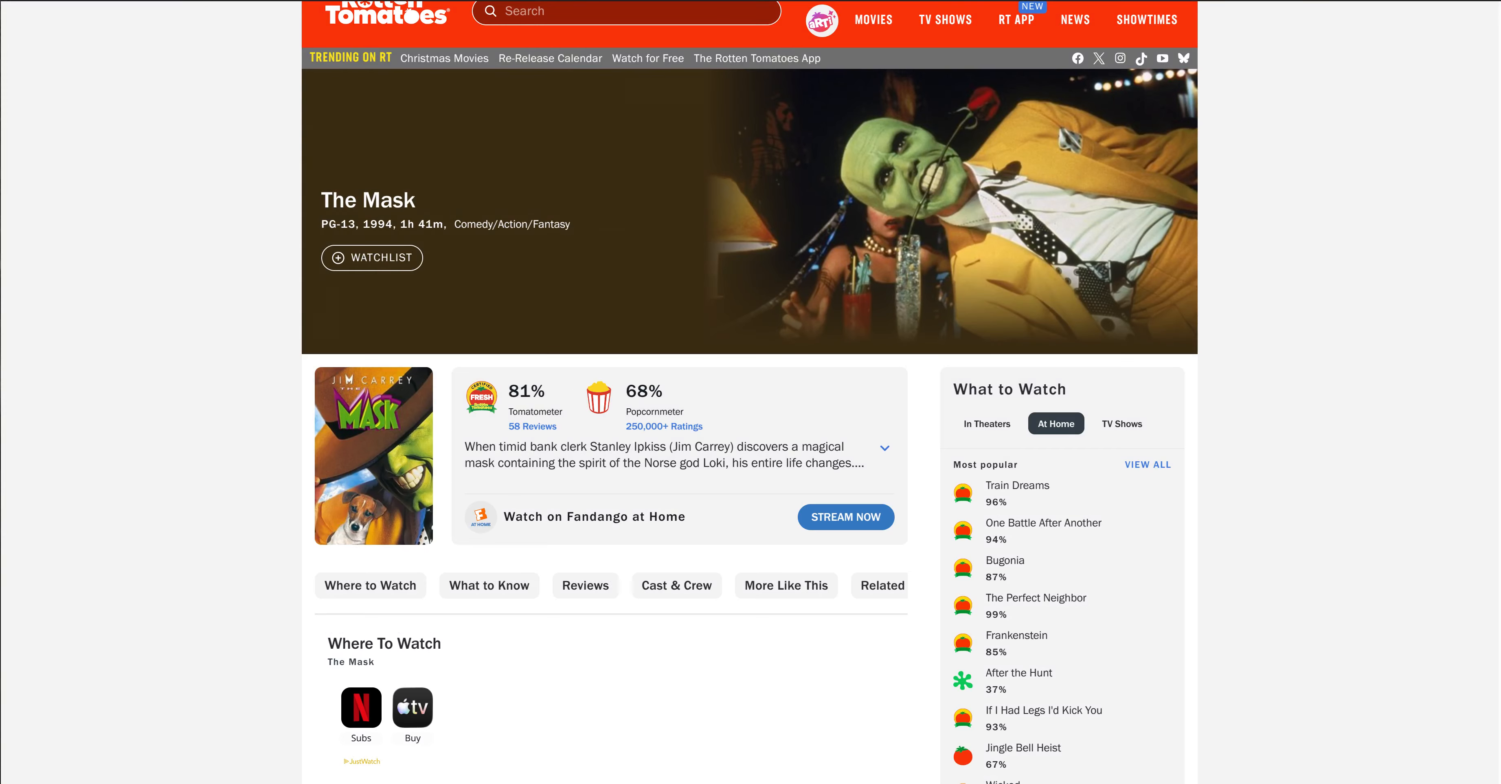
{"action": "key", "text": "ctrl+l"}
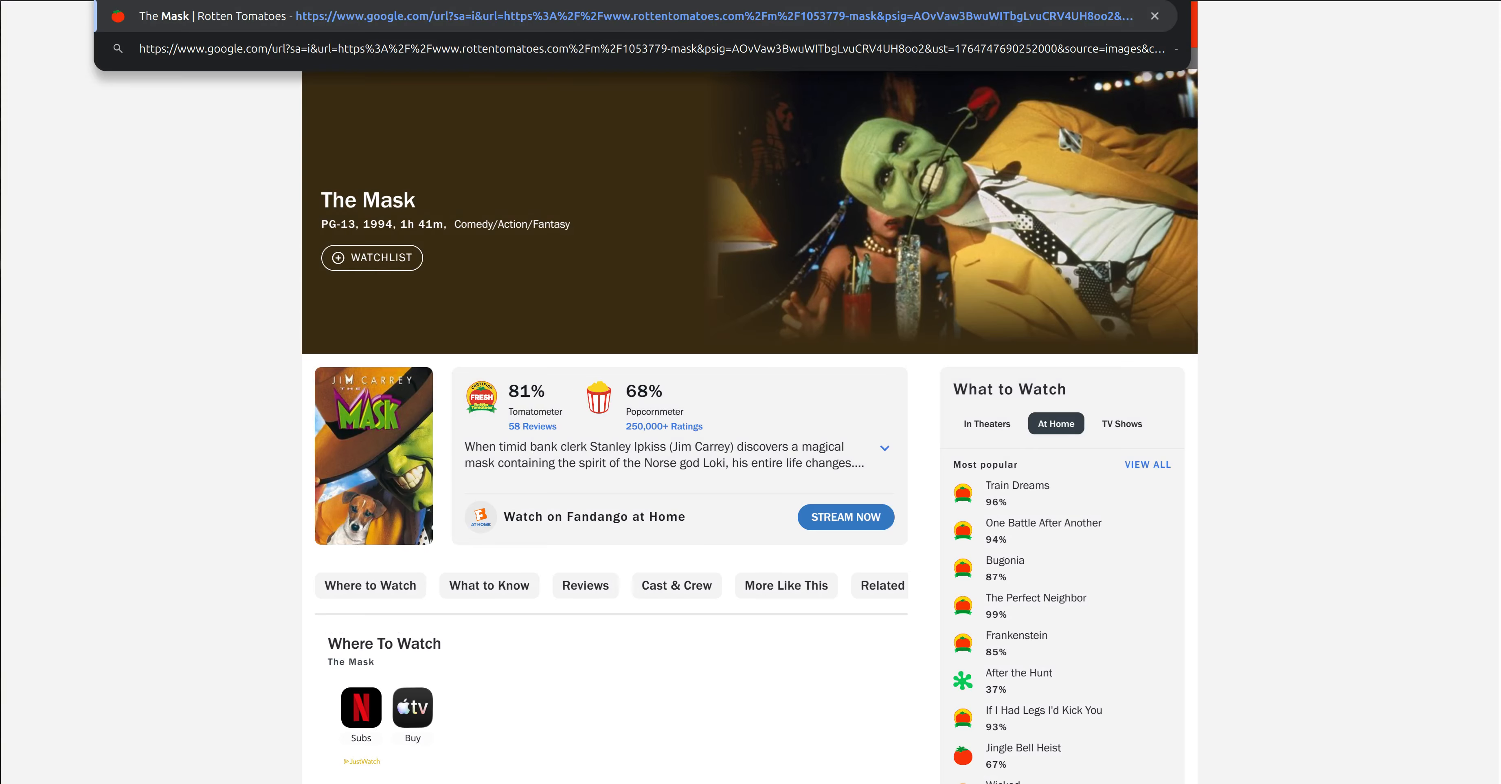
{"action": "key", "text": "alt+Left"}
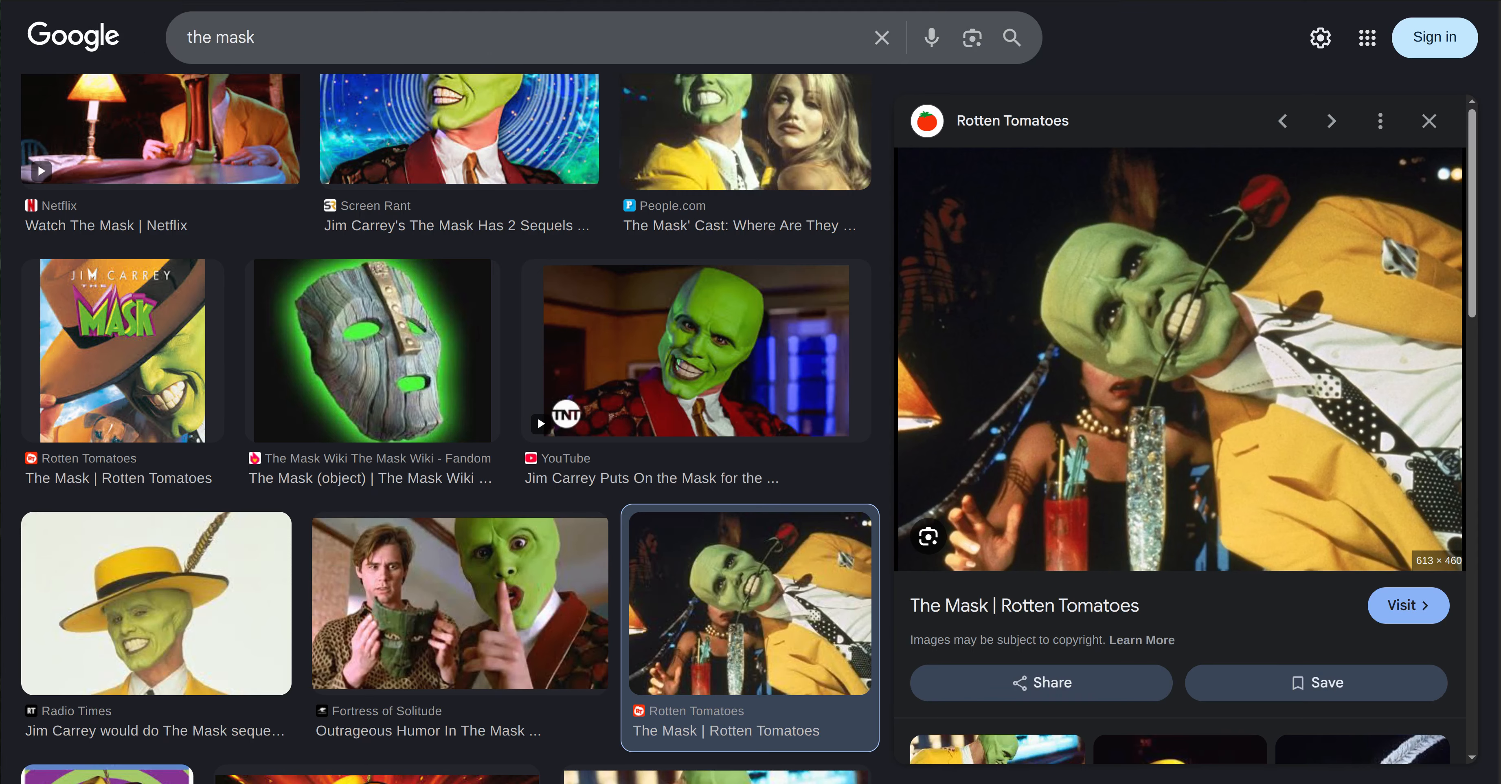
{"action": "scroll", "coordinate": [461, 202], "scroll_direction": "up", "scroll_amount": 5}
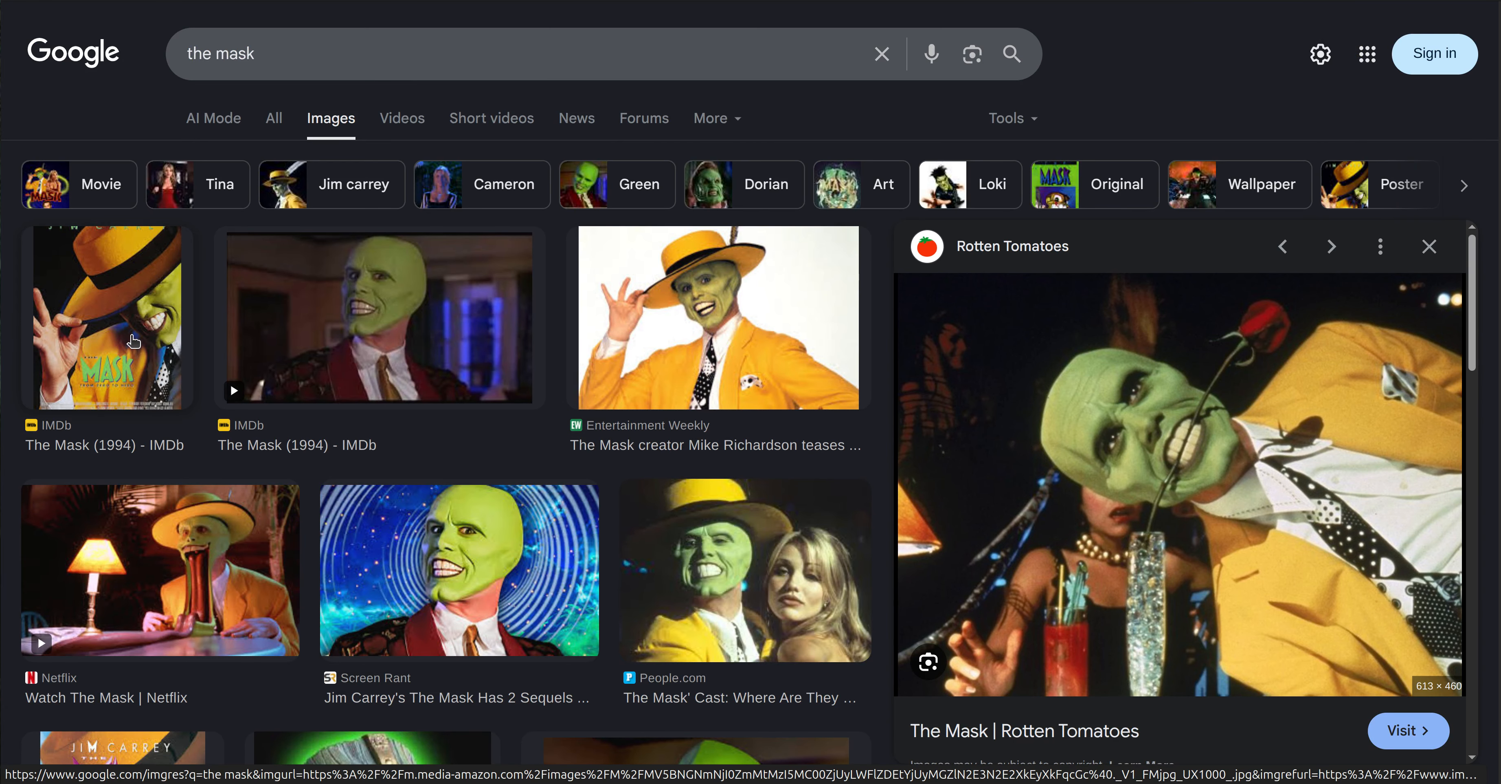
- Copy the image address of the IMDb "The Mask (1994)" poster and open it in a new browser tab to inspect the picture
{"action": "left_click", "coordinate": [133, 341]}
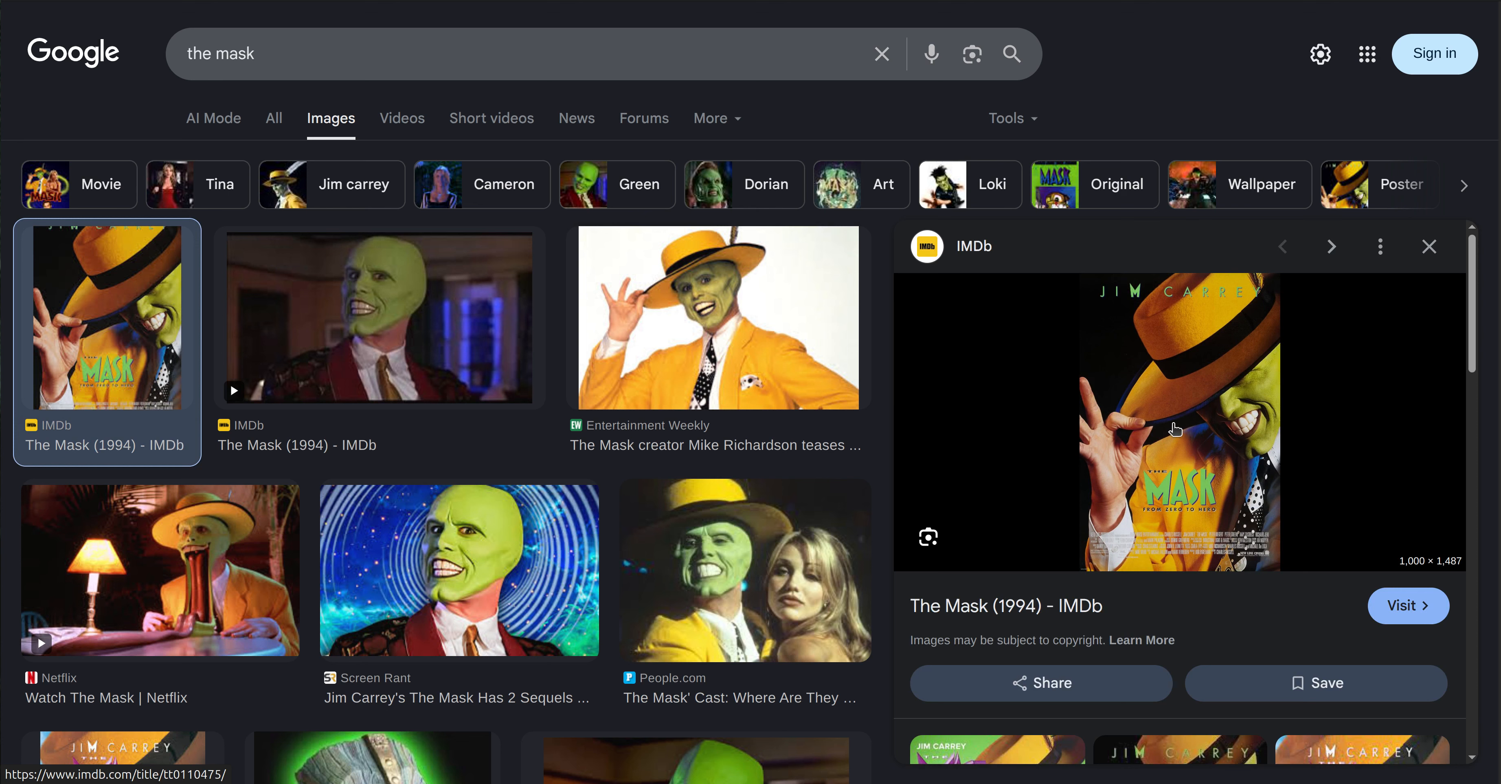
{"action": "right_click", "coordinate": [1175, 429]}
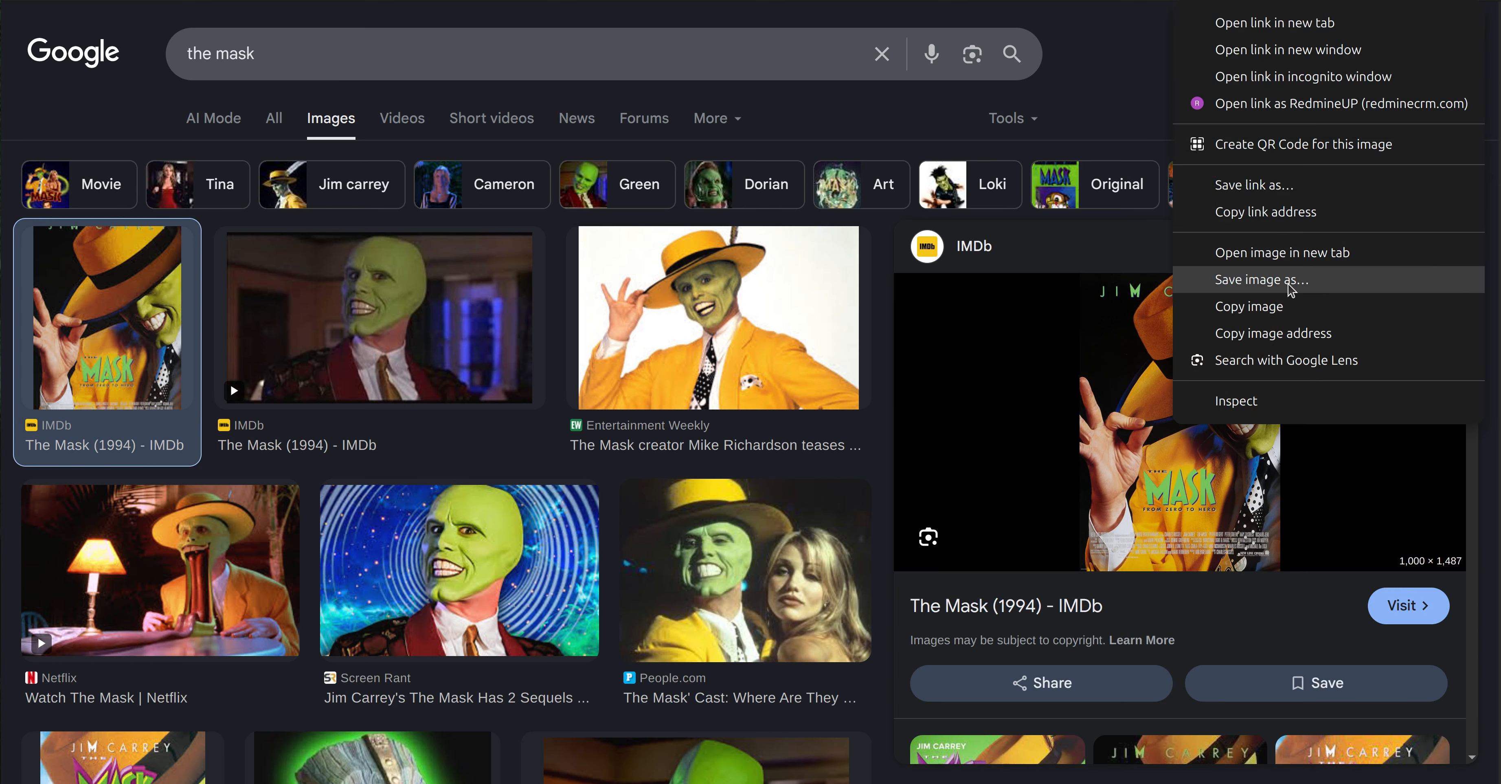
{"action": "left_click", "coordinate": [1280, 336]}
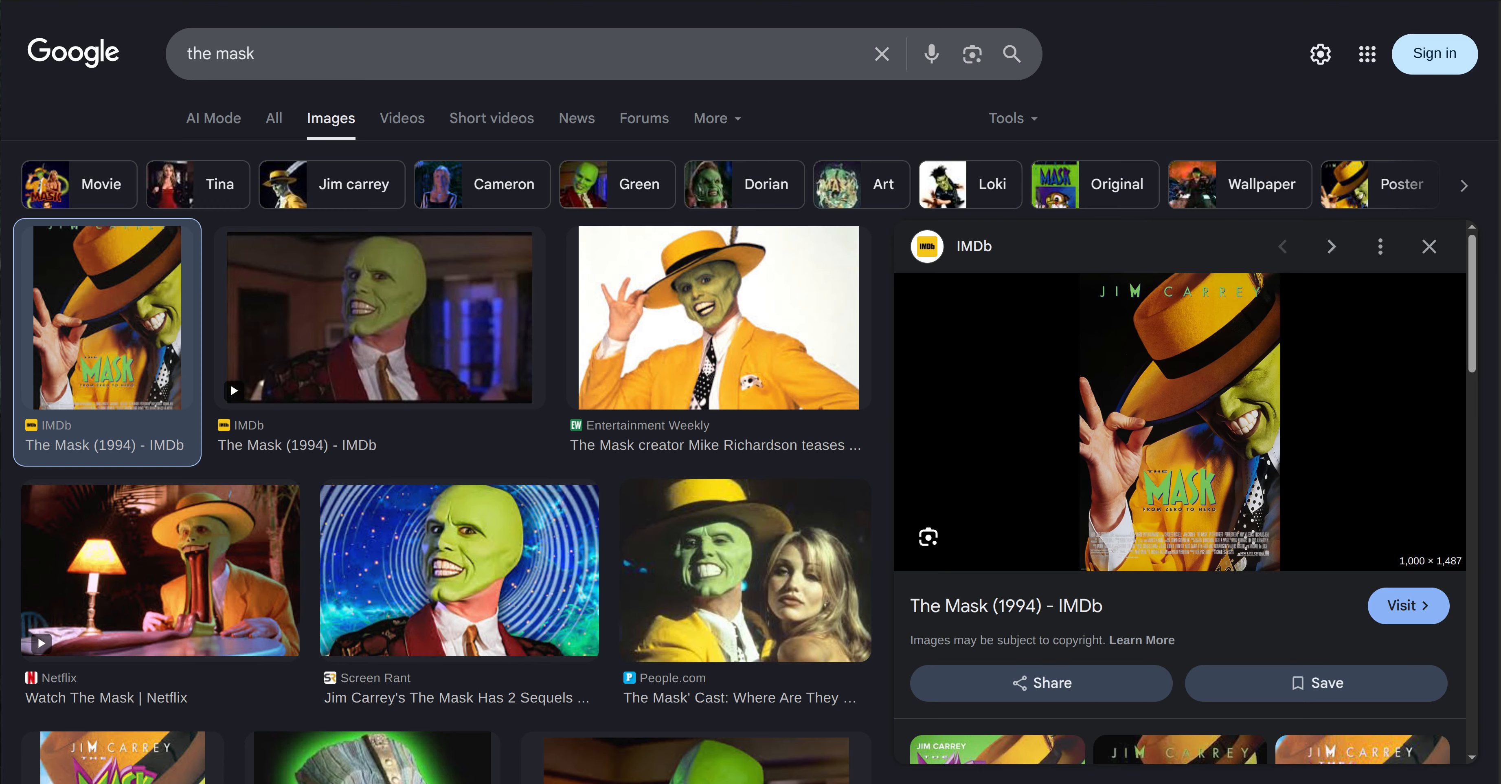
{"action": "key", "text": "ctrl+t"}
{"action": "key", "text": "ctrl+v"}
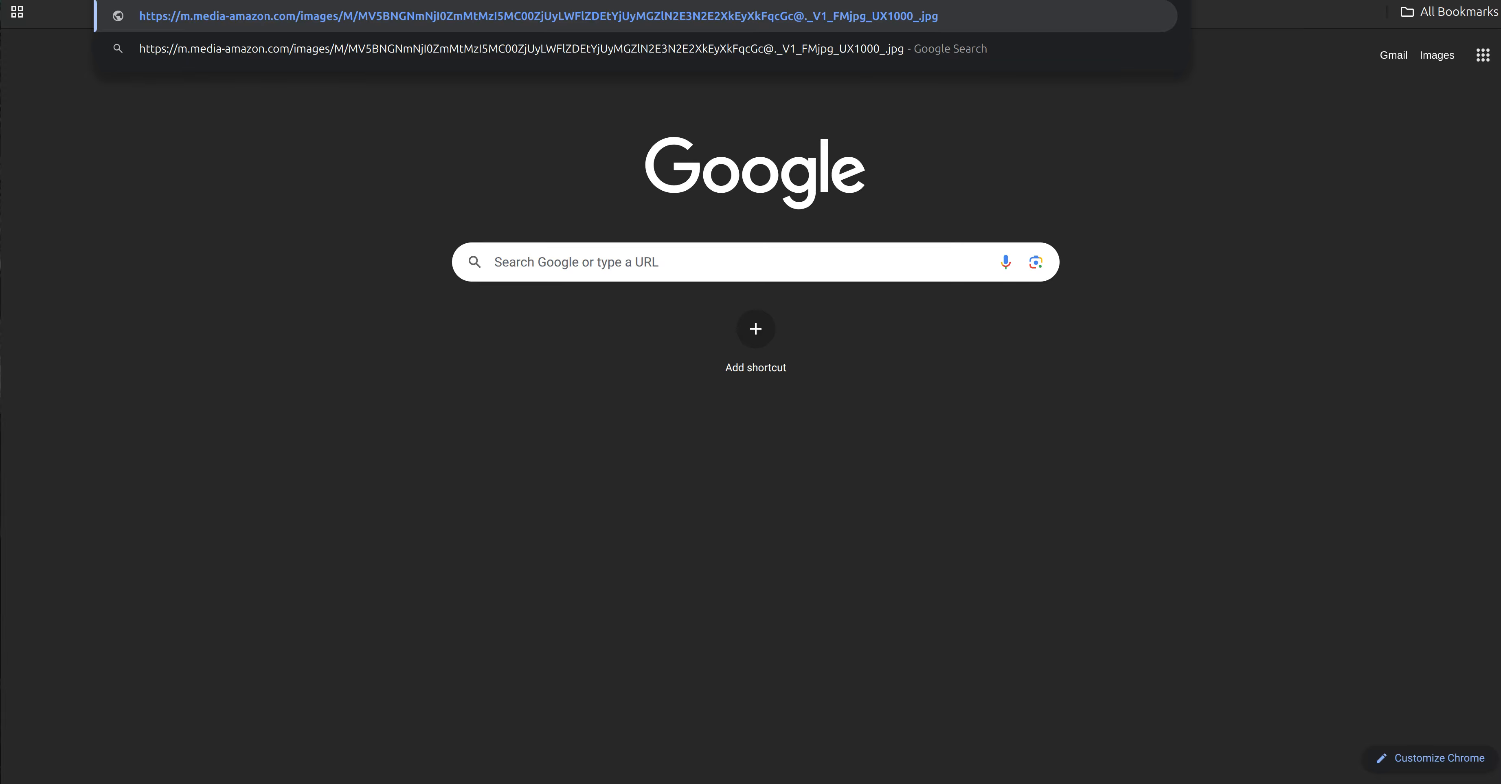
{"action": "key", "text": "Return"}
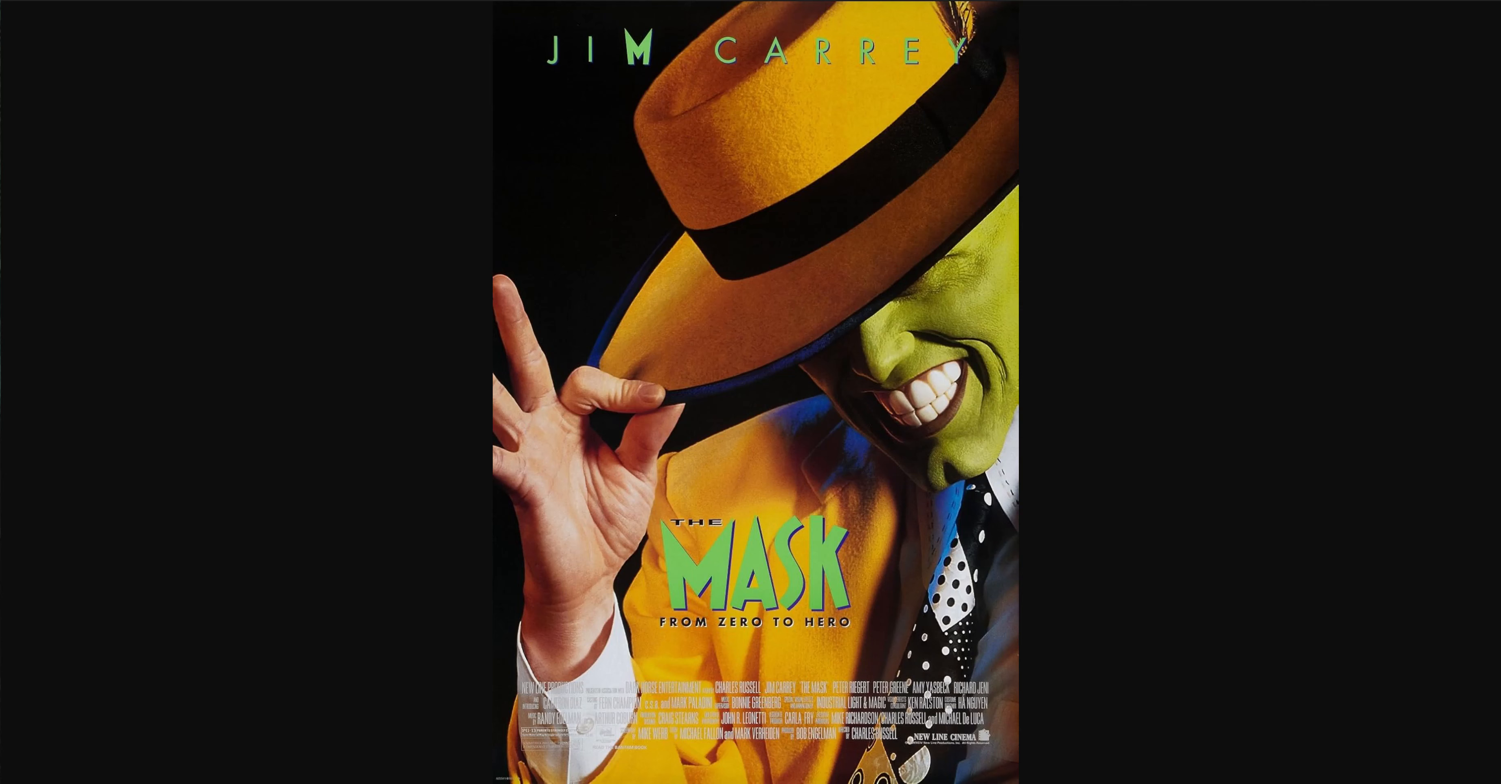
{"action": "left_click", "coordinate": [657, 497]}
{"action": "scroll", "coordinate": [676, 299], "scroll_direction": "up", "scroll_amount": 7}
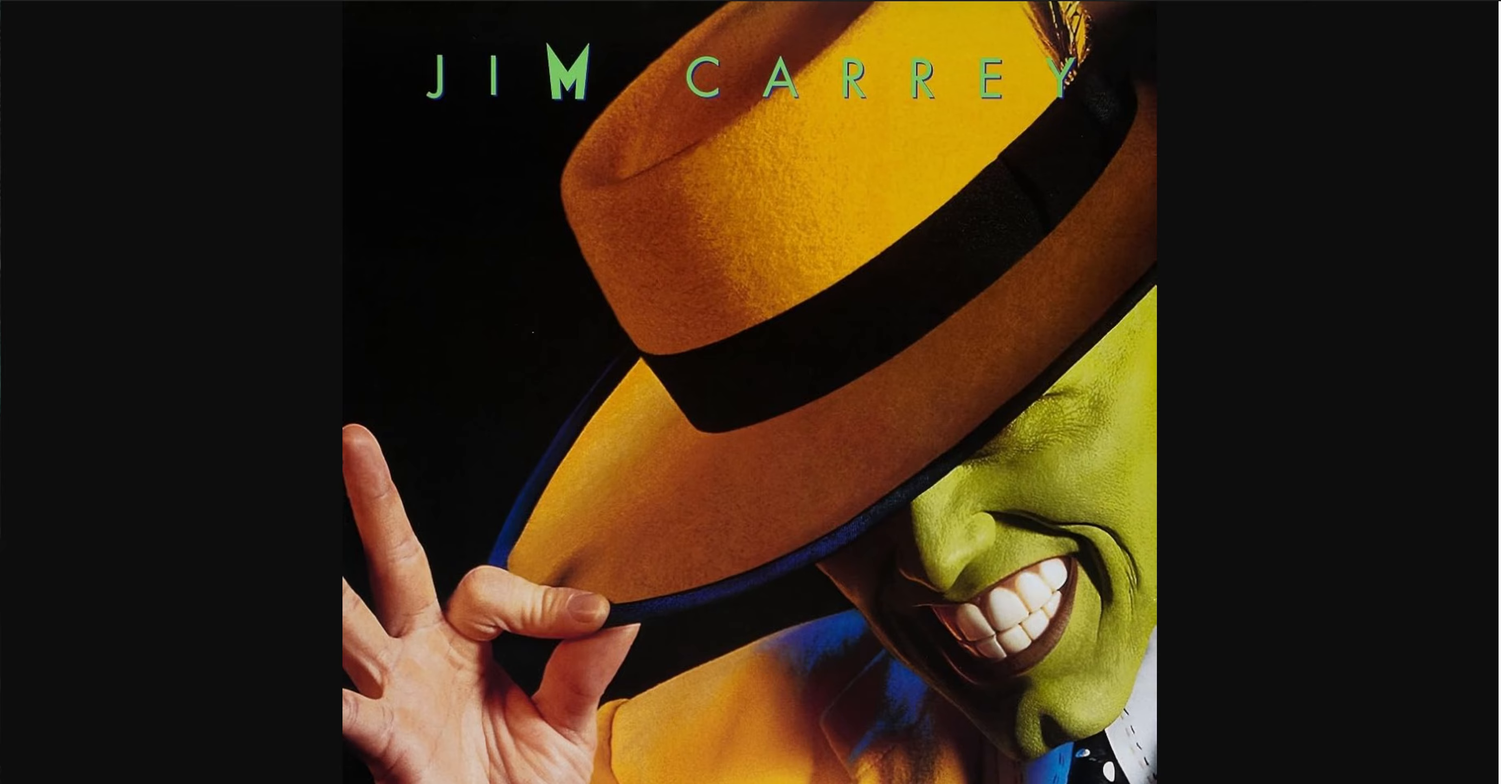
- Return to the "Picture of the Mask" helpdesk ticket and start a reply to the customer
{"action": "left_click", "coordinate": [486, 0]}
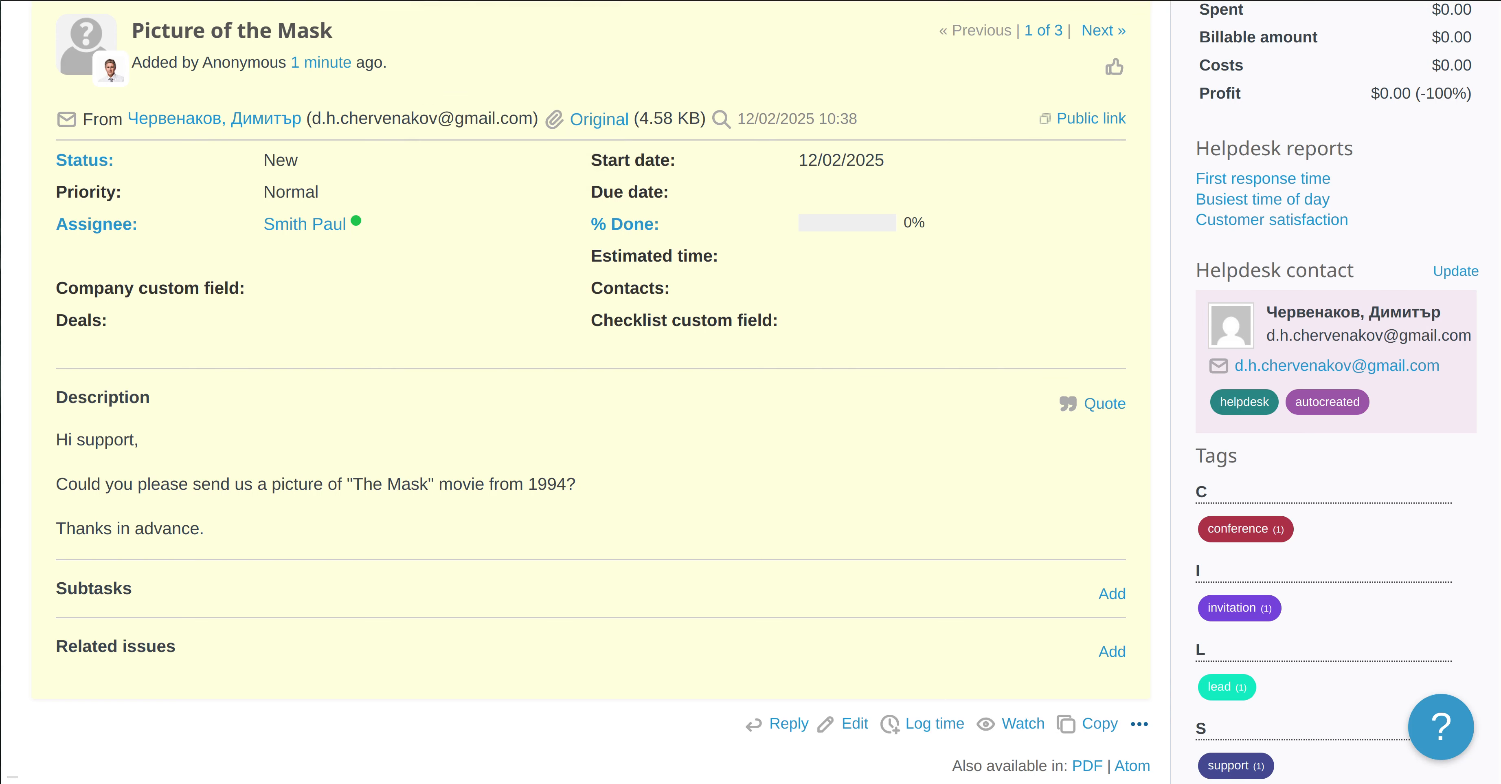
{"action": "scroll", "coordinate": [574, 345], "scroll_direction": "up", "scroll_amount": 5}
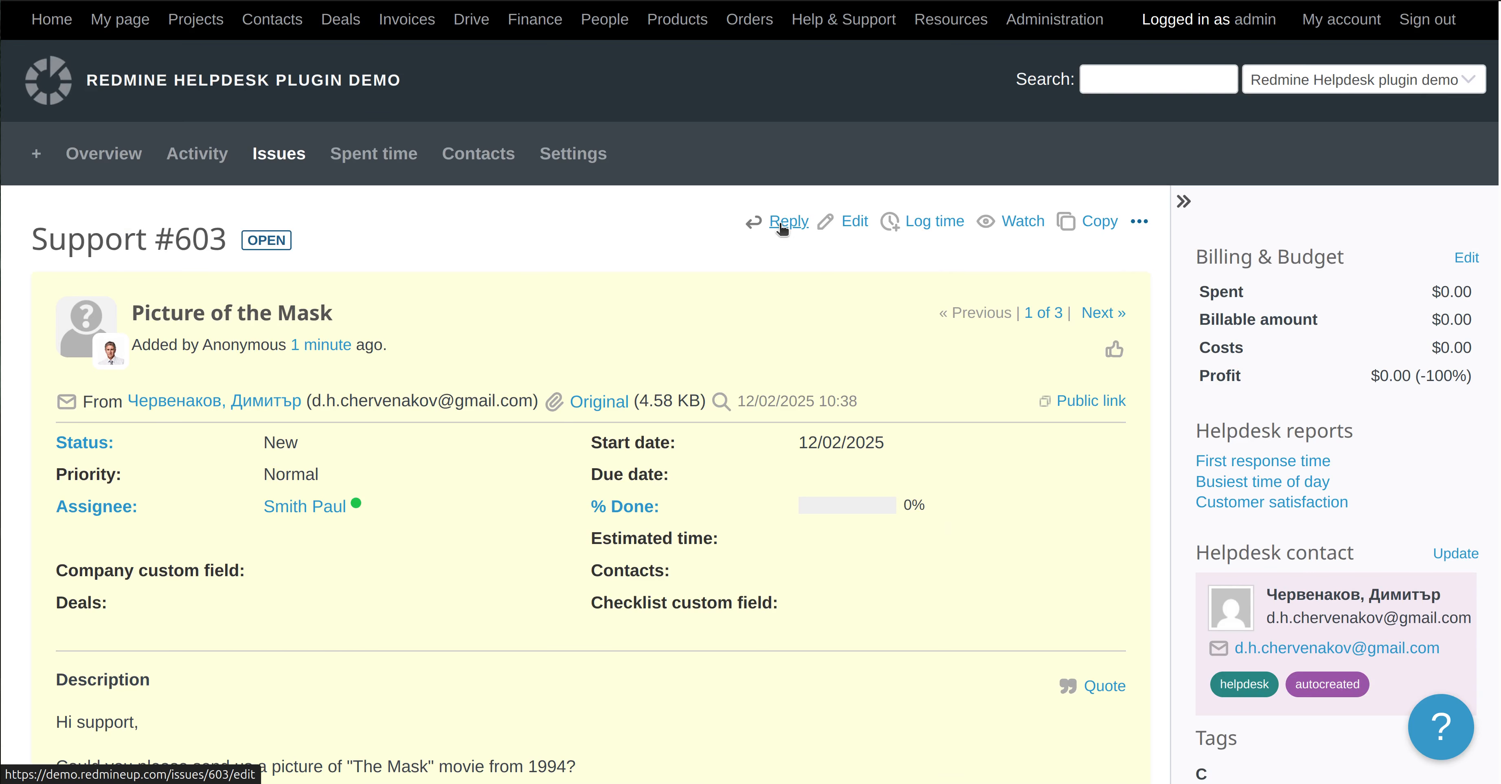
{"action": "left_click", "coordinate": [780, 227]}
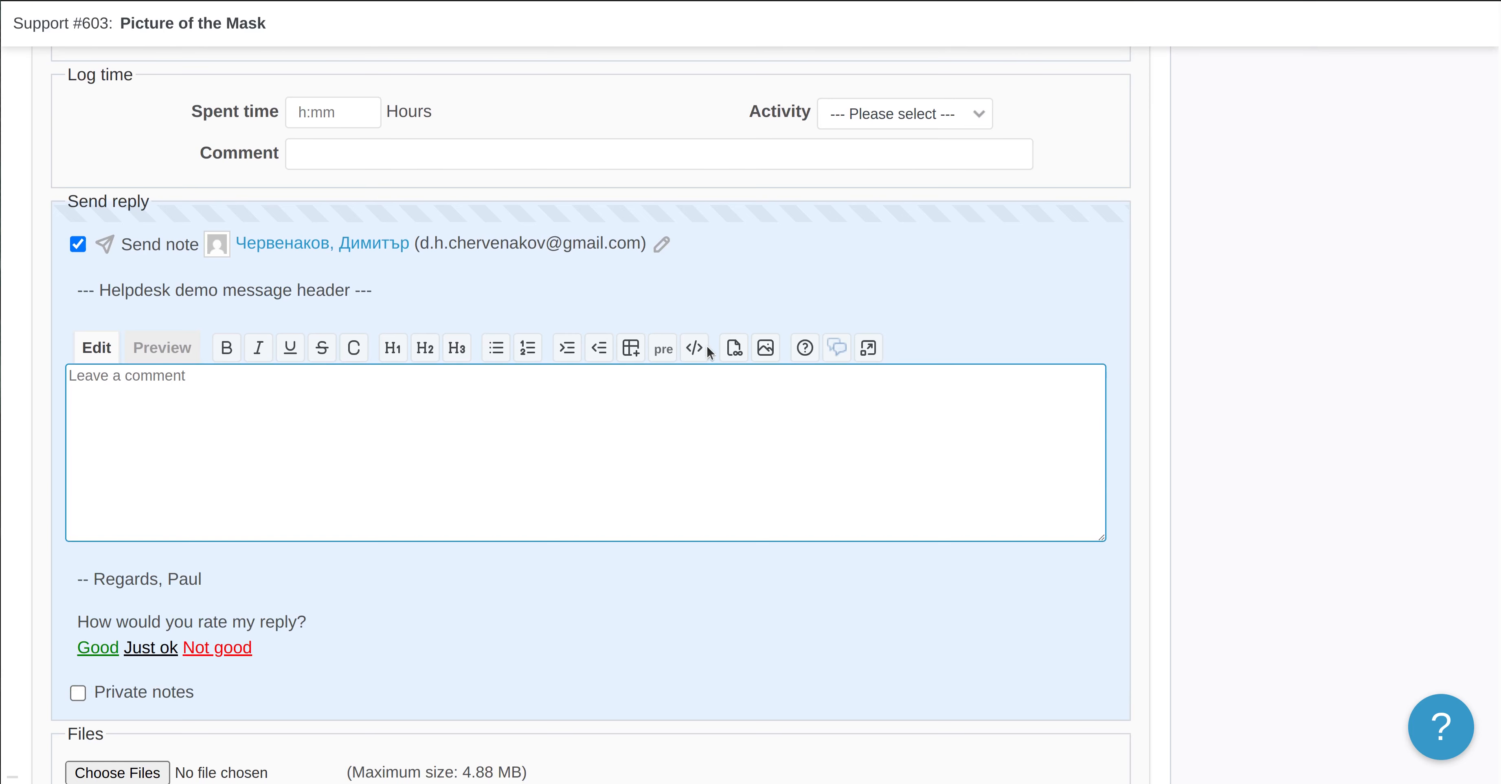
- Write "Hi dear friend," and, in a separate paragraph, "All right sure, please check the picture of the Mask below:" in the reply
{"action": "type", "text": "Hi dear friend,"}
{"action": "key", "text": "Return"}
{"action": "key", "text": "Return"}
{"action": "type", "text": "All "}
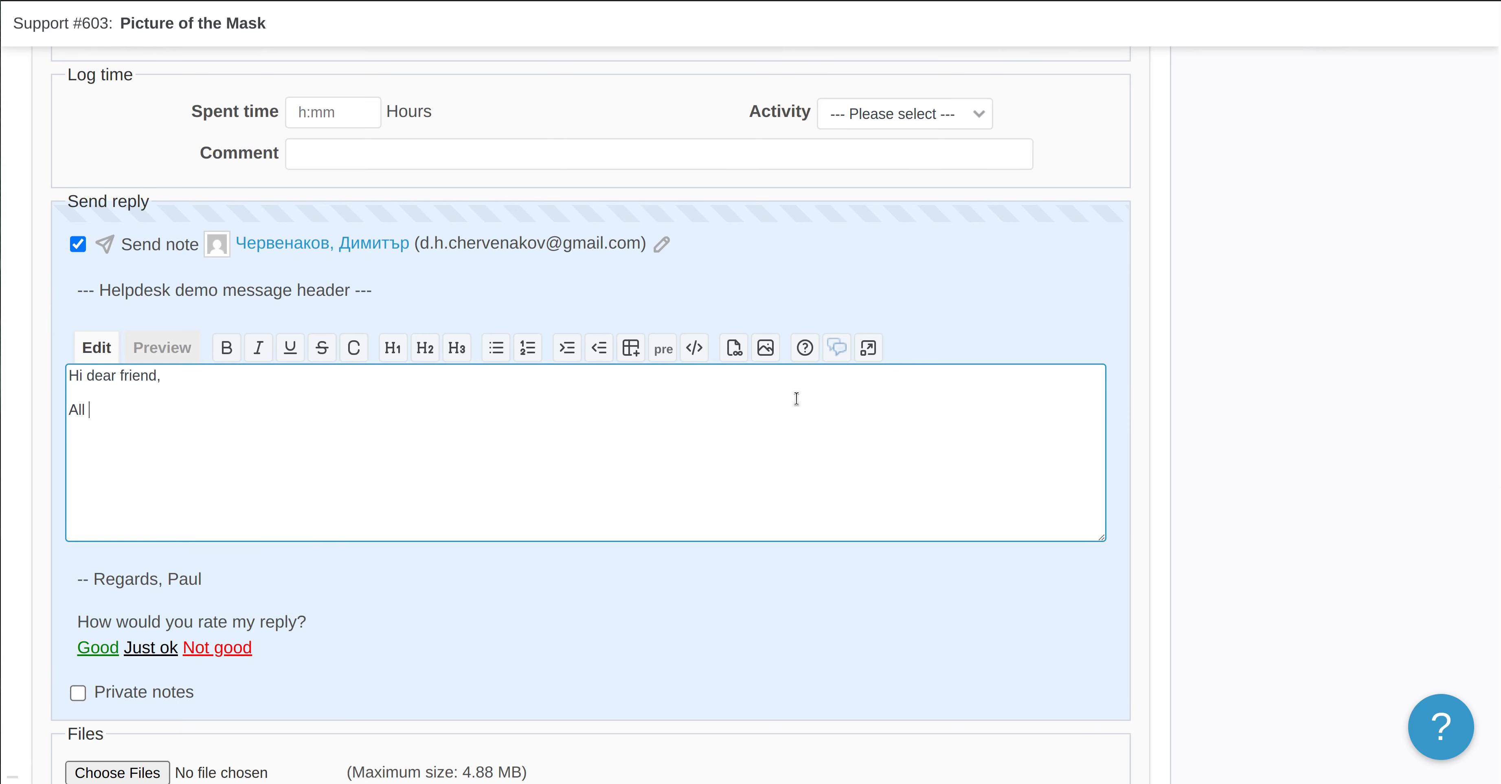
{"action": "type", "text": "right sure, please check the "}
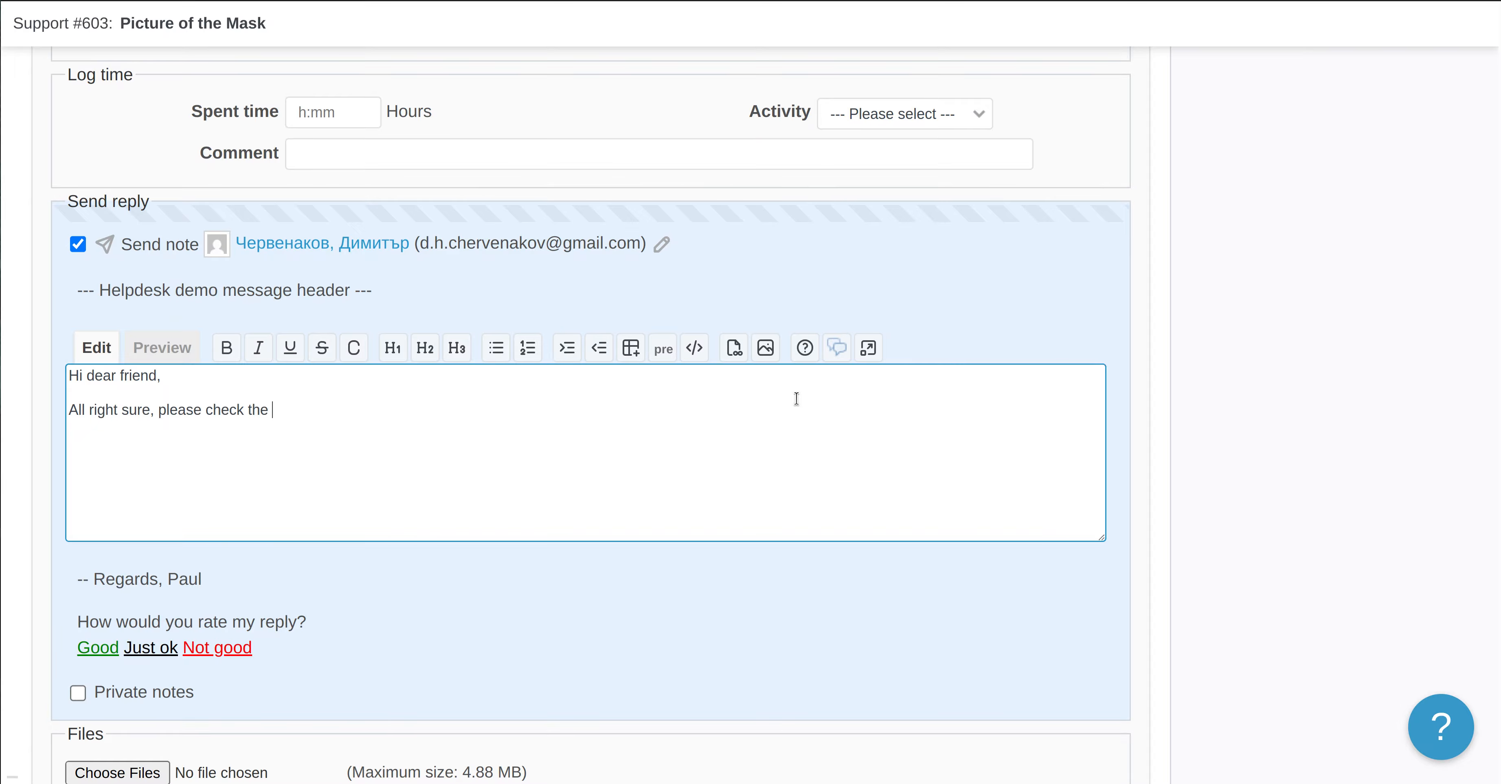
{"action": "type", "text": "picture of the Mask below."}
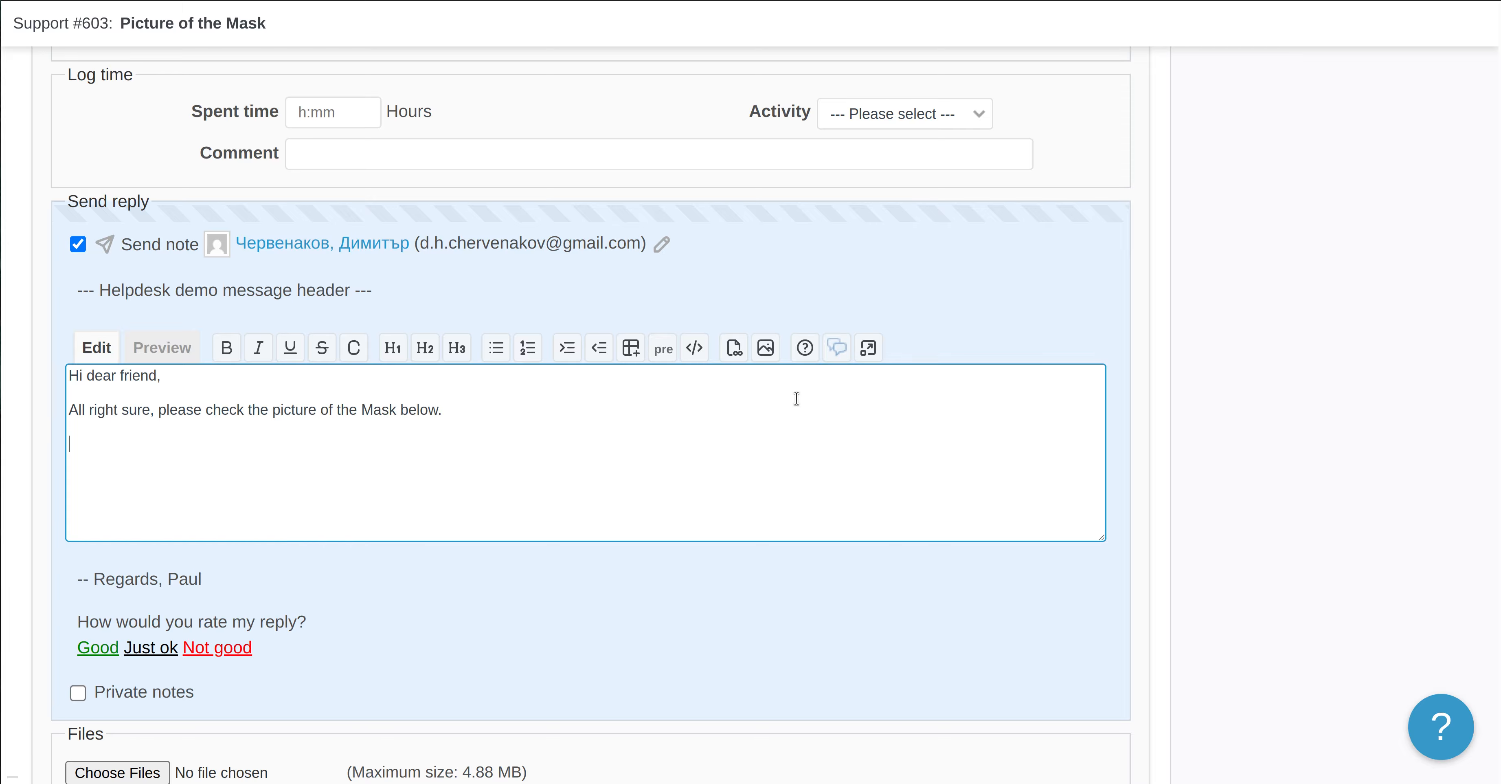
{"action": "key", "text": "BackSpace"}
{"action": "type", "text": ":"}
{"action": "key", "text": "Return"}
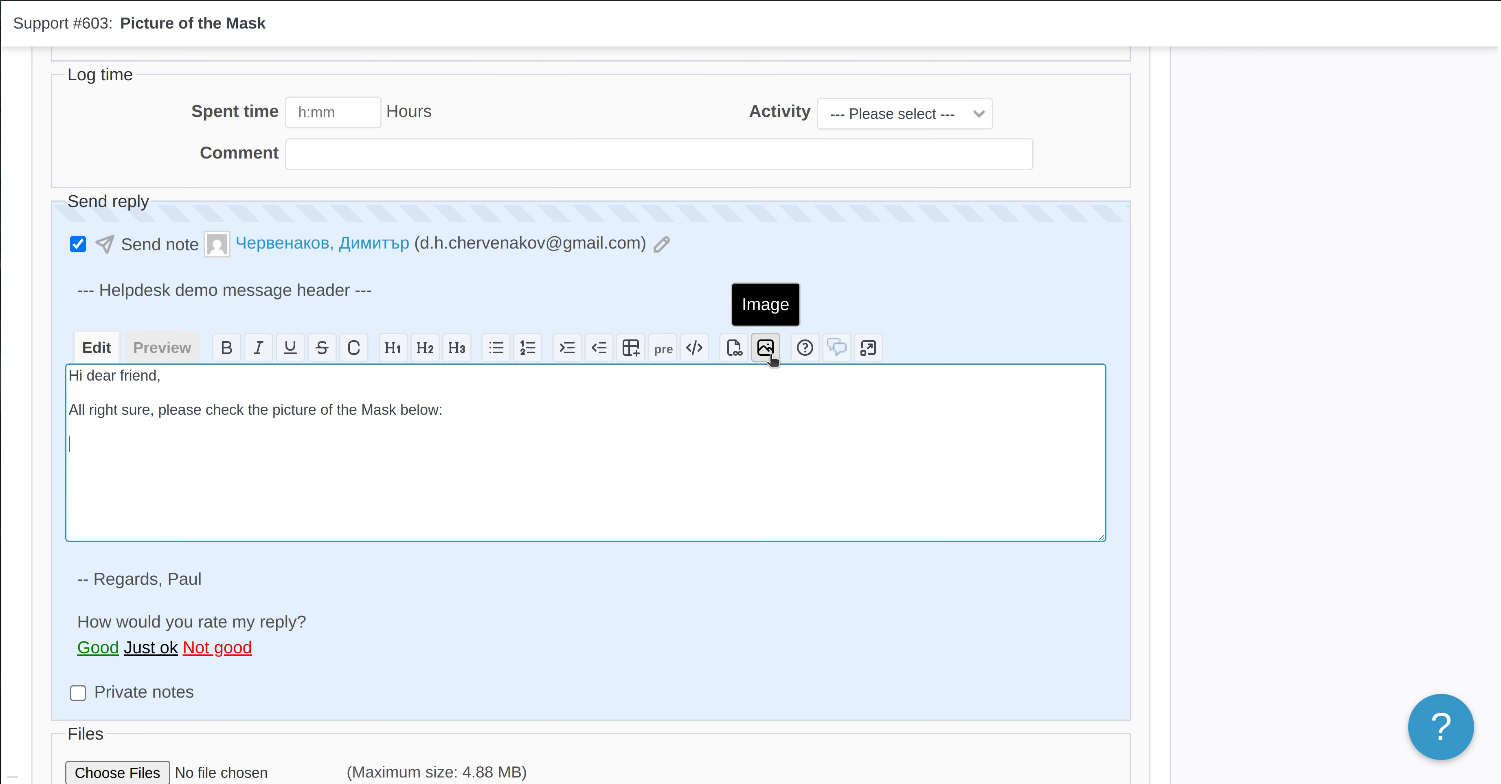
- Insert an inline image beneath the reply text, using the copied IMDb poster address as its source
{"action": "left_click", "coordinate": [768, 357]}
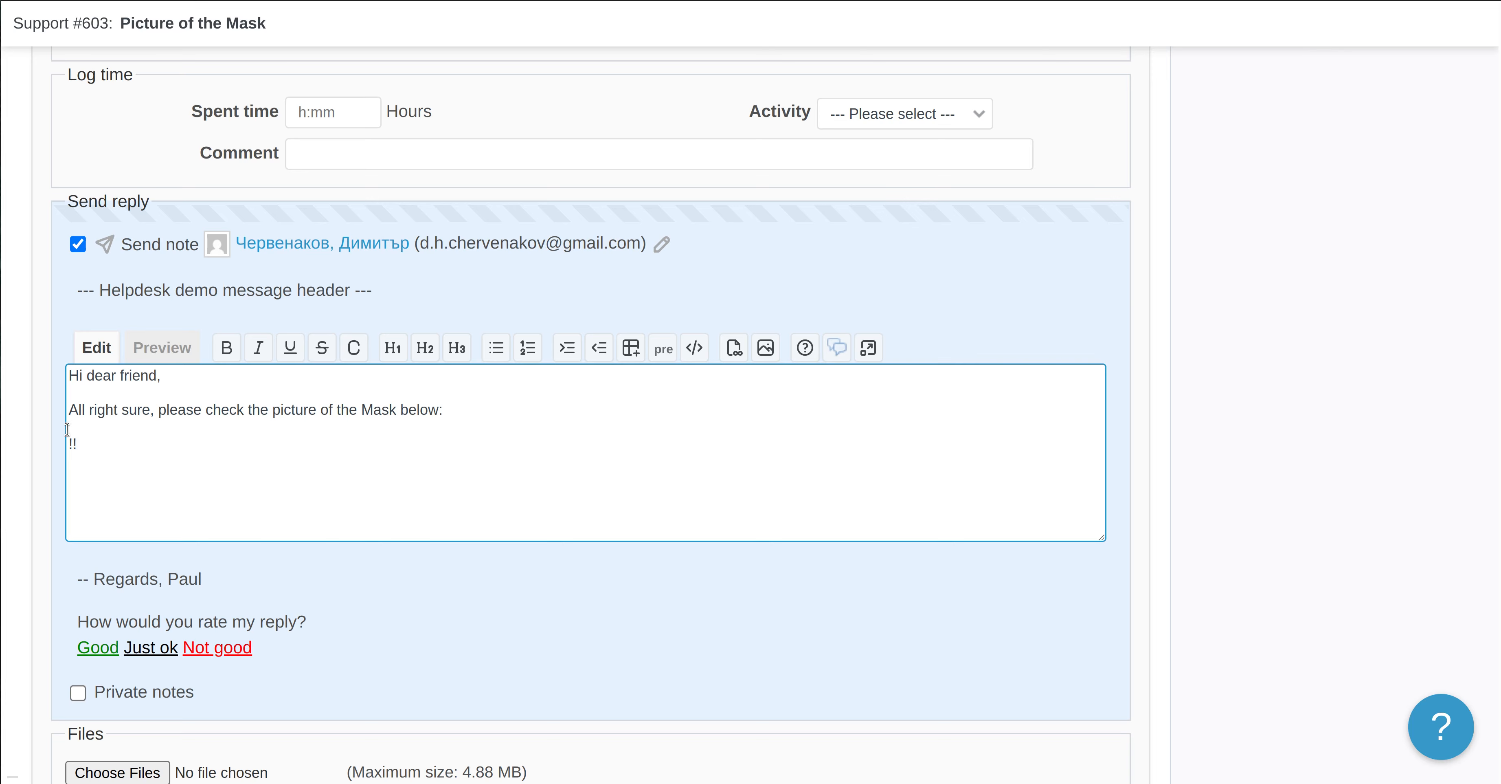
{"action": "left_click", "coordinate": [73, 444]}
{"action": "right_click", "coordinate": [72, 442]}
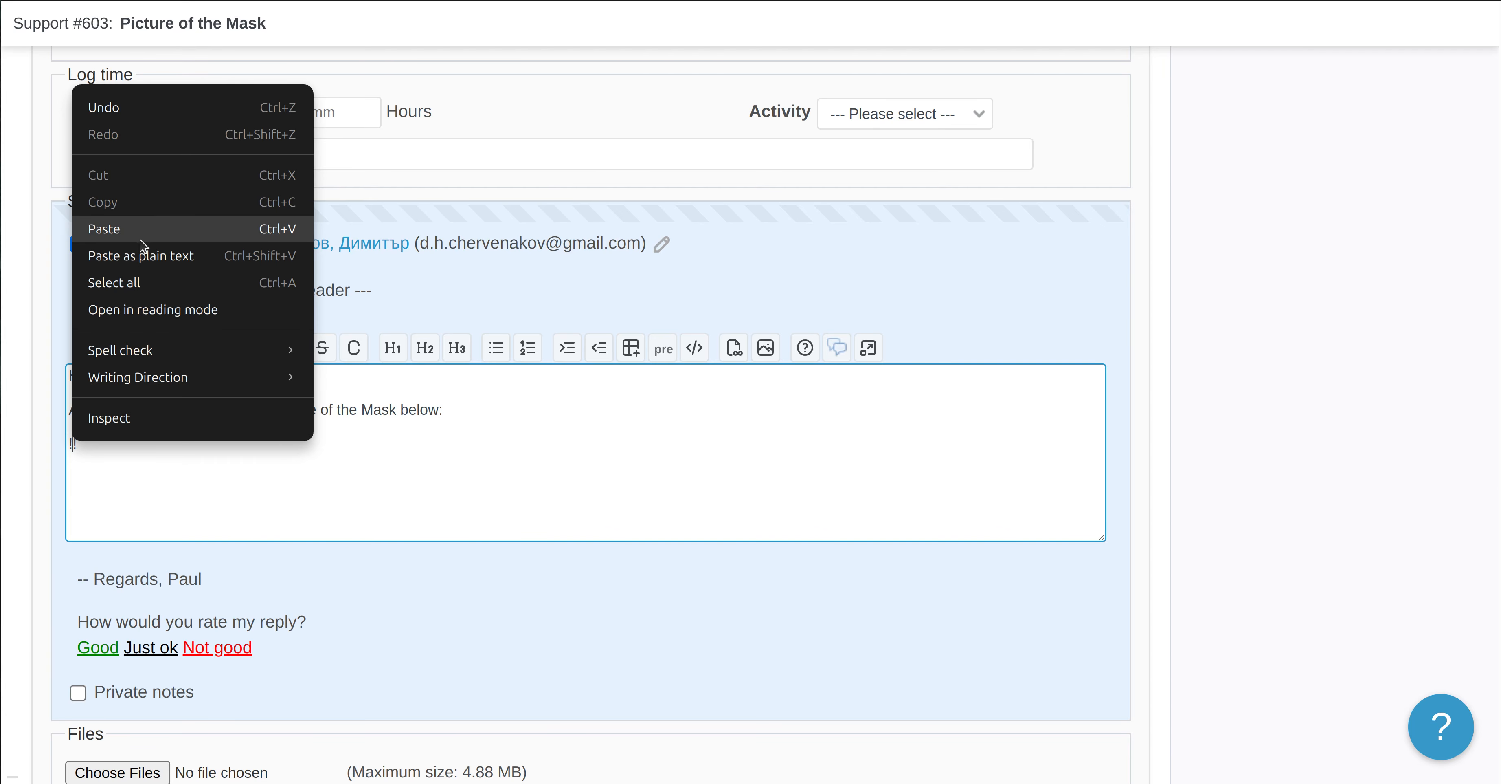
{"action": "left_click", "coordinate": [104, 229]}
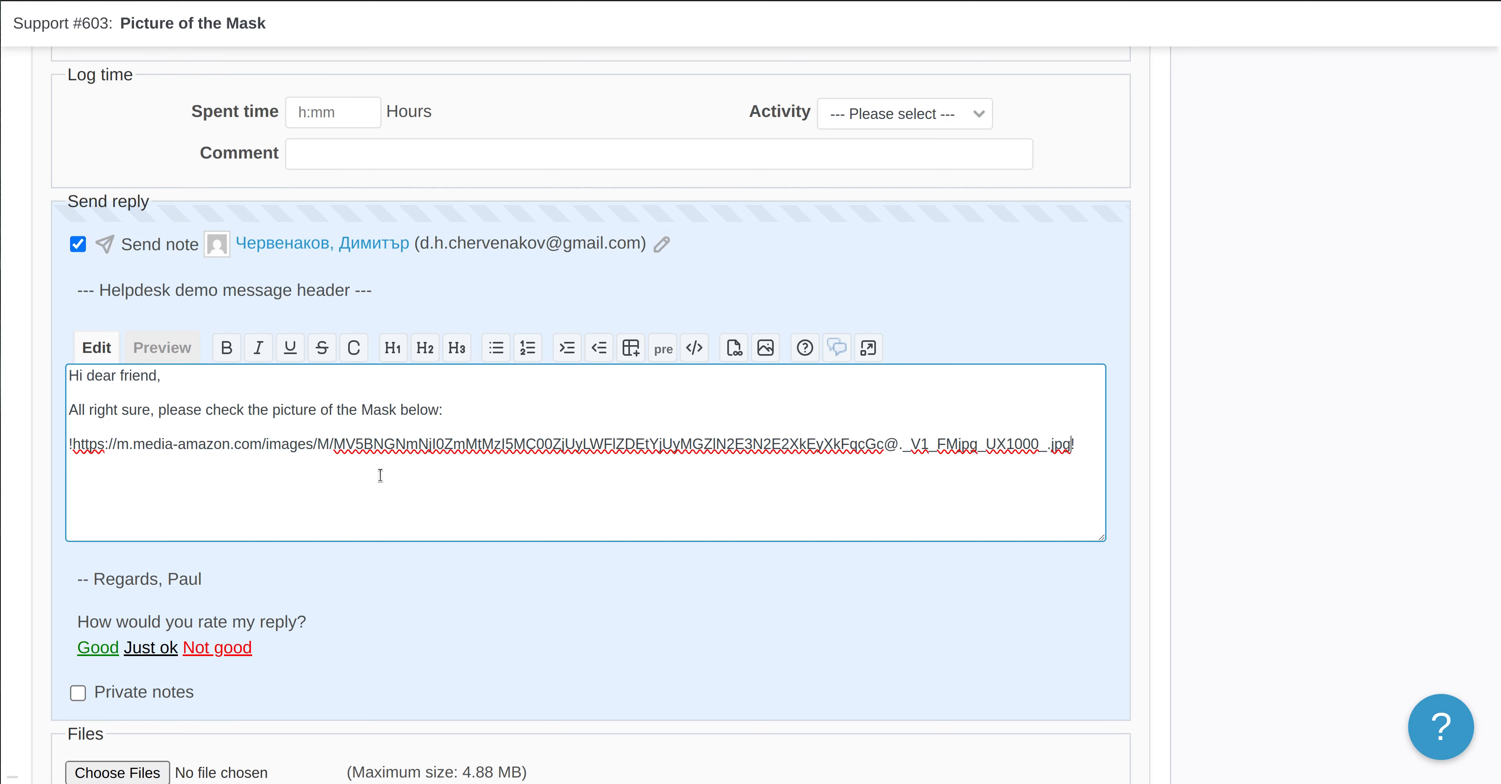
- Add the closing paragraph "Just tell me if I can help you with anything else." below the inline image
{"action": "left_click", "coordinate": [1087, 445]}
{"action": "key", "text": "Return"}
{"action": "key", "text": "Return"}
{"action": "type", "text": "Just tell me if I can help you with anything else."}
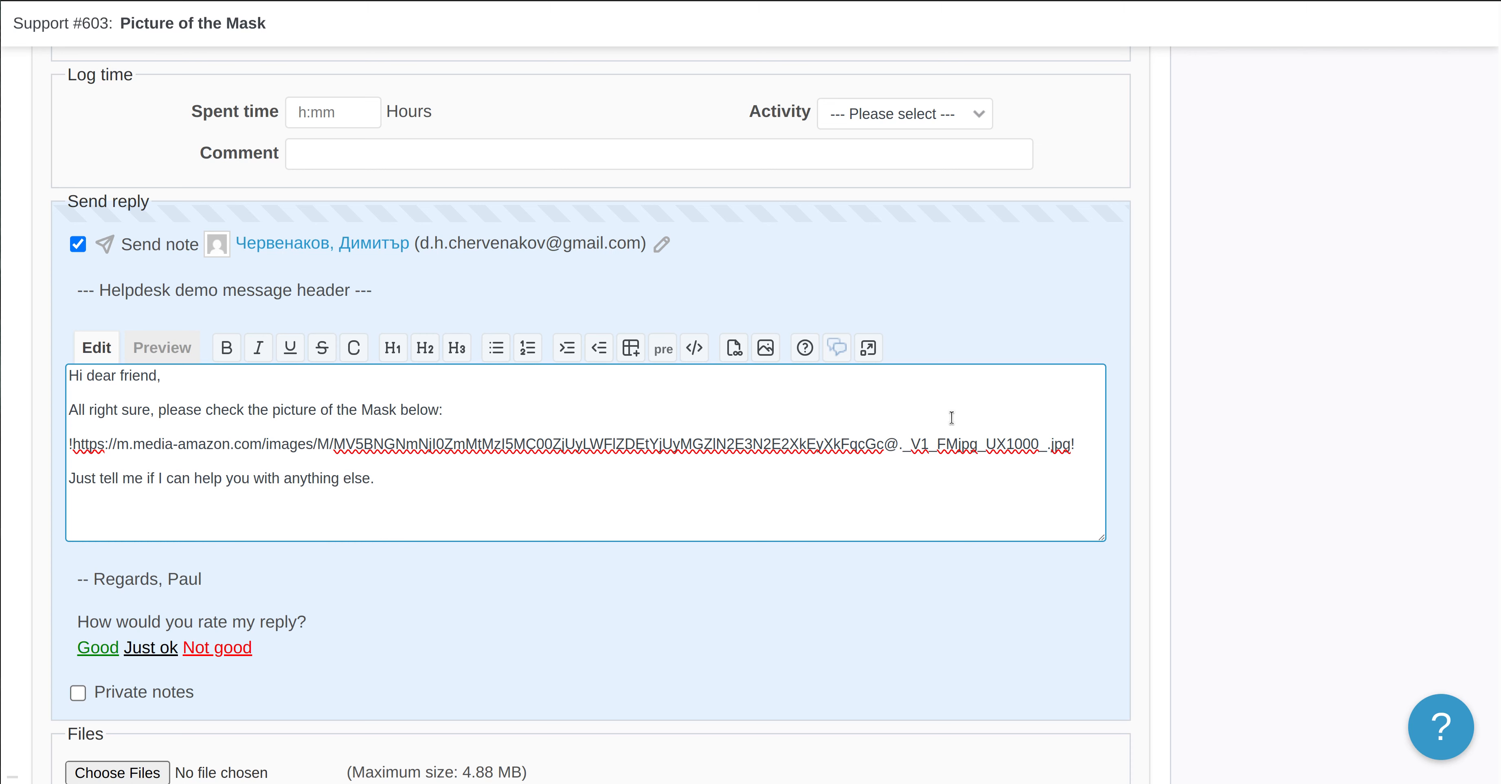
- Preview the formatted reply and check the embedded poster, closing line and signature from beginning to end
{"action": "left_click", "coordinate": [187, 349]}
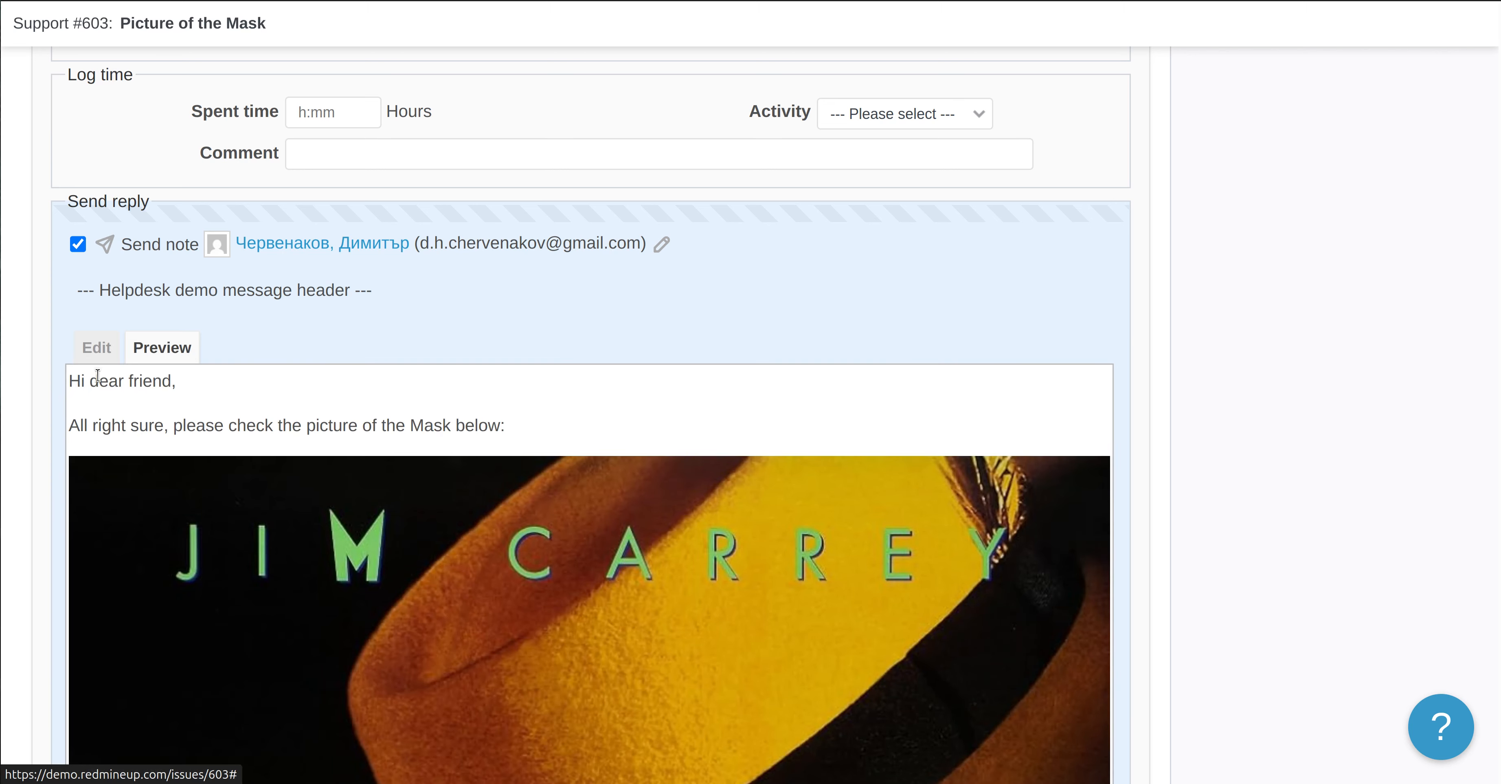
{"action": "scroll", "coordinate": [97, 376], "scroll_direction": "down", "scroll_amount": 5}
{"action": "scroll", "coordinate": [100, 385], "scroll_direction": "down", "scroll_amount": 15}
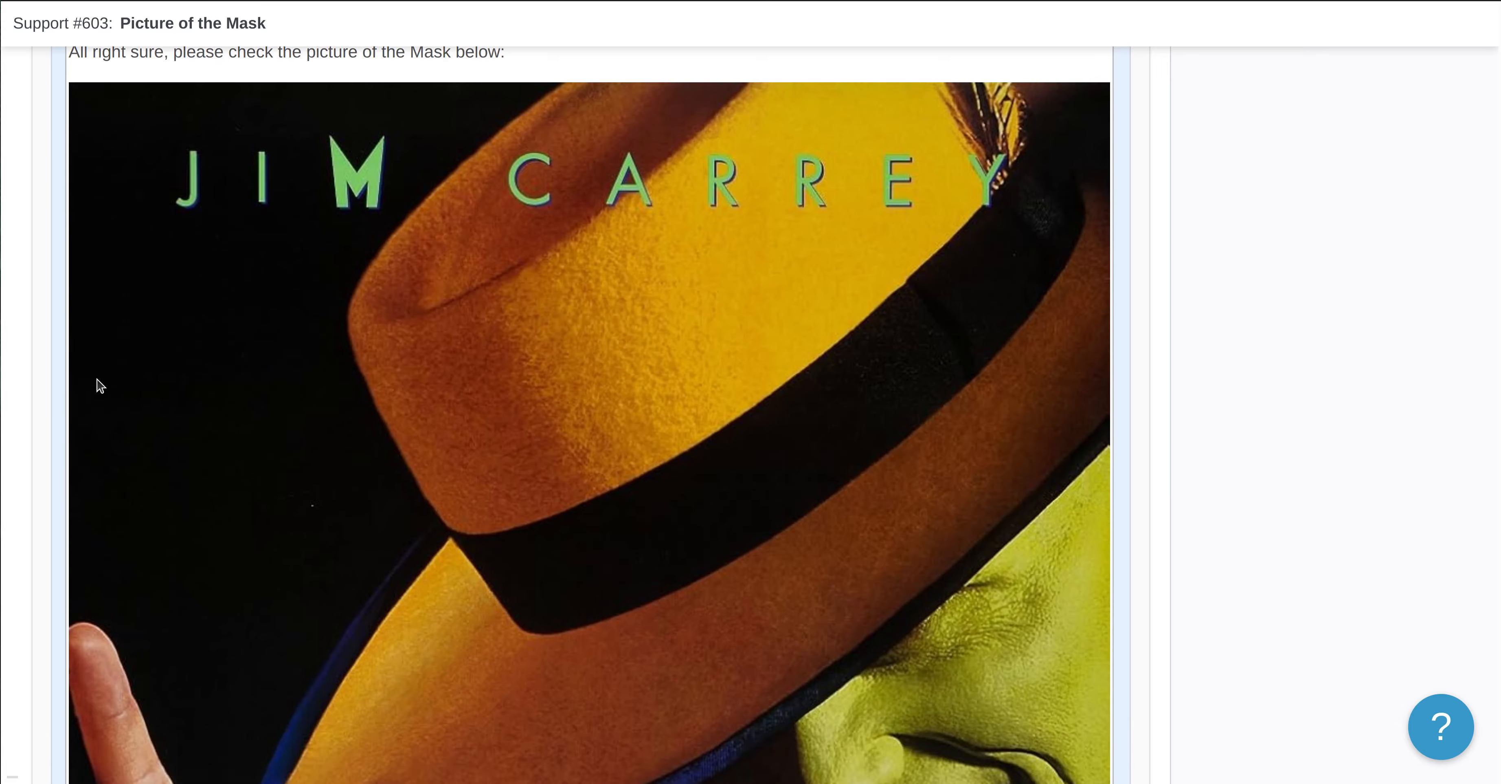
{"action": "scroll", "coordinate": [99, 385], "scroll_direction": "down", "scroll_amount": 4}
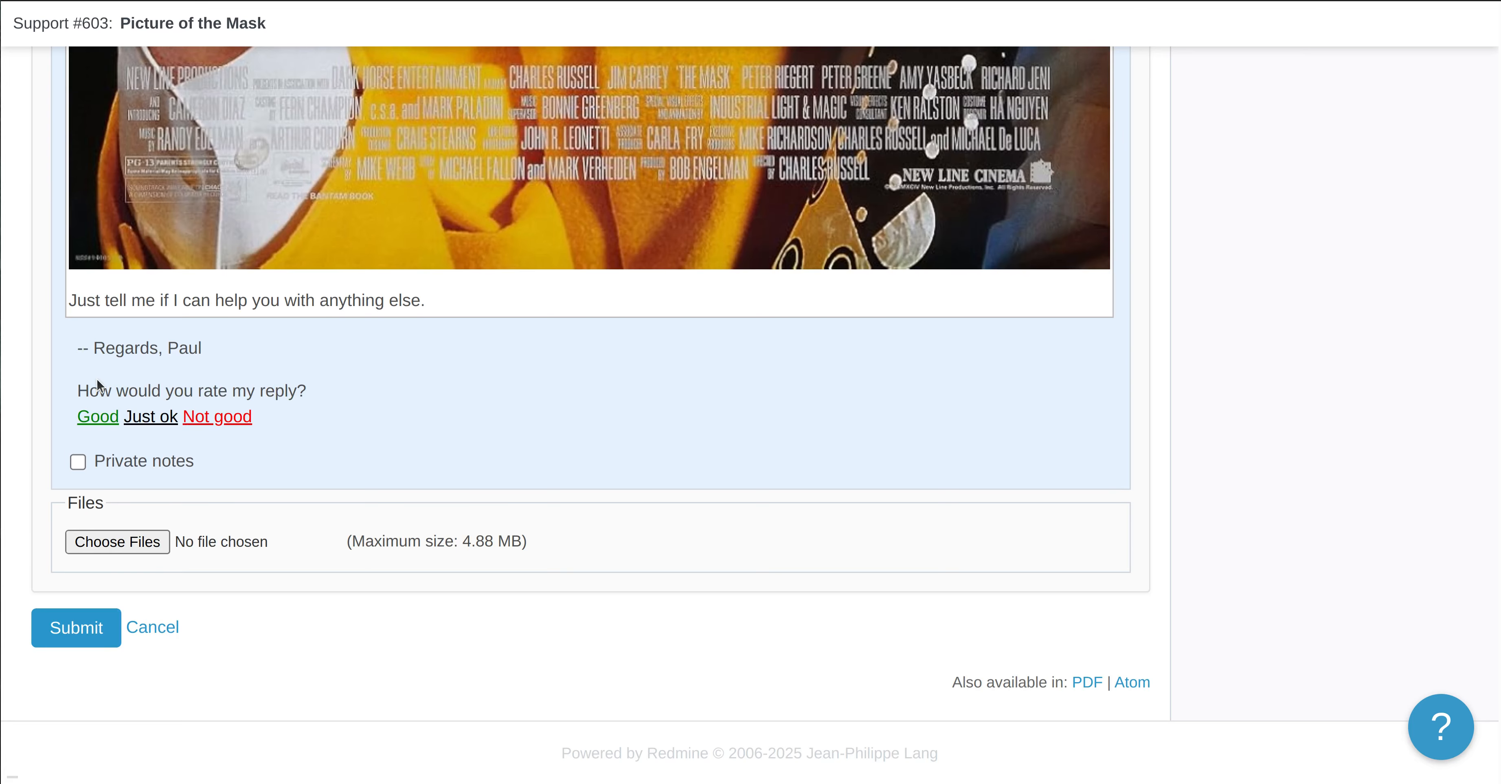
{"action": "scroll", "coordinate": [99, 385], "scroll_direction": "up", "scroll_amount": 20}
{"action": "scroll", "coordinate": [100, 386], "scroll_direction": "up", "scroll_amount": 1}
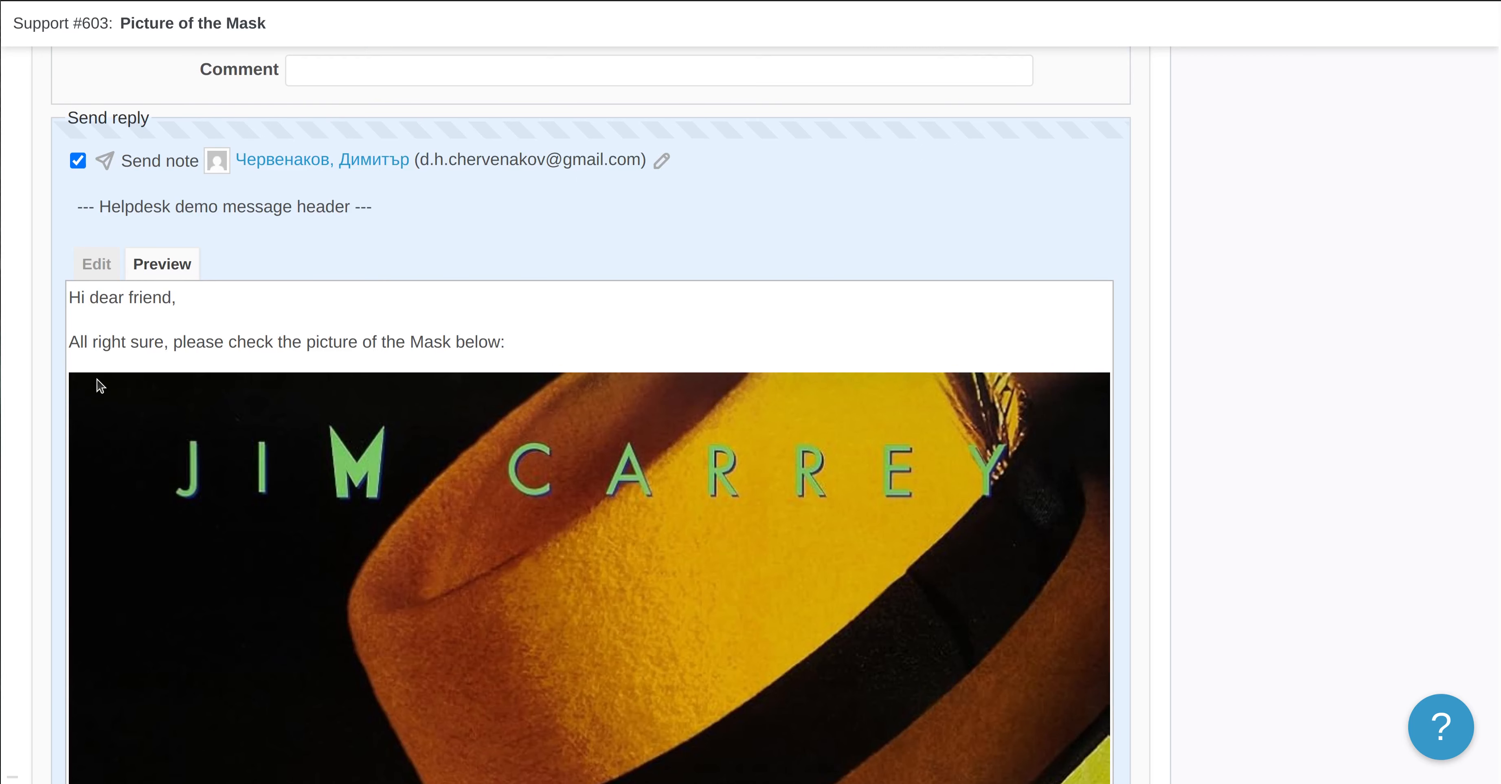
{"action": "scroll", "coordinate": [100, 386], "scroll_direction": "down", "scroll_amount": 20}
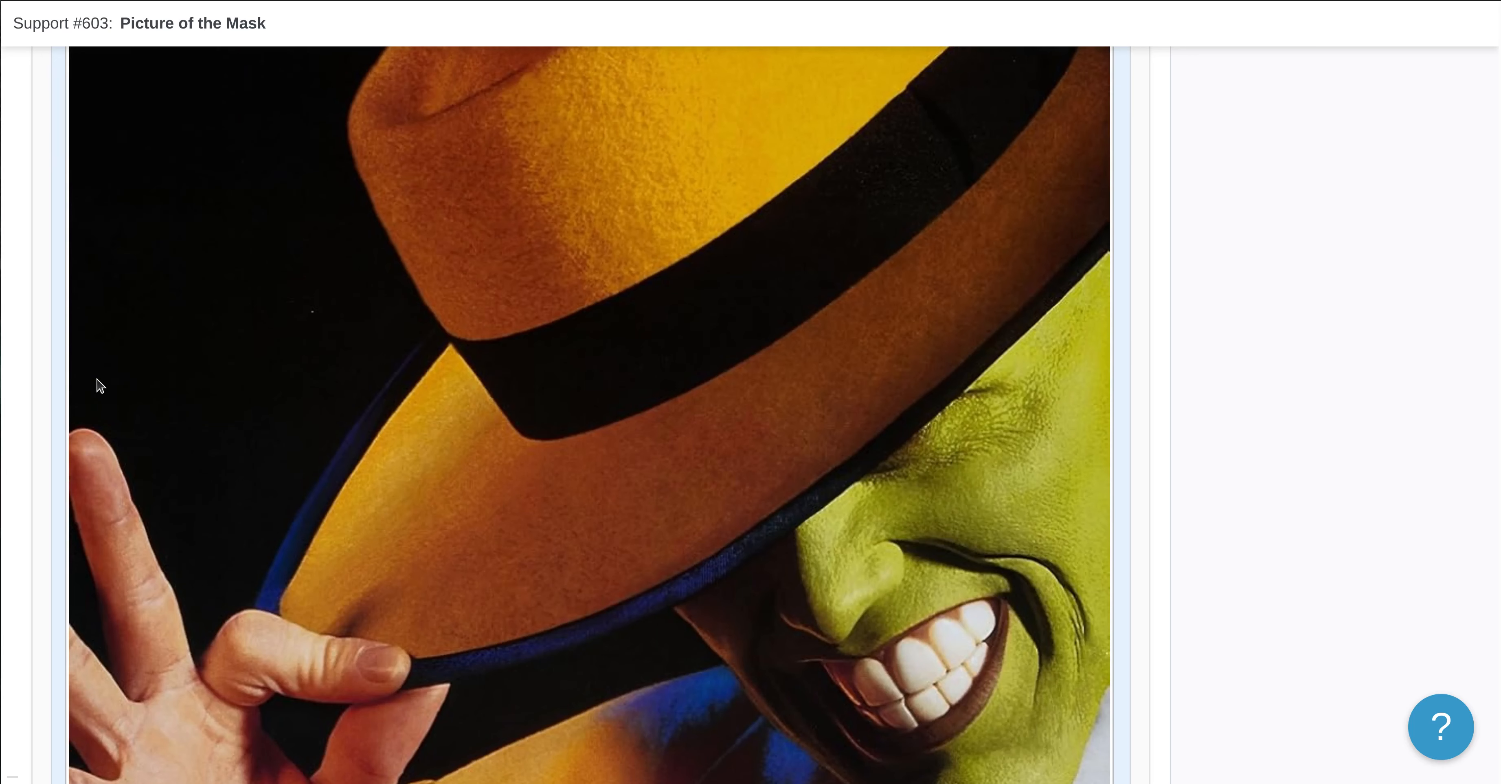
{"action": "scroll", "coordinate": [100, 386], "scroll_direction": "down", "scroll_amount": 5}
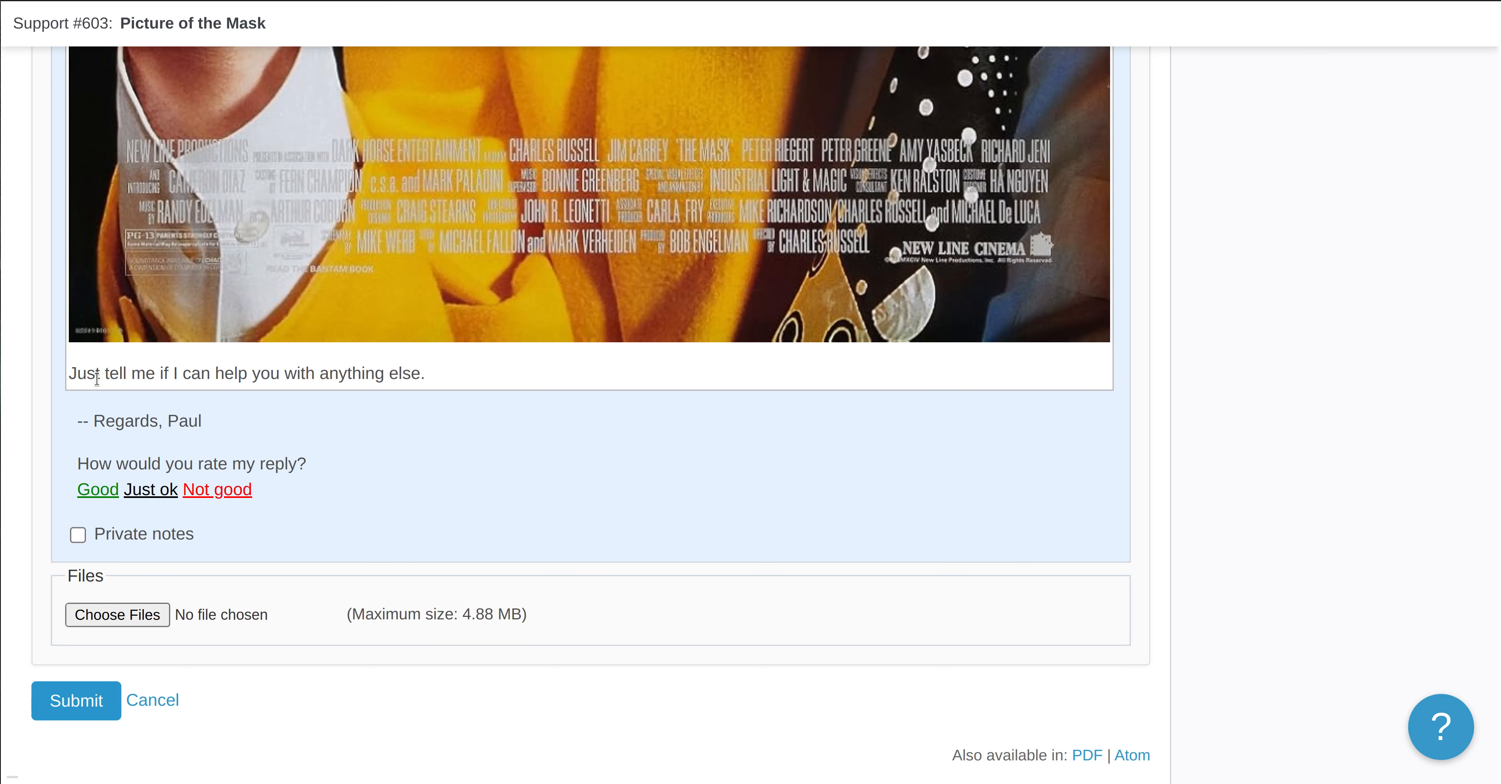
- Try to submit the reply, and add the item "mask 19994" to the required Checklist custom field
{"action": "left_click", "coordinate": [62, 717]}
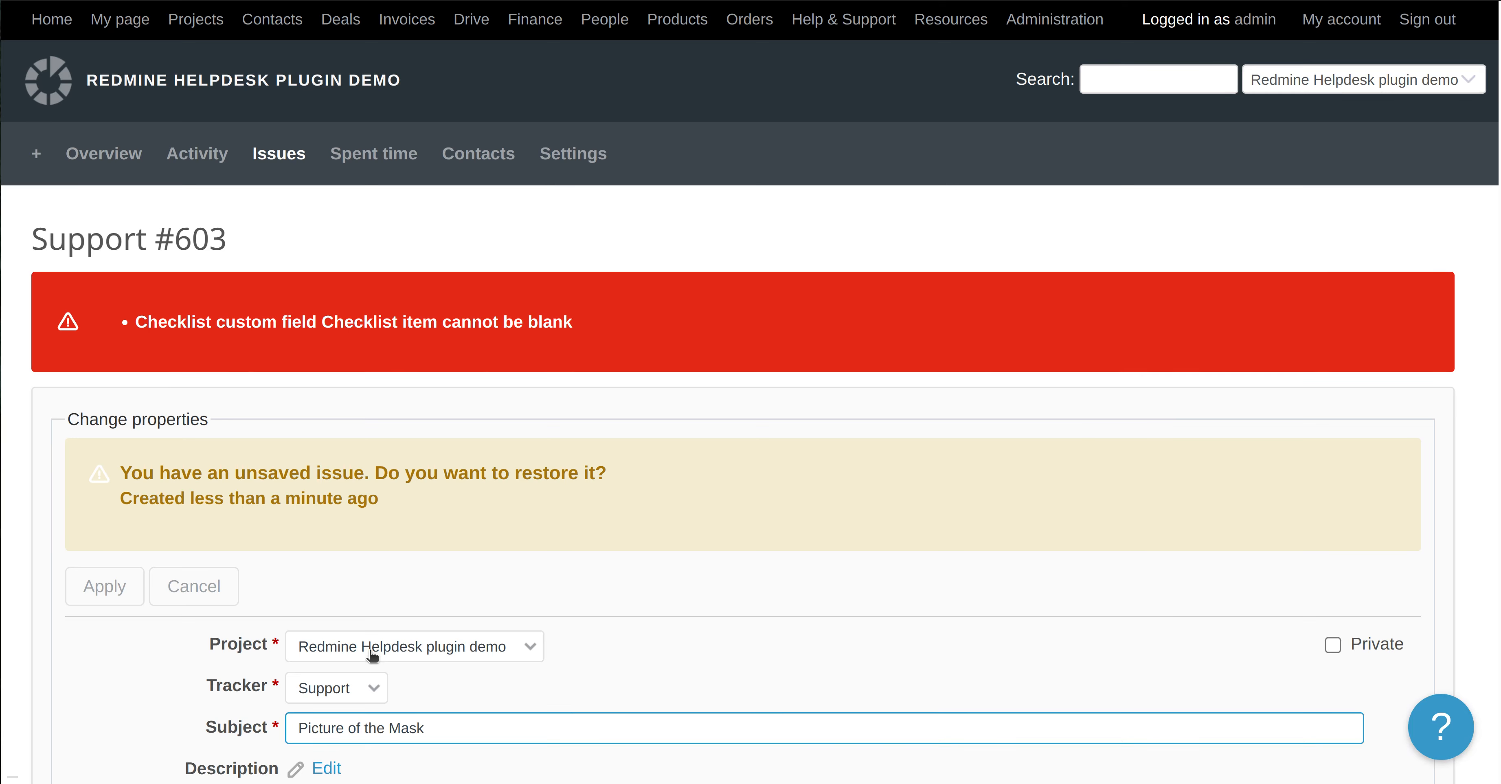
{"action": "scroll", "coordinate": [435, 368], "scroll_direction": "down", "scroll_amount": 8}
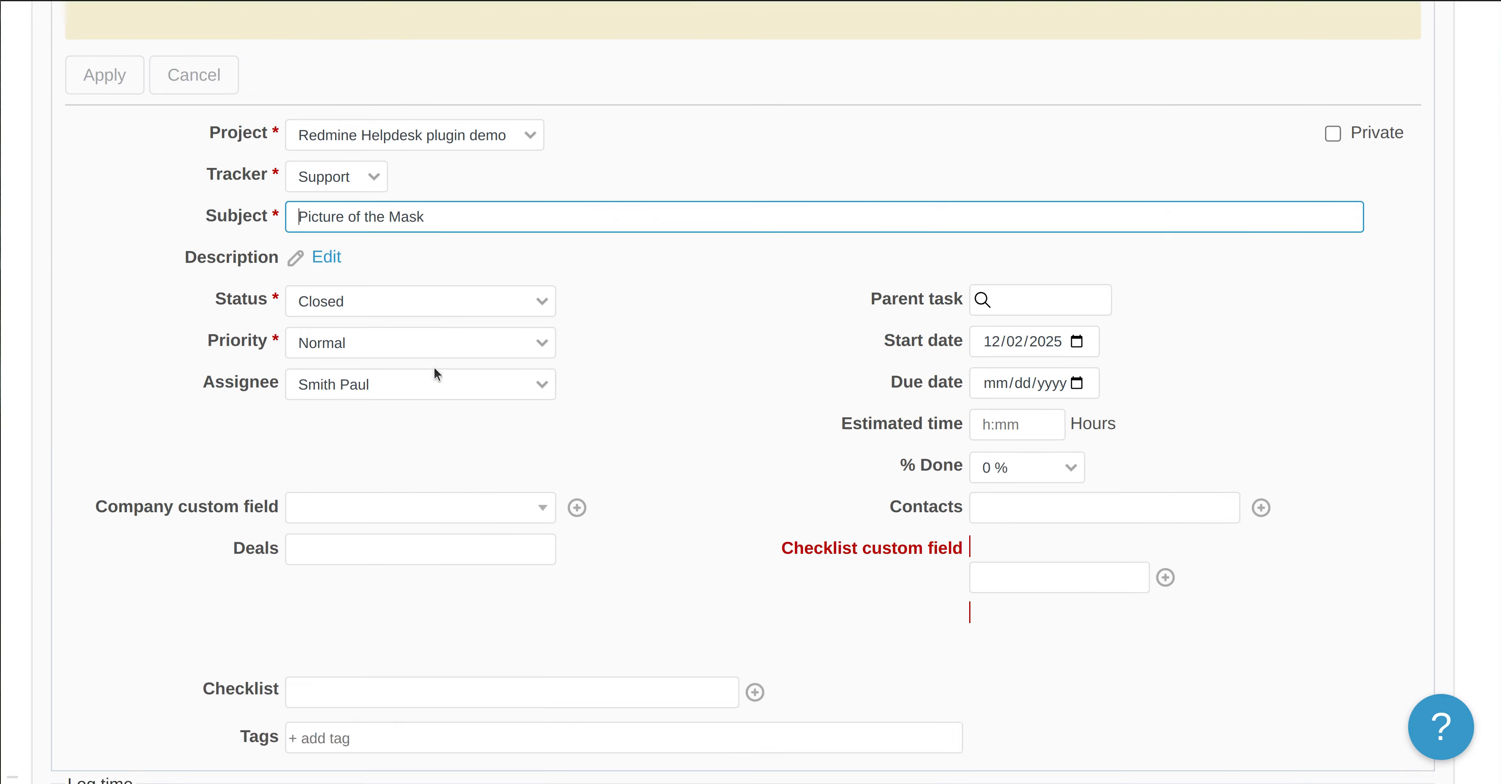
{"action": "scroll", "coordinate": [434, 368], "scroll_direction": "down", "scroll_amount": 3}
{"action": "left_click", "coordinate": [1027, 409]}
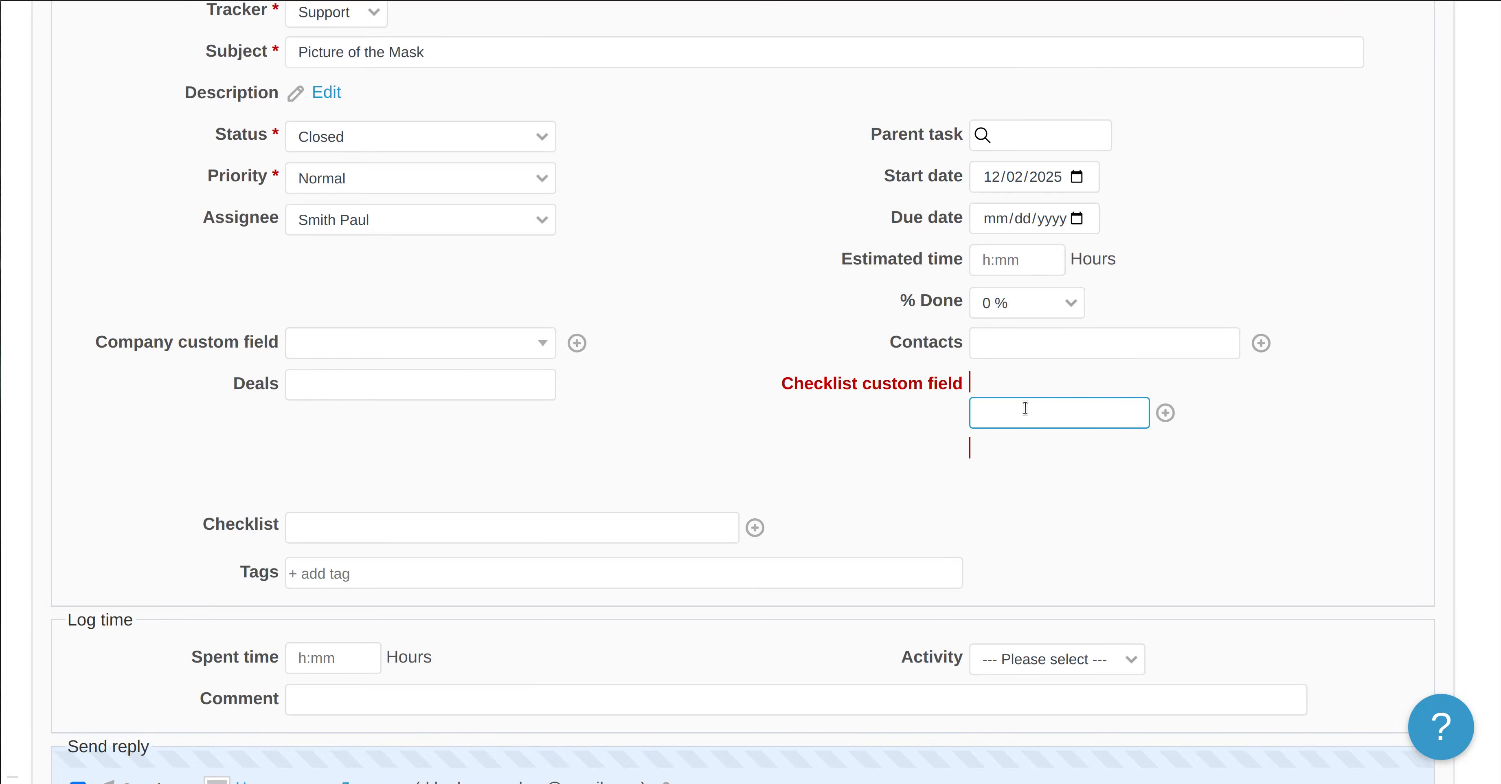
{"action": "type", "text": "mask 19994"}
{"action": "key", "text": "Return"}
- Preview the reply with the embedded poster once more and submit it to the customer
{"action": "scroll", "coordinate": [804, 455], "scroll_direction": "down", "scroll_amount": 3}
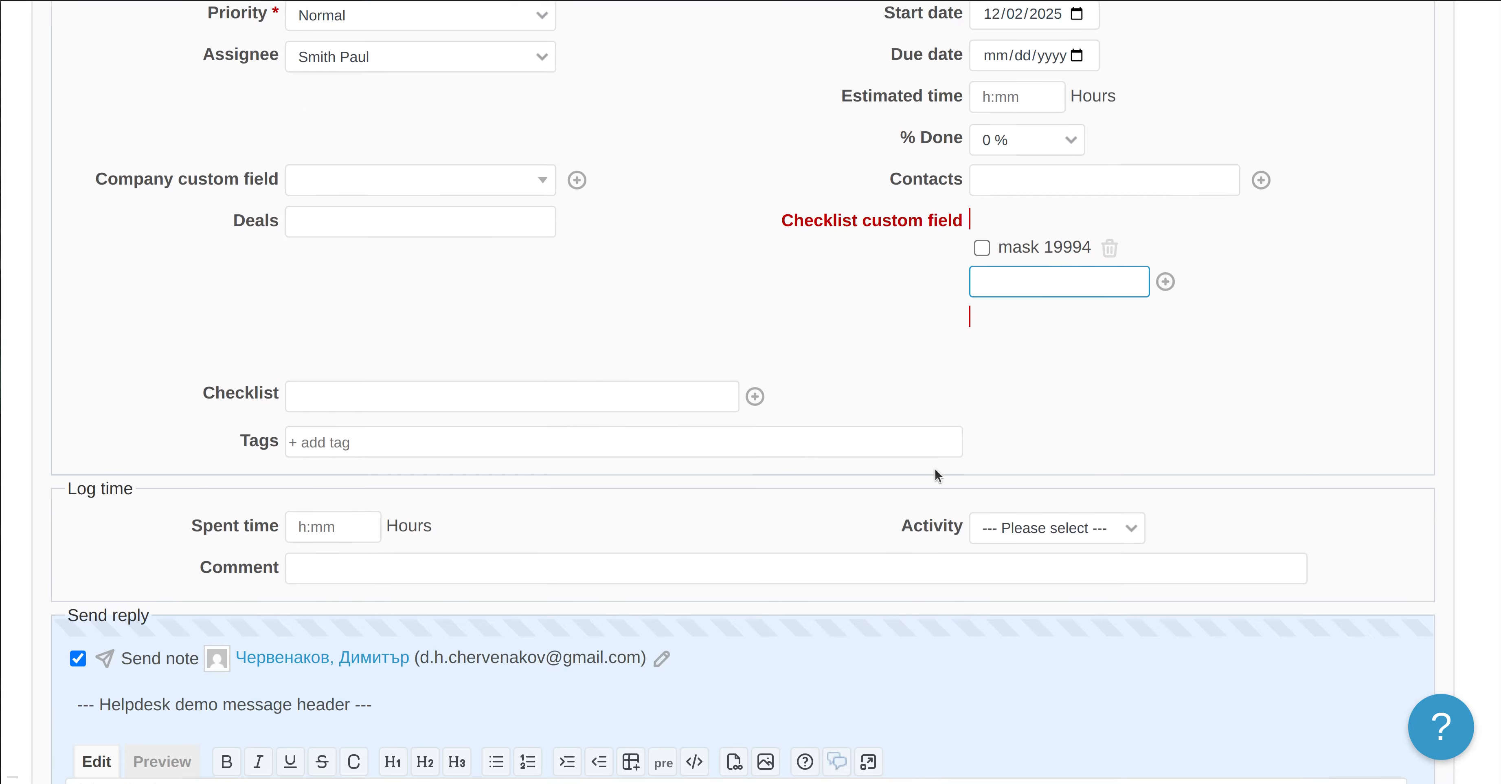
{"action": "scroll", "coordinate": [935, 469], "scroll_direction": "down", "scroll_amount": 10}
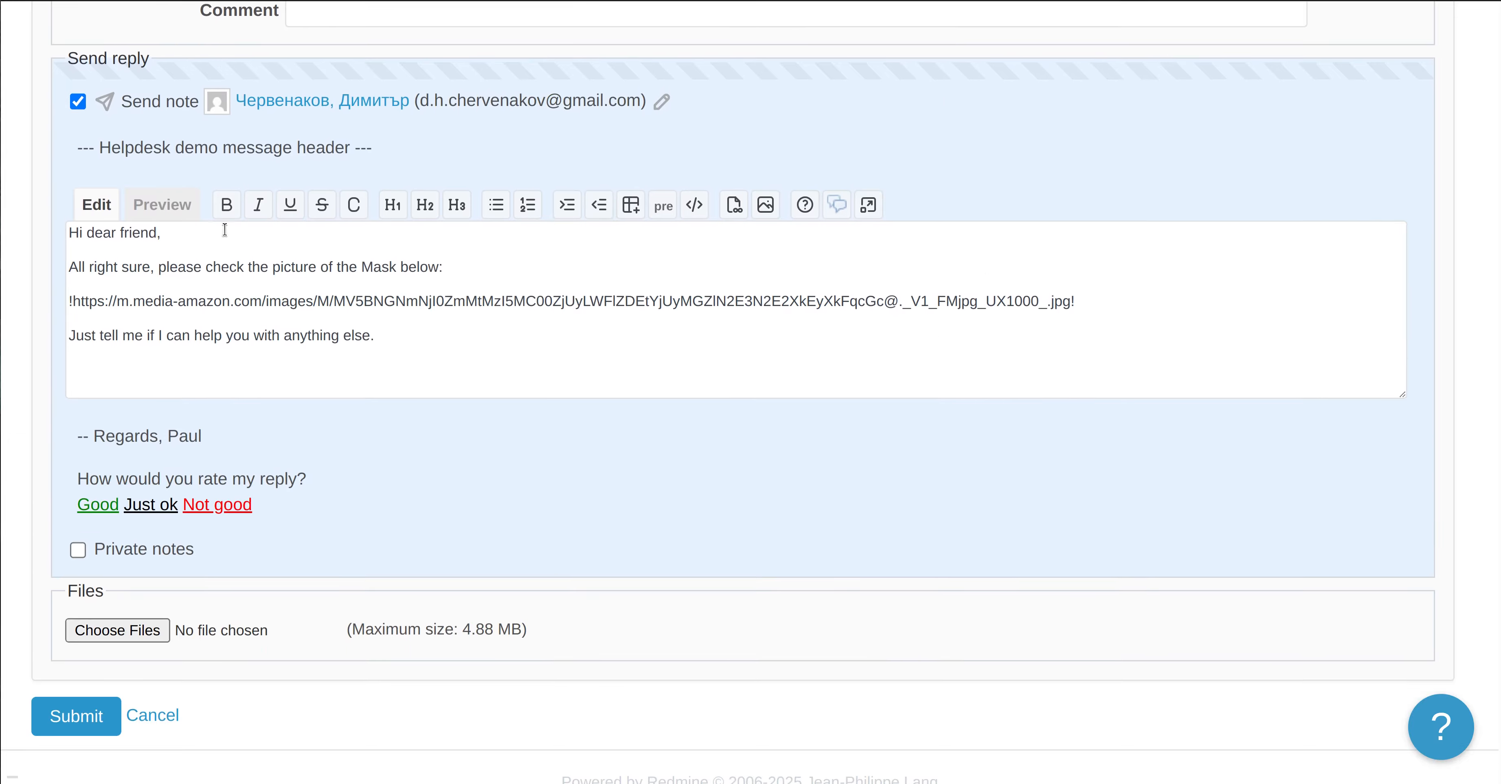
{"action": "left_click", "coordinate": [162, 204]}
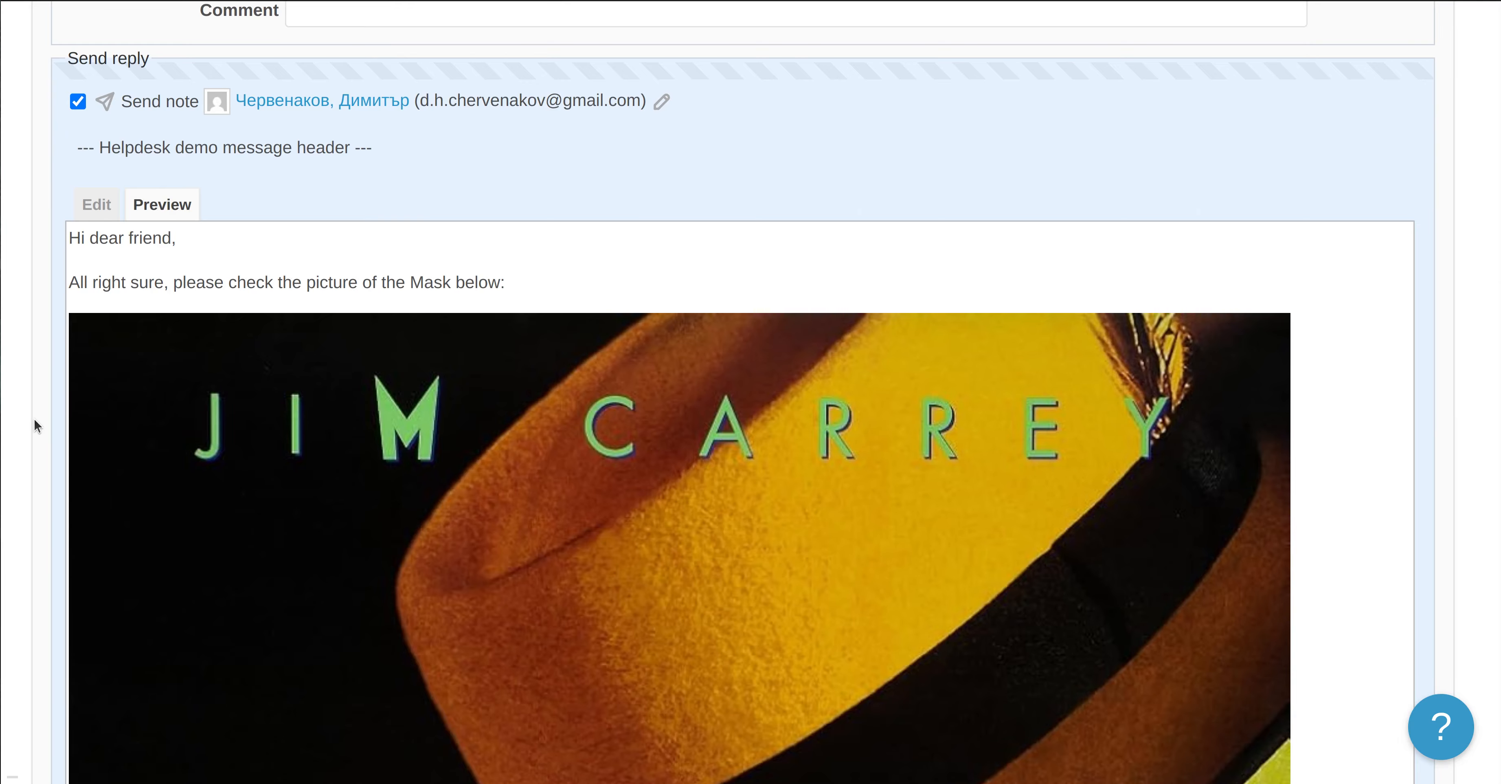
{"action": "scroll", "coordinate": [34, 417], "scroll_direction": "down", "scroll_amount": 20}
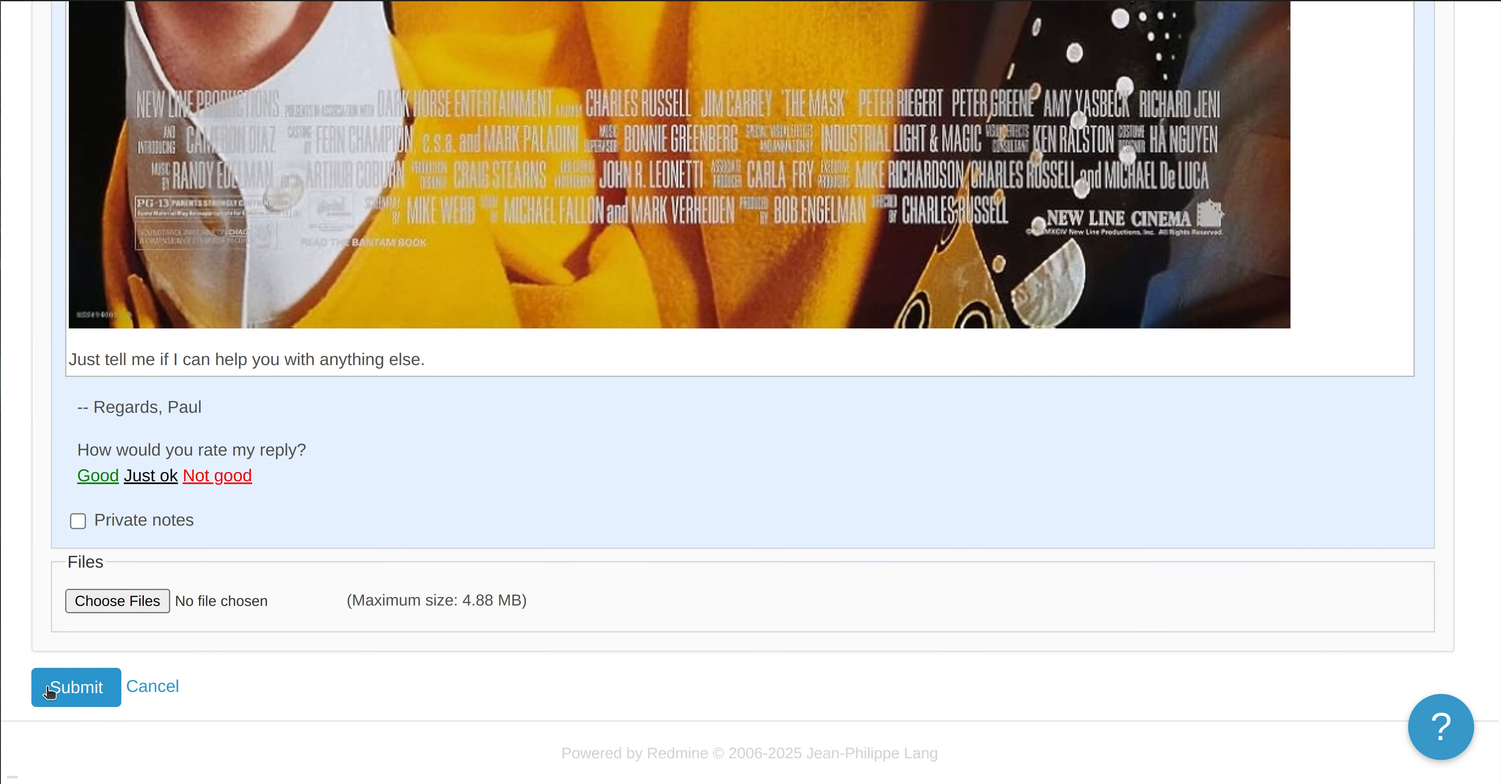
{"action": "left_click", "coordinate": [94, 693]}
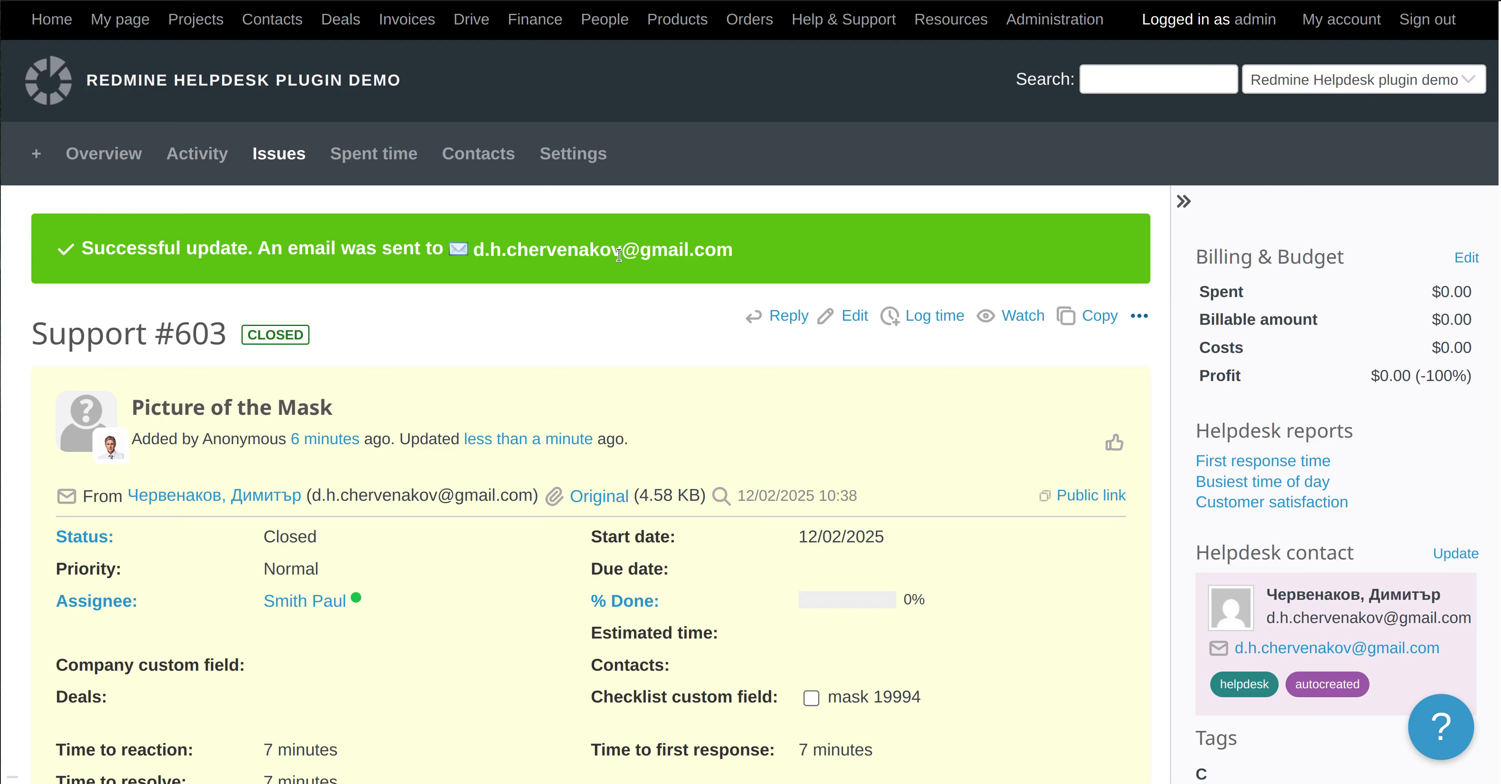
- Review the ticket's update notice and the sent reply in its notes, including the recorded field changes and embedded picture
{"action": "triple_click", "coordinate": [619, 255]}
{"action": "scroll", "coordinate": [537, 505], "scroll_direction": "down", "scroll_amount": 12}
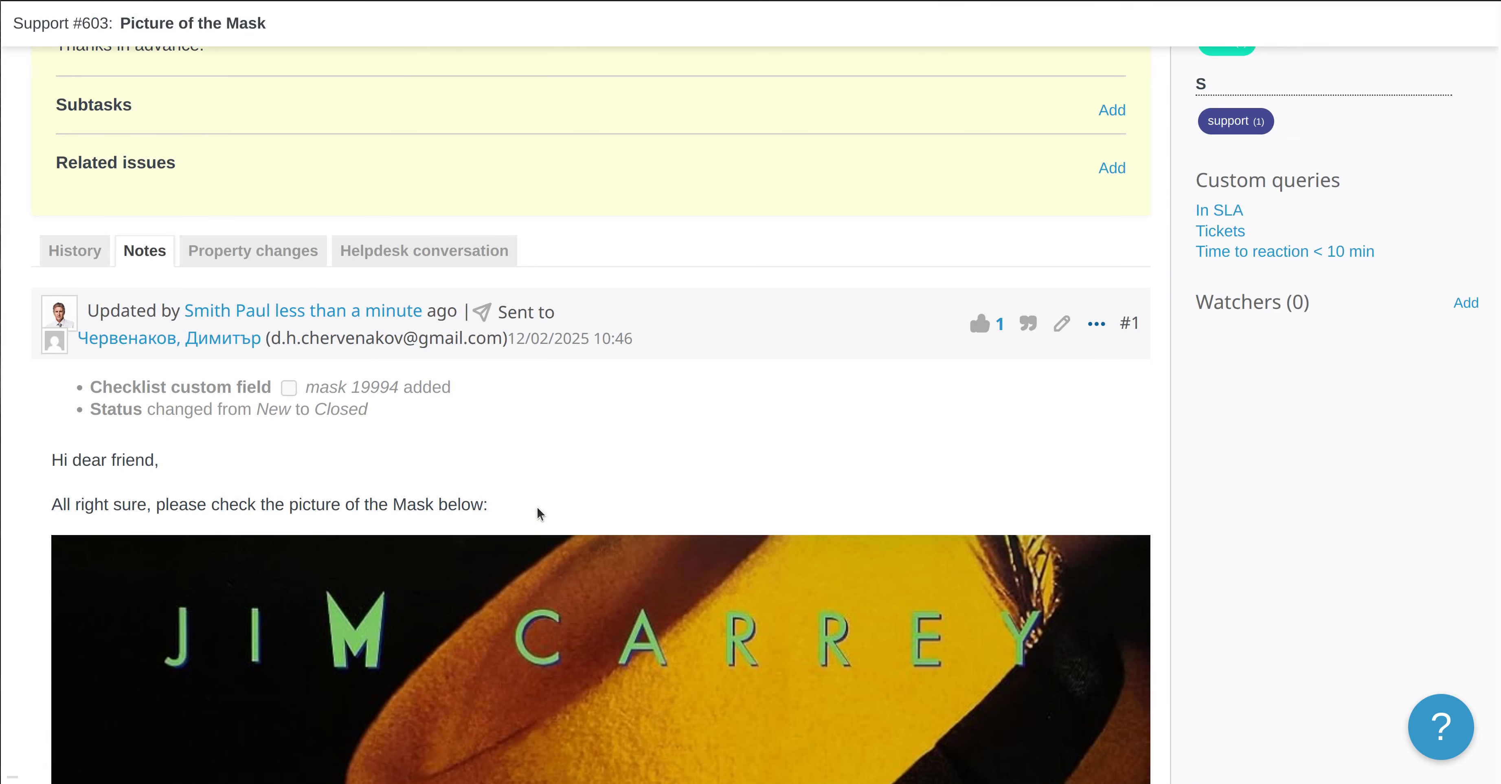
{"action": "scroll", "coordinate": [537, 506], "scroll_direction": "down", "scroll_amount": 1}
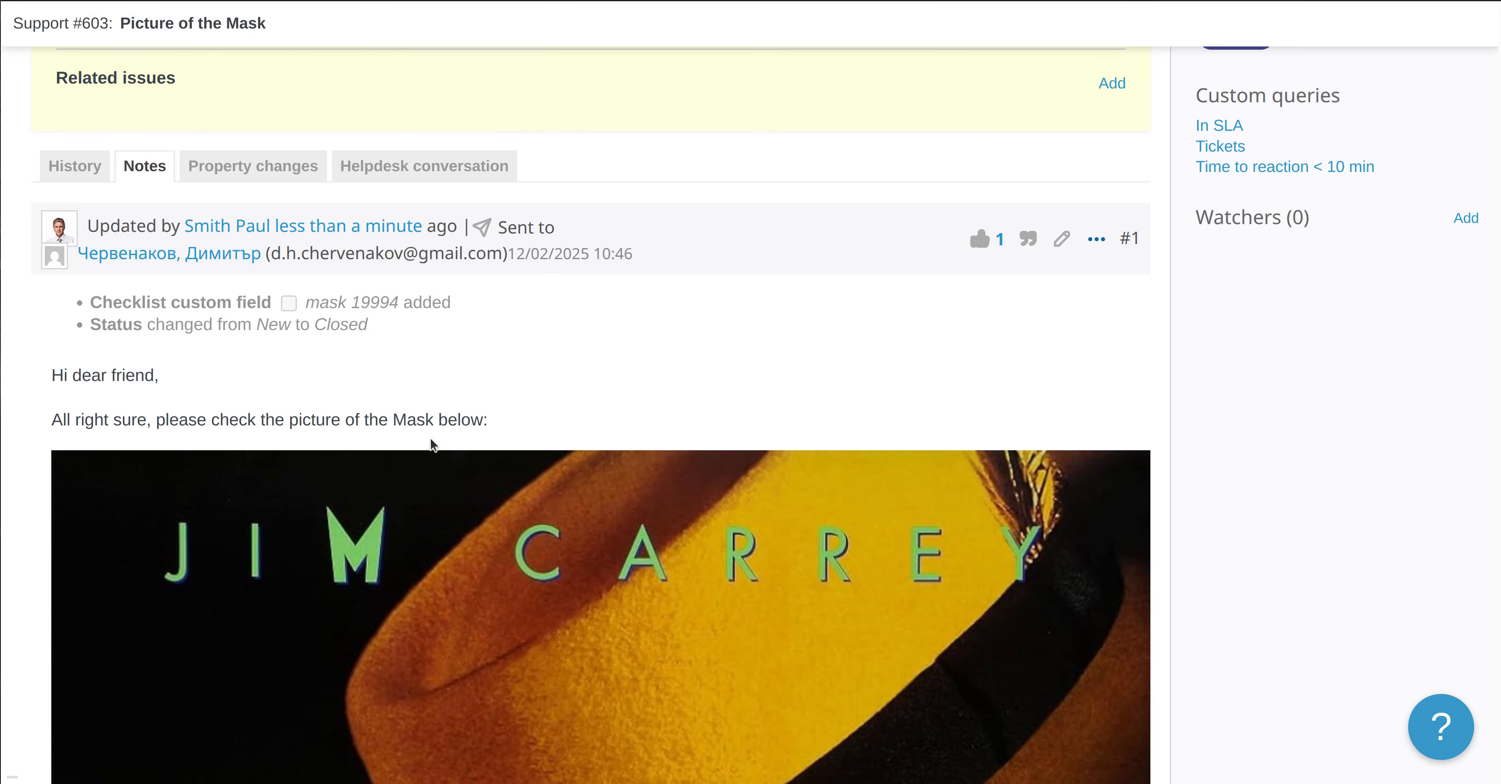
{"action": "scroll", "coordinate": [261, 389], "scroll_direction": "down", "scroll_amount": 1}
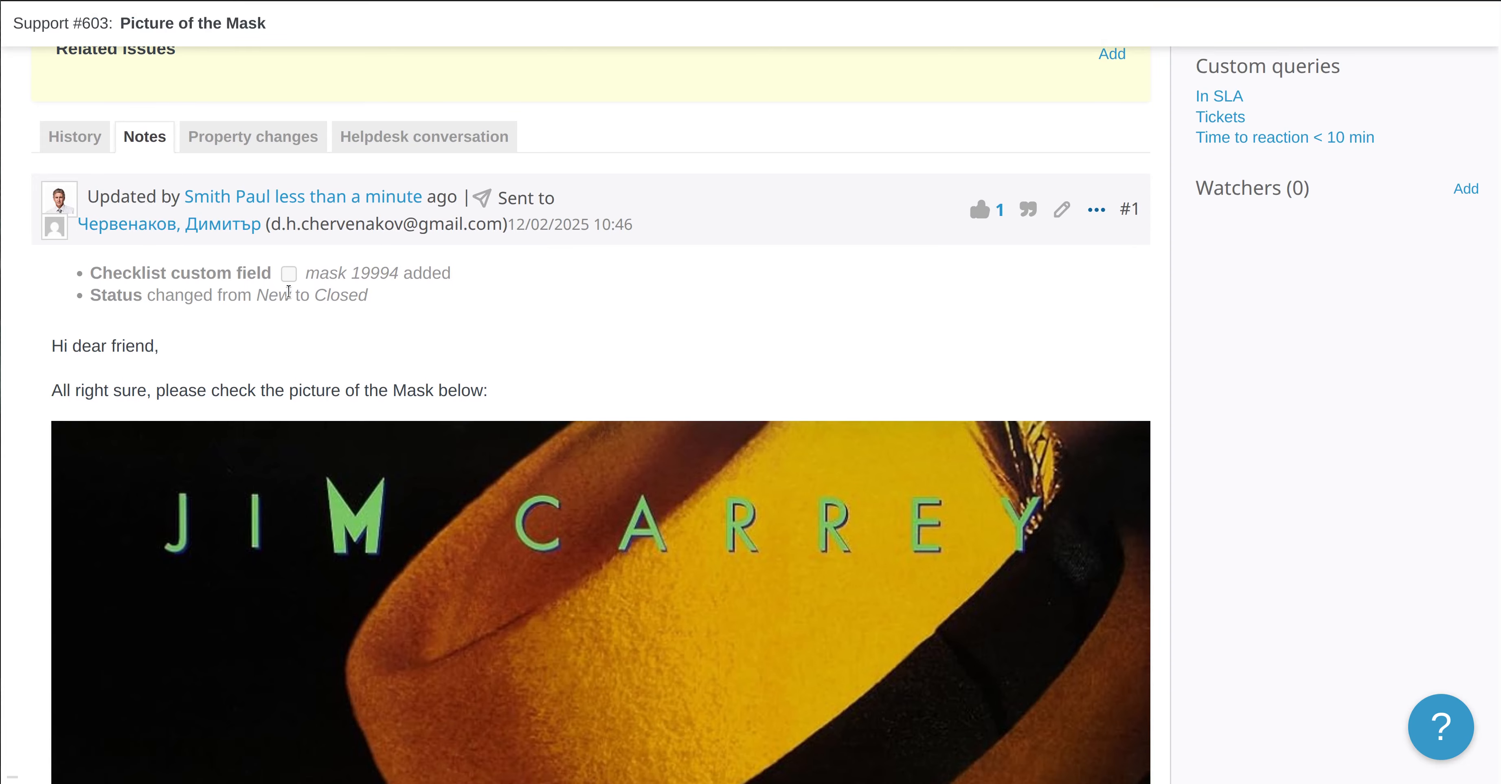
{"action": "scroll", "coordinate": [150, 441], "scroll_direction": "down", "scroll_amount": 1}
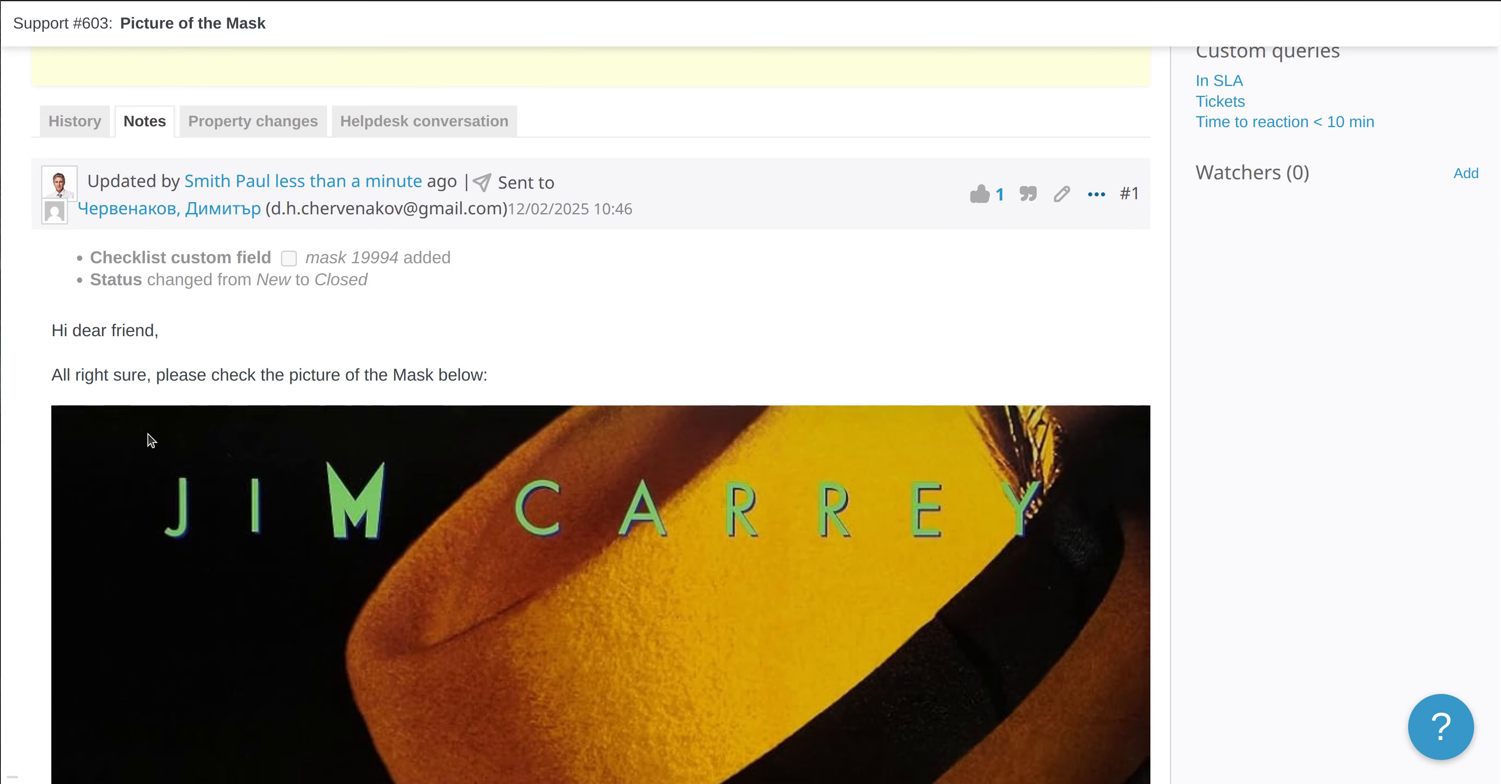
- Check the sent note's embedded poster down to the closing line
{"action": "scroll", "coordinate": [157, 423], "scroll_direction": "down", "scroll_amount": 1}
{"action": "scroll", "coordinate": [228, 520], "scroll_direction": "down", "scroll_amount": 15}
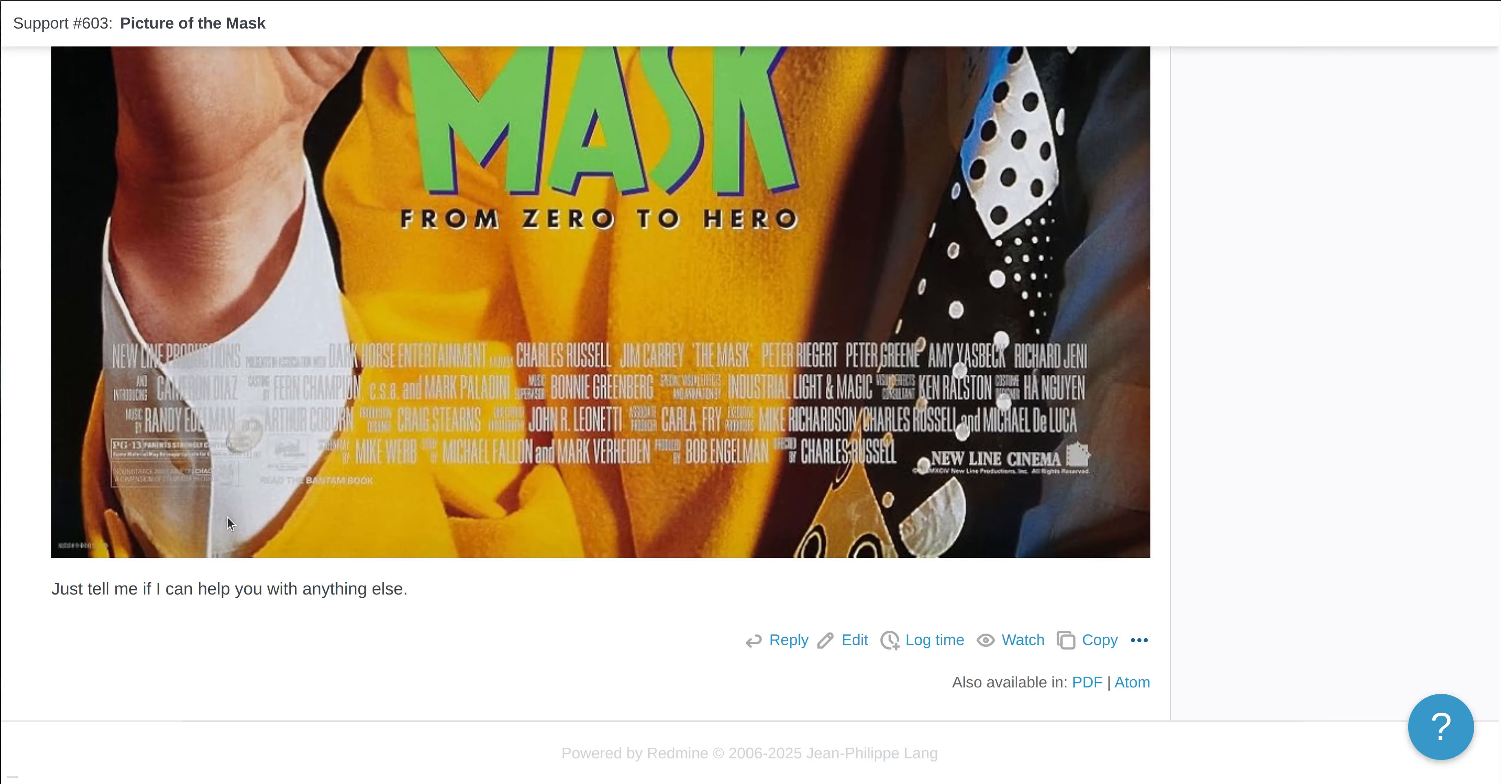
{"action": "scroll", "coordinate": [227, 517], "scroll_direction": "up", "scroll_amount": 15}
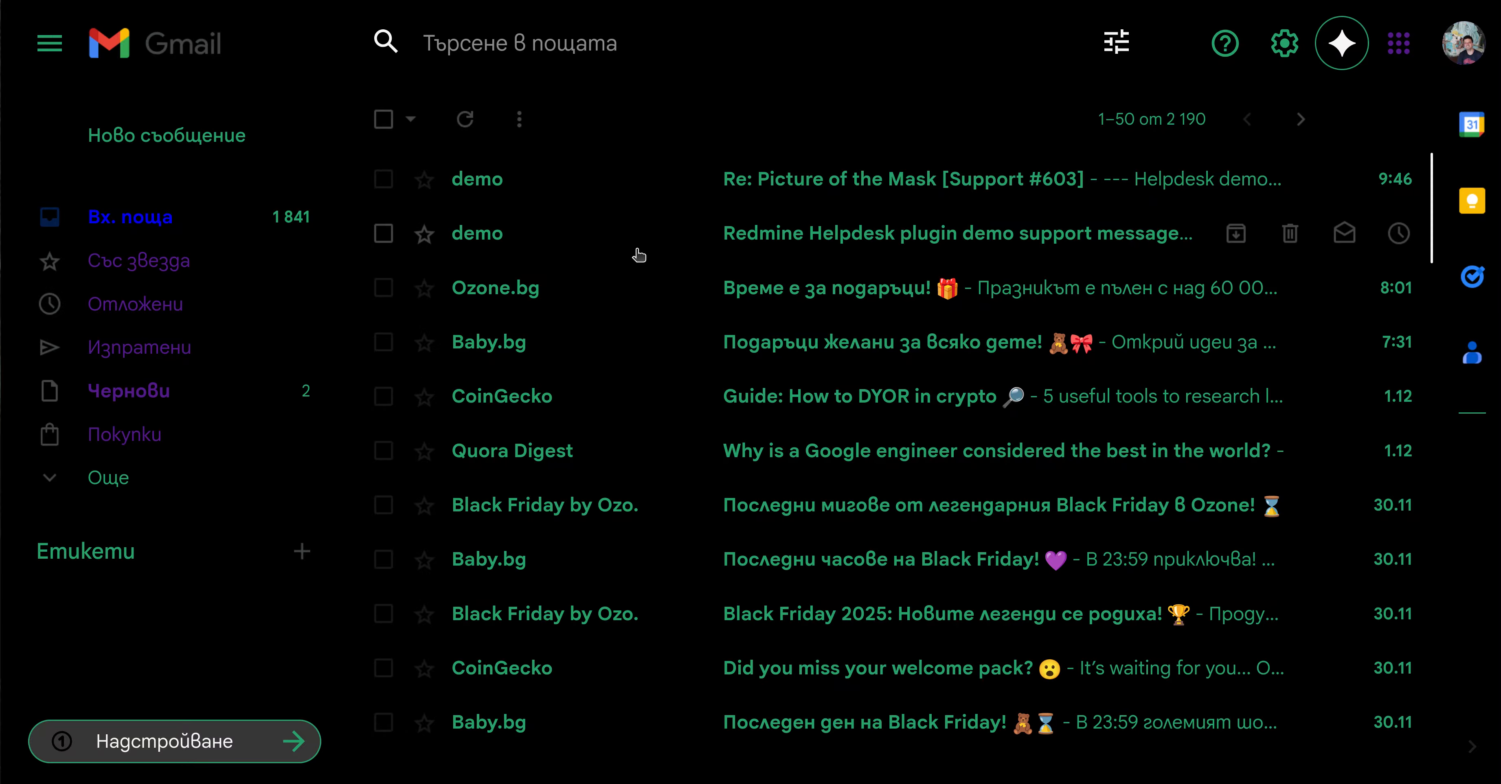
- In Gmail, open the received email "Re: Picture of the Mask" and examine its header, embedded poster, signature and rating links
{"action": "left_click", "coordinate": [876, 184]}
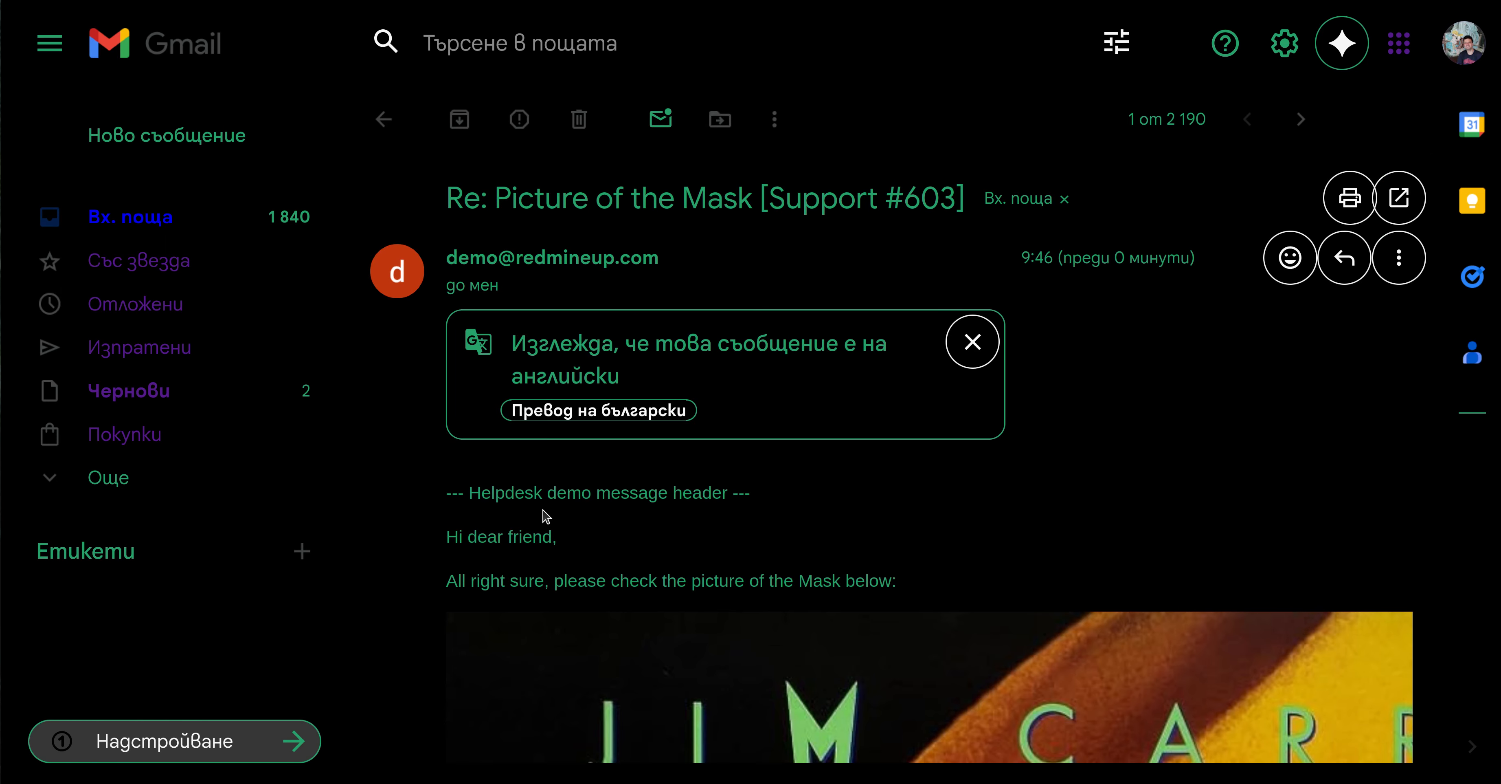
{"action": "scroll", "coordinate": [546, 516], "scroll_direction": "down", "scroll_amount": 3}
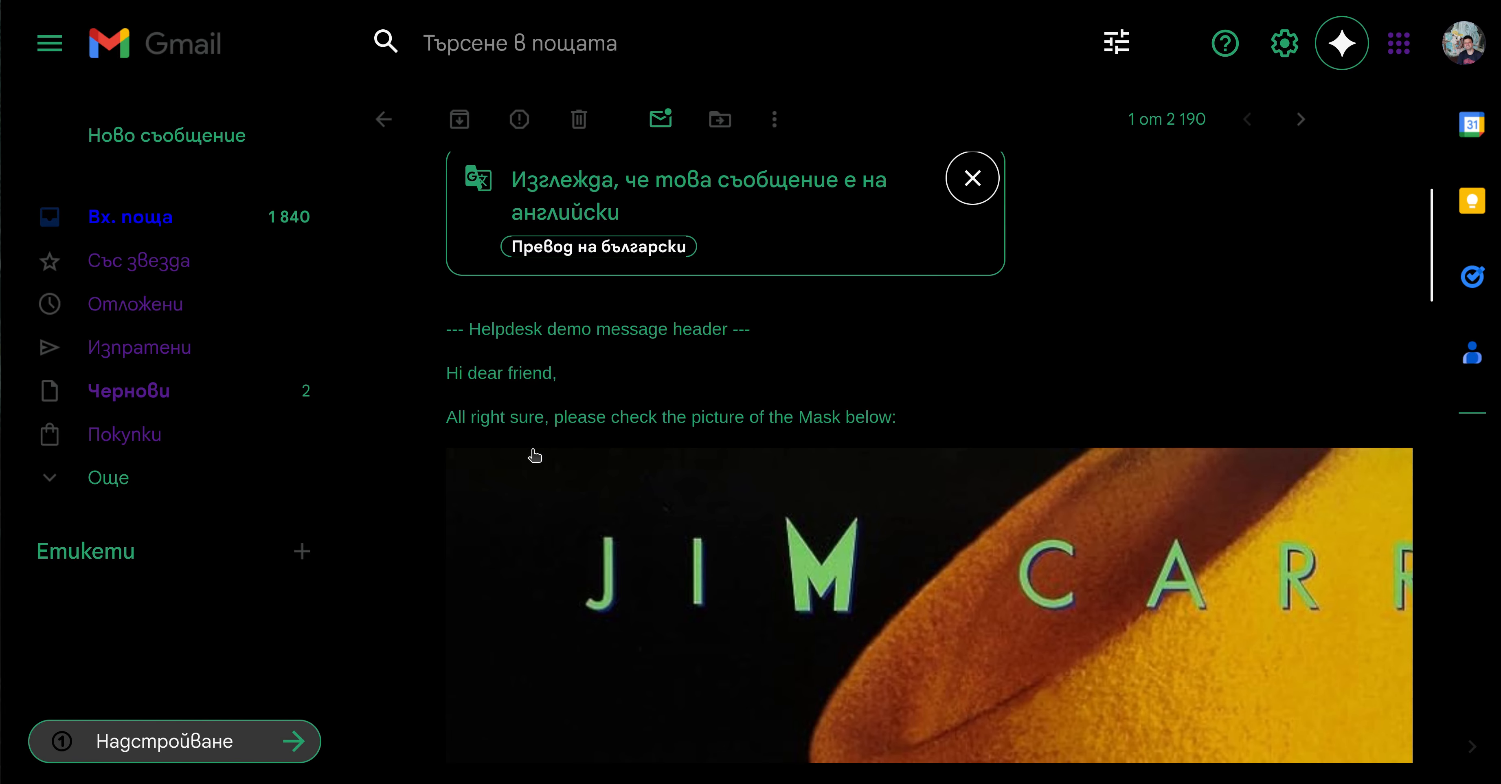
{"action": "scroll", "coordinate": [532, 455], "scroll_direction": "down", "scroll_amount": 10}
{"action": "scroll", "coordinate": [888, 581], "scroll_direction": "down", "scroll_amount": 10}
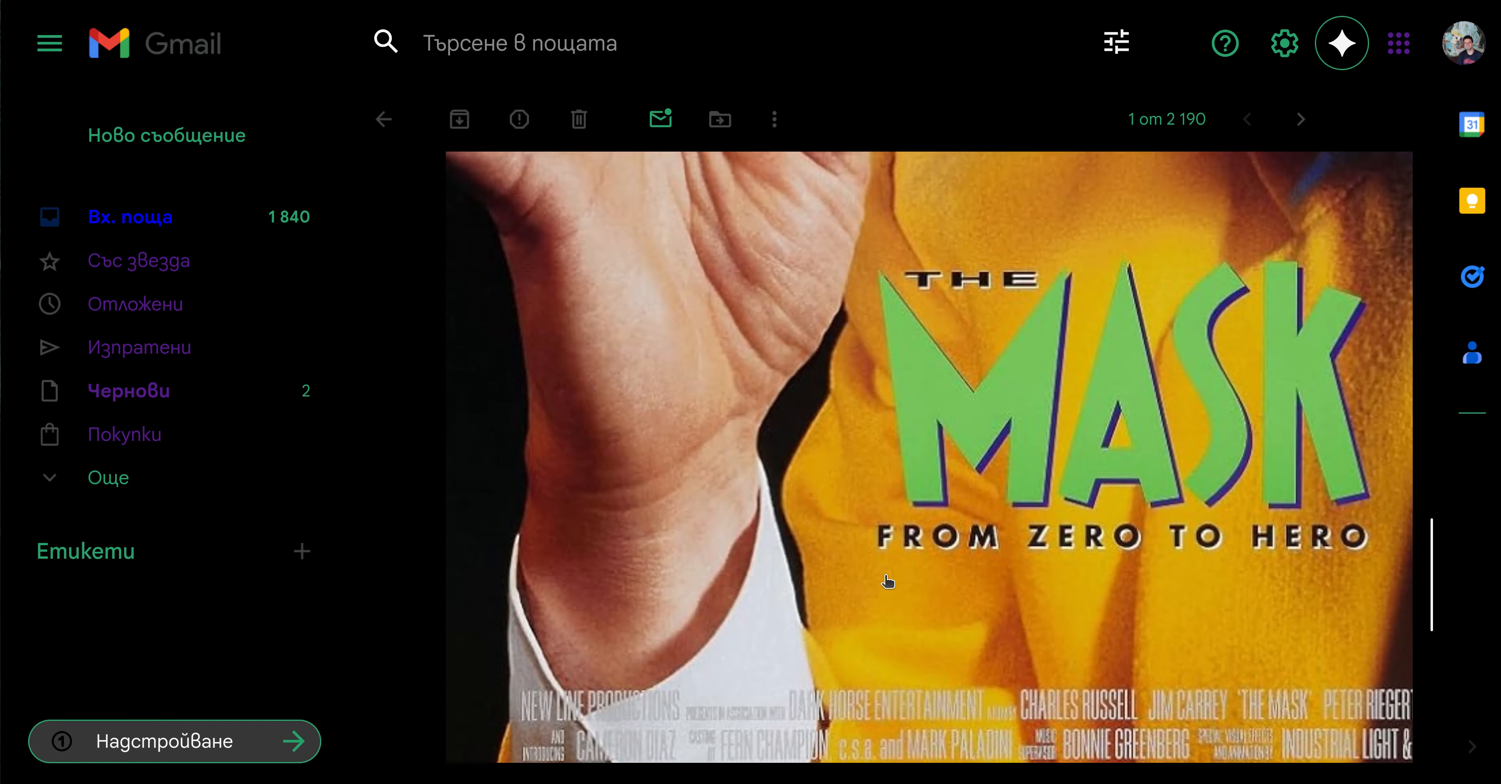
{"action": "scroll", "coordinate": [887, 581], "scroll_direction": "up", "scroll_amount": 10}
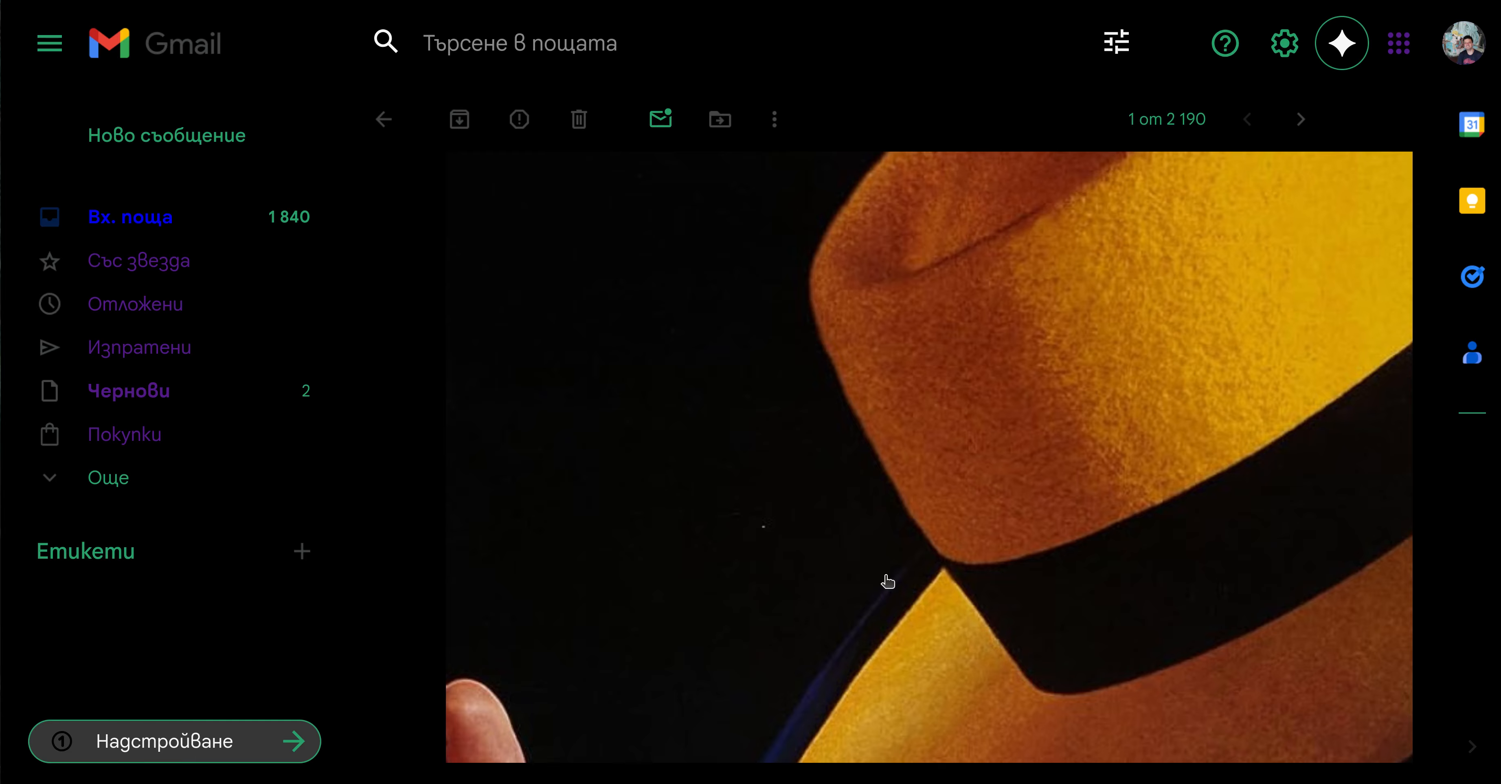
{"action": "scroll", "coordinate": [888, 581], "scroll_direction": "down", "scroll_amount": 5}
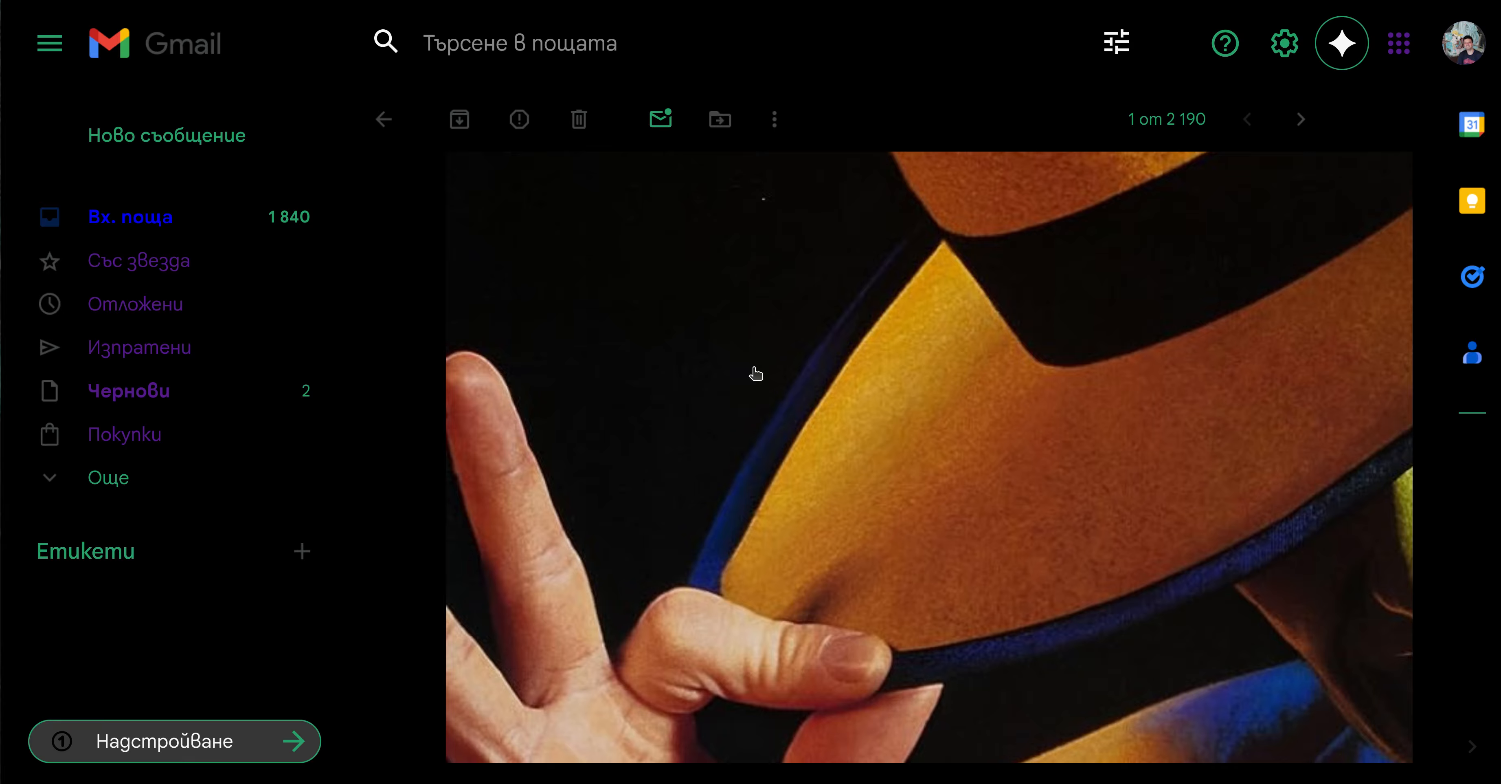
{"action": "scroll", "coordinate": [673, 354], "scroll_direction": "up", "scroll_amount": 5}
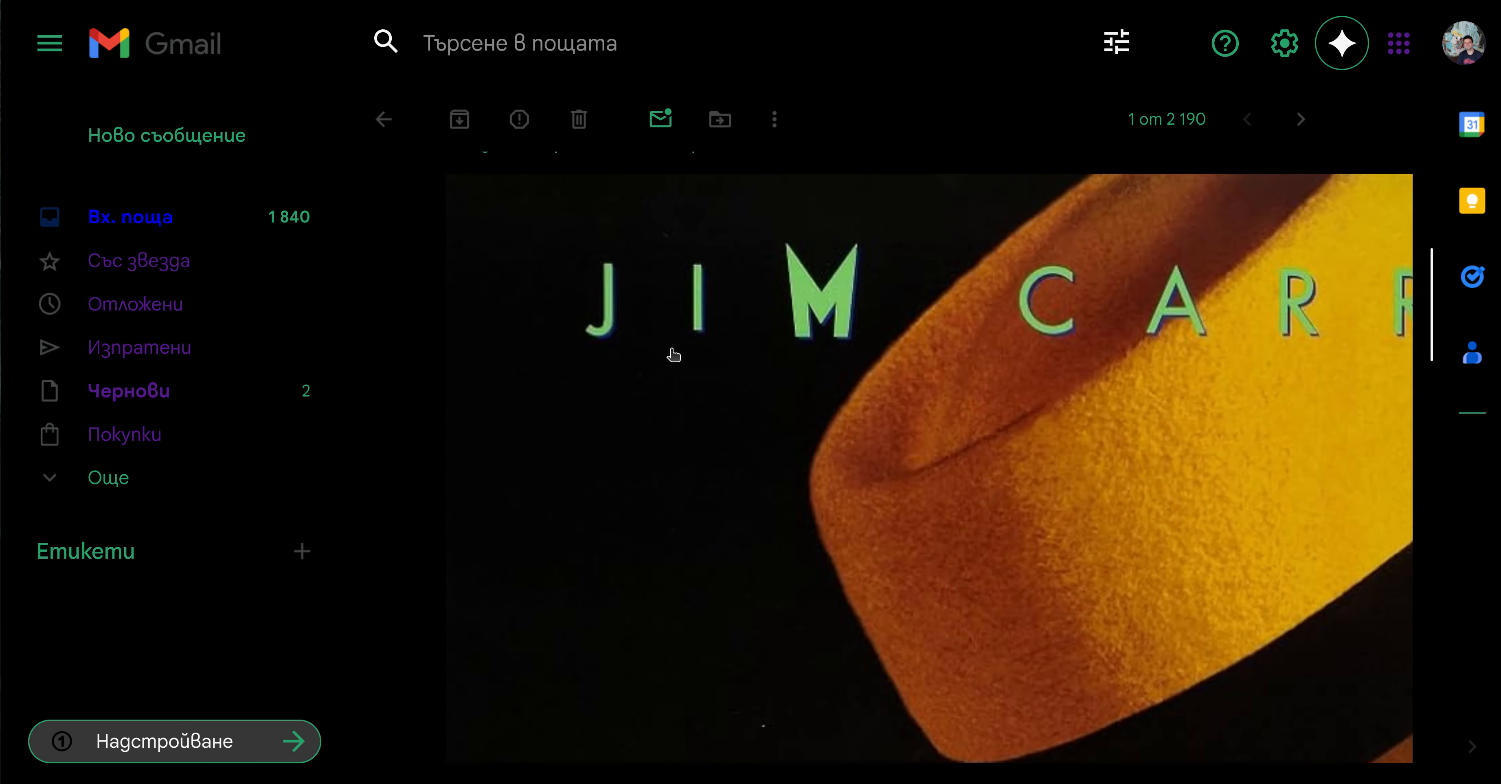
{"action": "scroll", "coordinate": [673, 354], "scroll_direction": "up", "scroll_amount": 5}
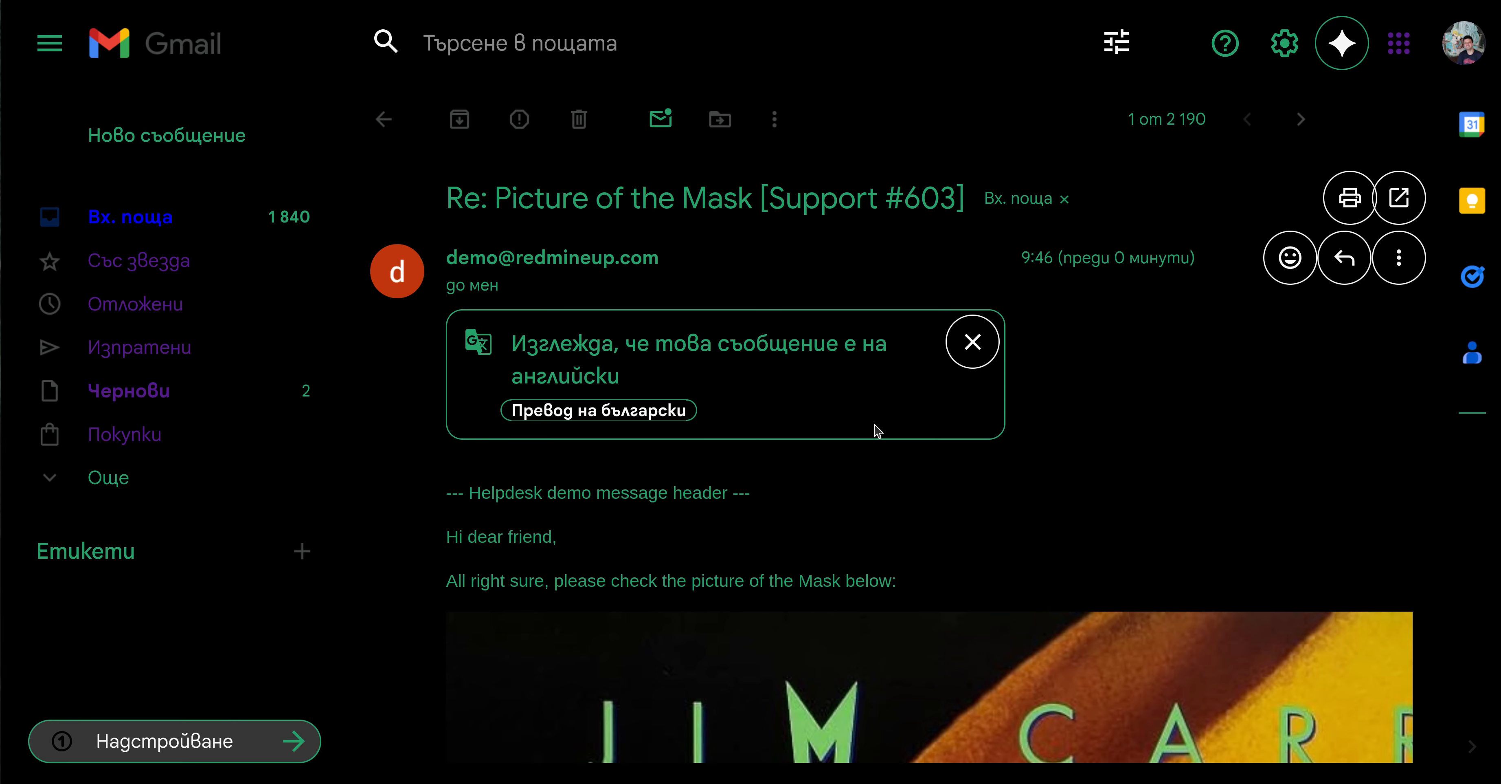
{"action": "scroll", "coordinate": [871, 519], "scroll_direction": "down", "scroll_amount": 6}
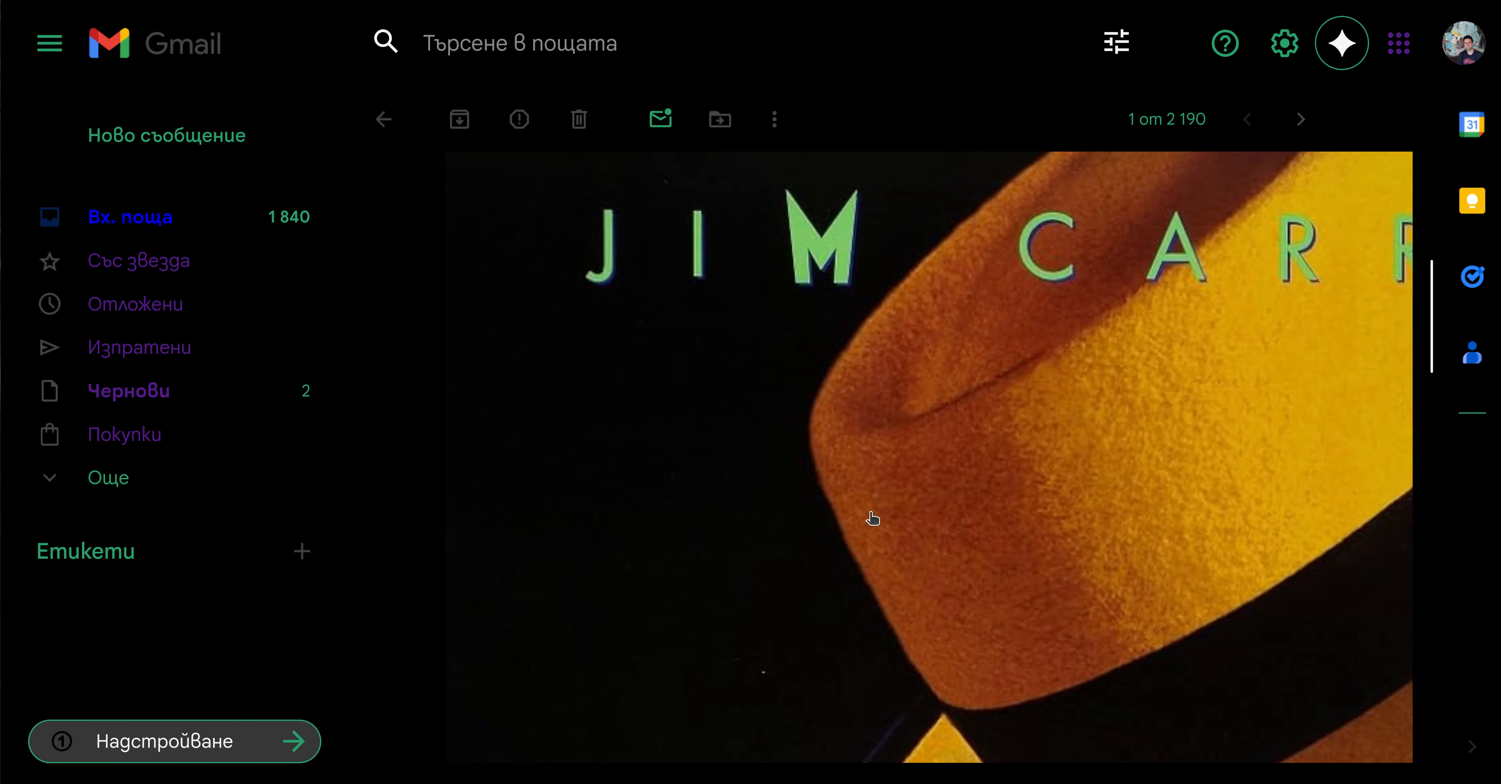
{"action": "scroll", "coordinate": [872, 518], "scroll_direction": "down", "scroll_amount": 5}
{"action": "scroll", "coordinate": [873, 517], "scroll_direction": "up", "scroll_amount": 10}
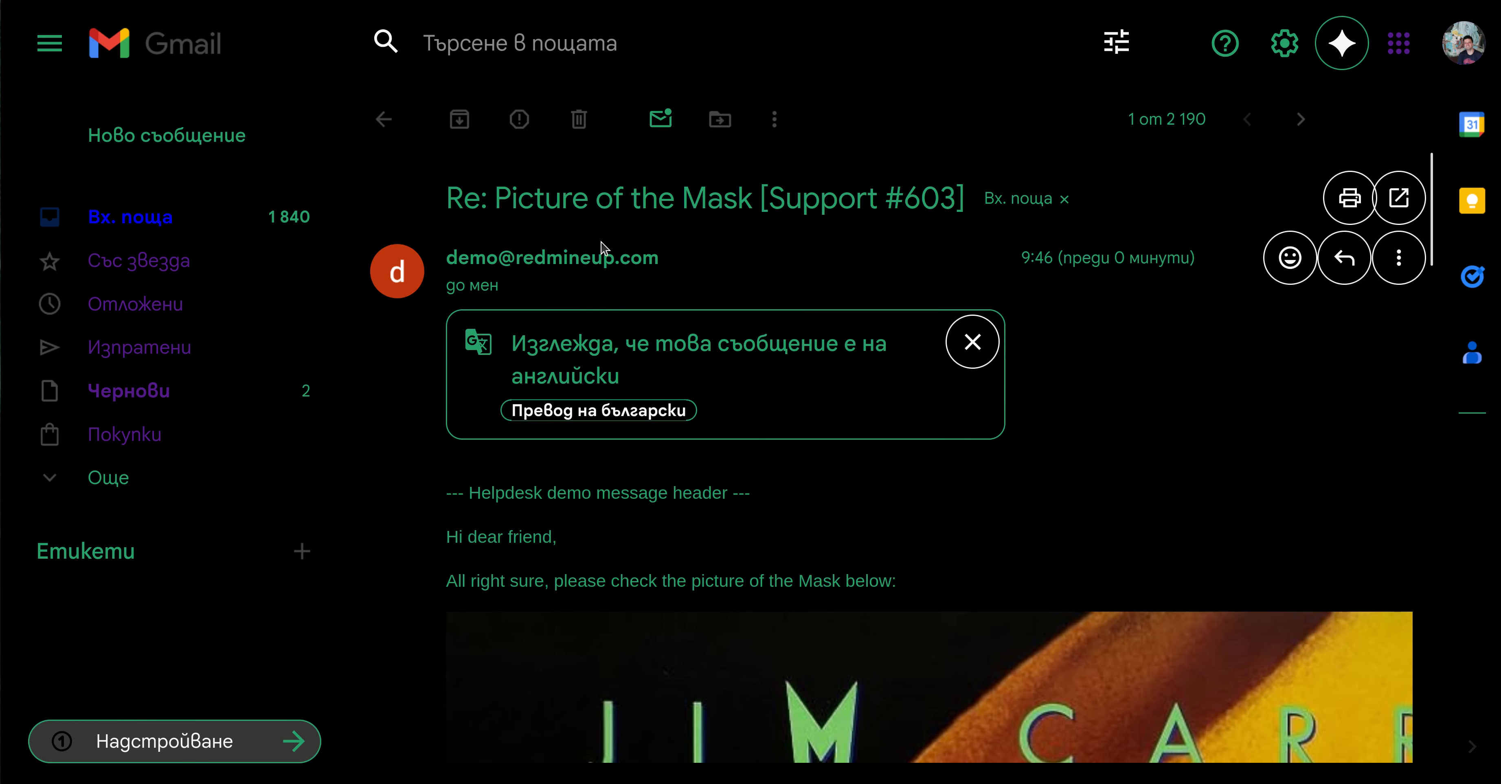
{"action": "scroll", "coordinate": [618, 417], "scroll_direction": "down", "scroll_amount": 12}
{"action": "scroll", "coordinate": [618, 418], "scroll_direction": "down", "scroll_amount": 10}
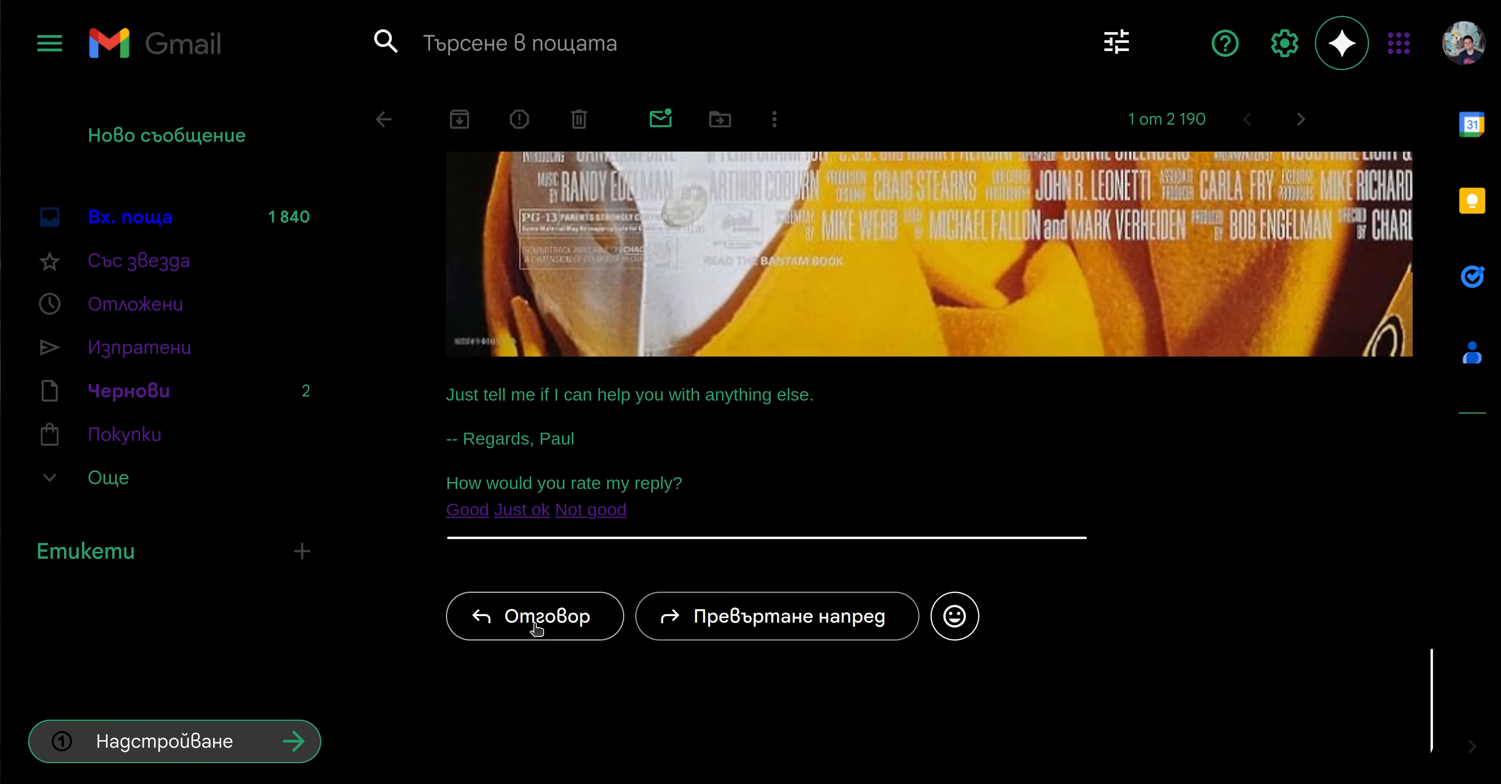
- Start a reply to the Helpdesk email with the line "Thanks guys." followed by a blank line
{"action": "left_click", "coordinate": [541, 638]}
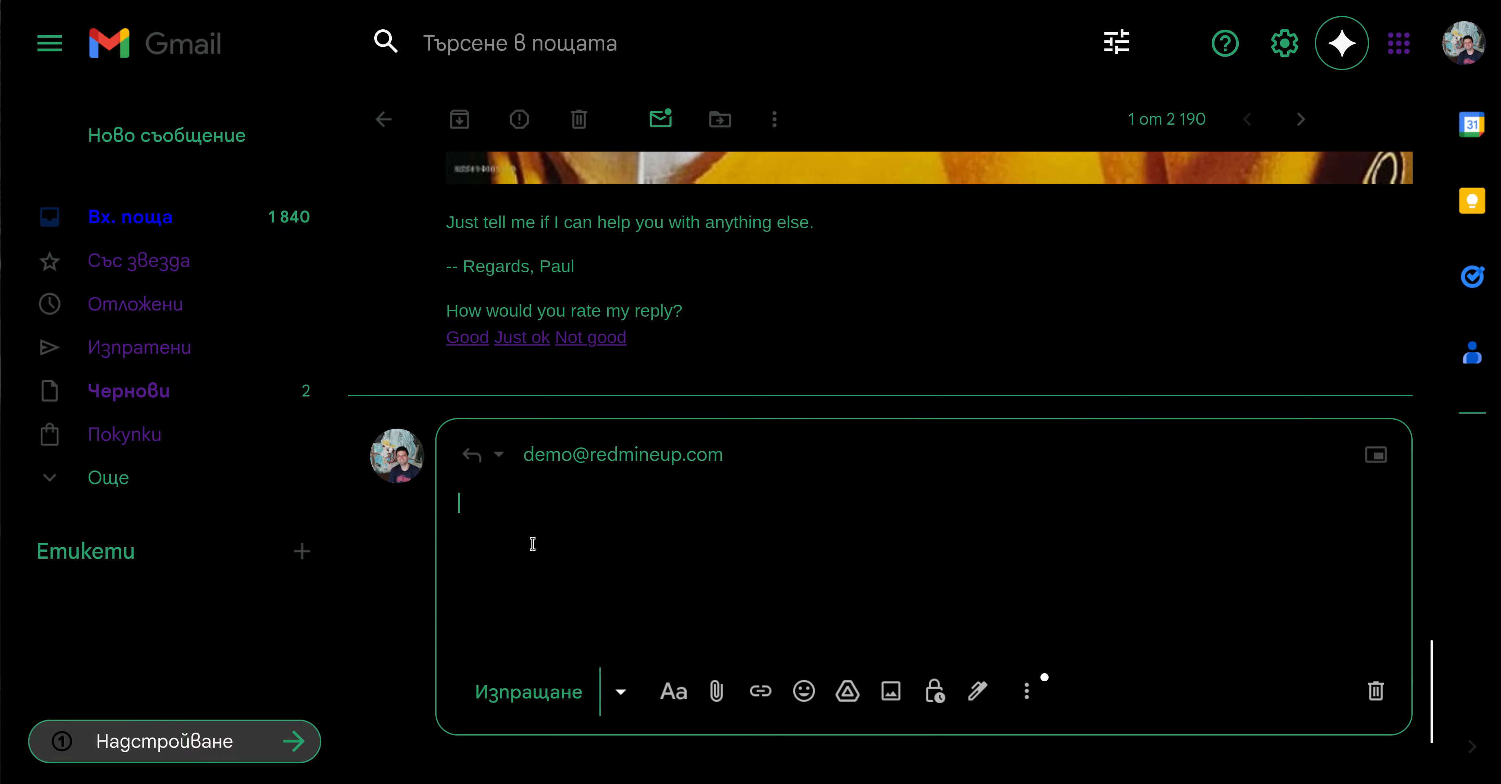
{"action": "type", "text": "Thanks guys."}
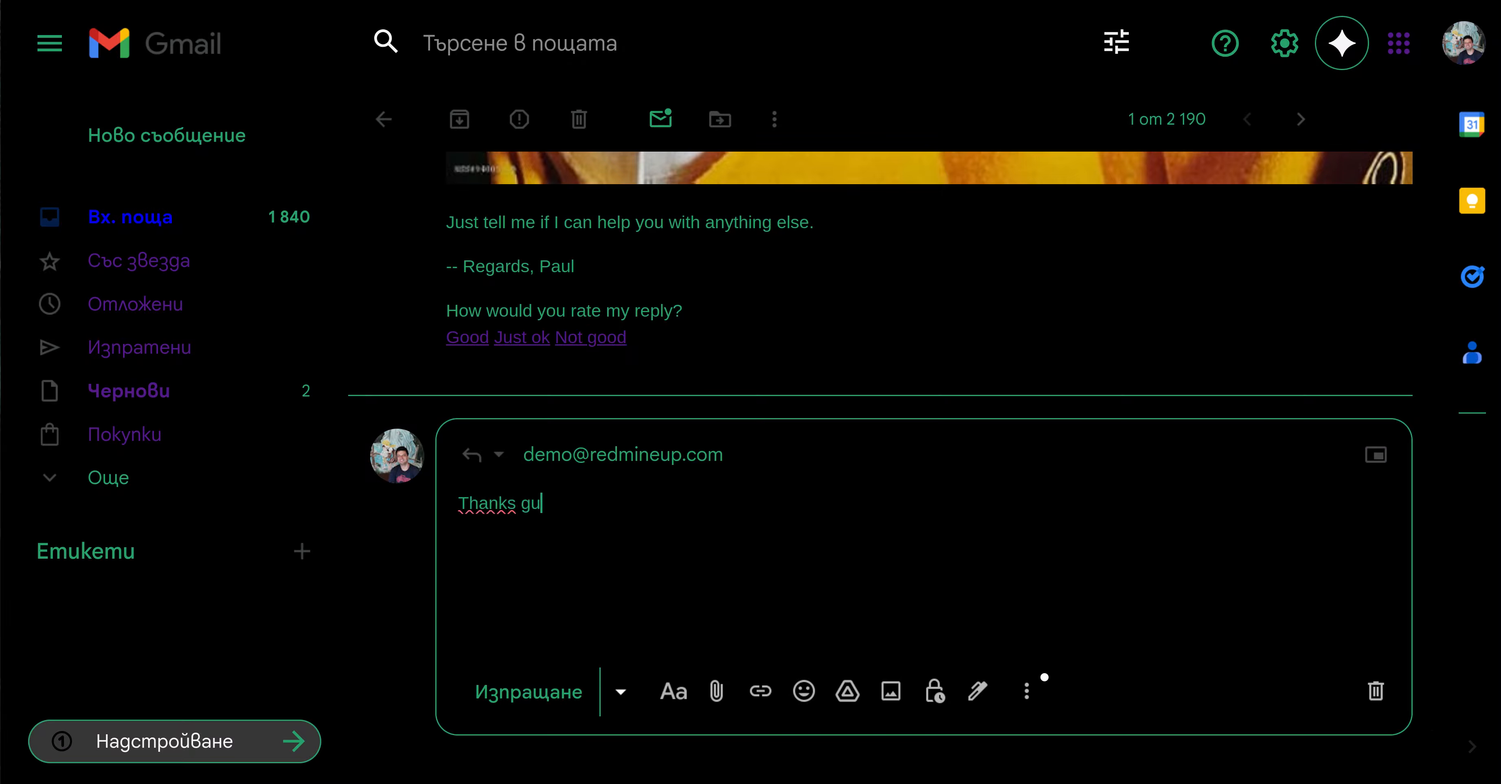
{"action": "key", "text": "Return"}
{"action": "key", "text": "Return"}
- Add the question "But may I ask you to send one more picture please?" and send the reply
{"action": "type", "text": "But may I ask you to se"}
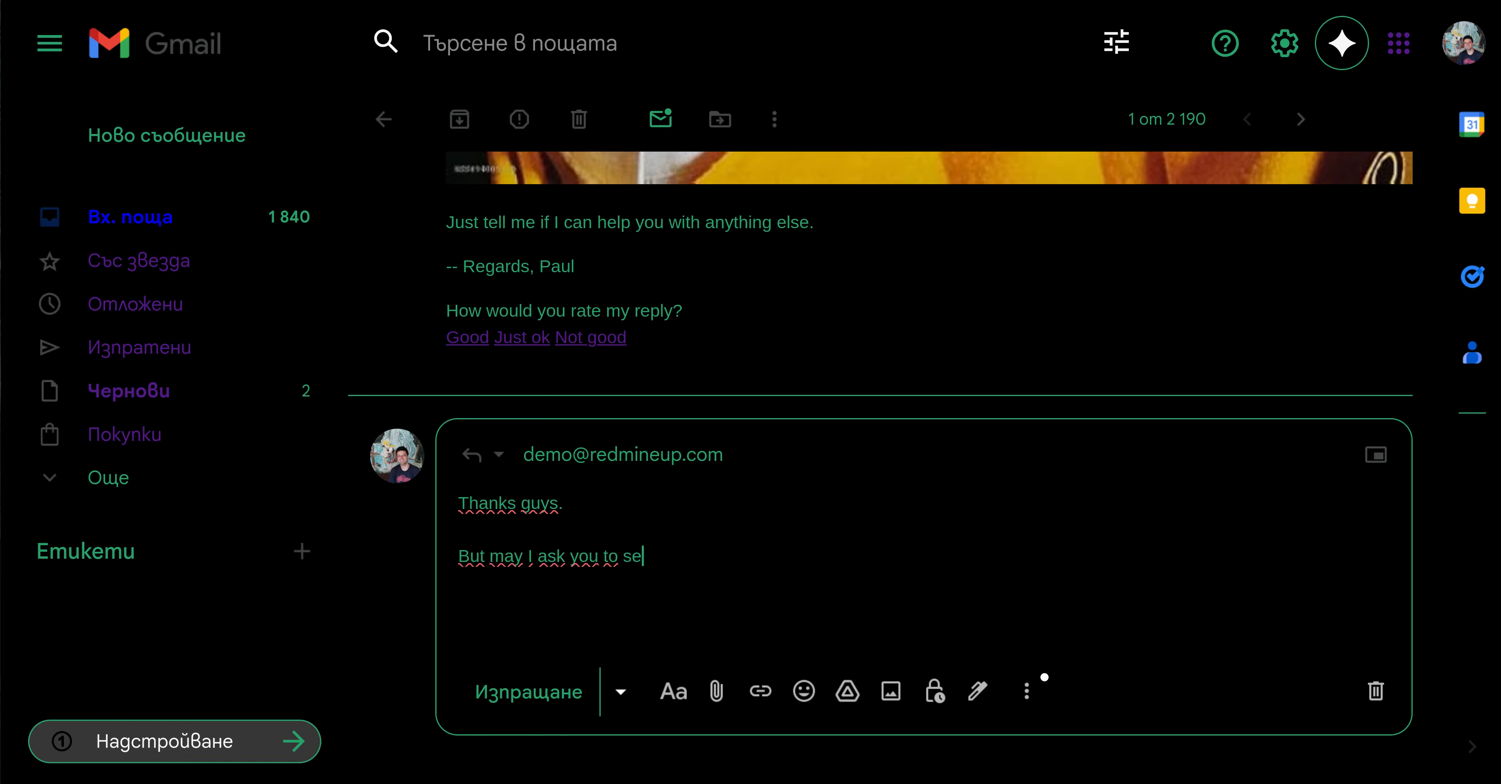
{"action": "type", "text": "nd onre mo"}
{"action": "key", "text": "BackSpace"}
{"action": "key", "text": "BackSpace"}
{"action": "key", "text": "BackSpace"}
{"action": "key", "text": "BackSpace"}
{"action": "key", "text": "BackSpace"}
{"action": "type", "text": "e more picture please?"}
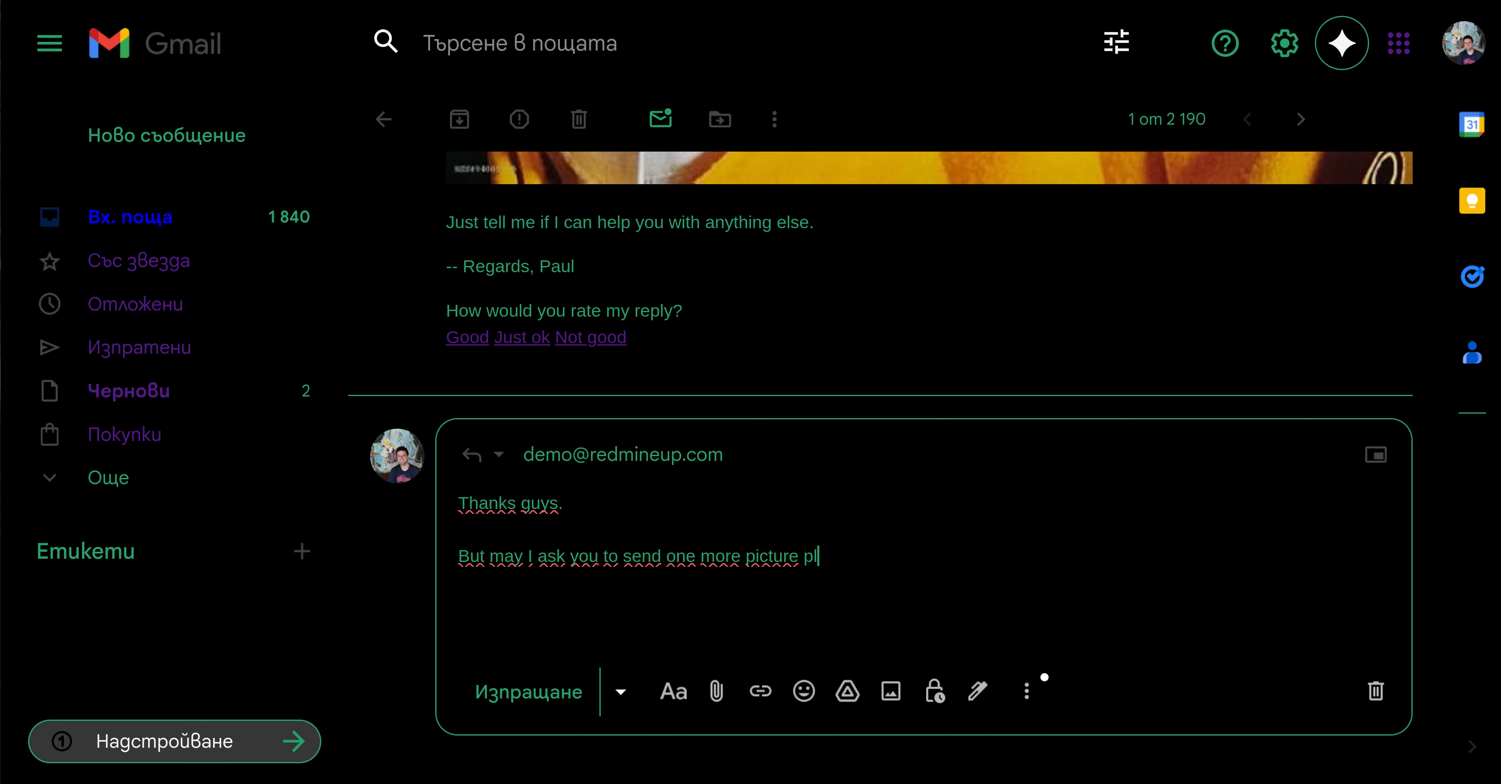
{"action": "key", "text": "Return"}
{"action": "key", "text": "Return"}
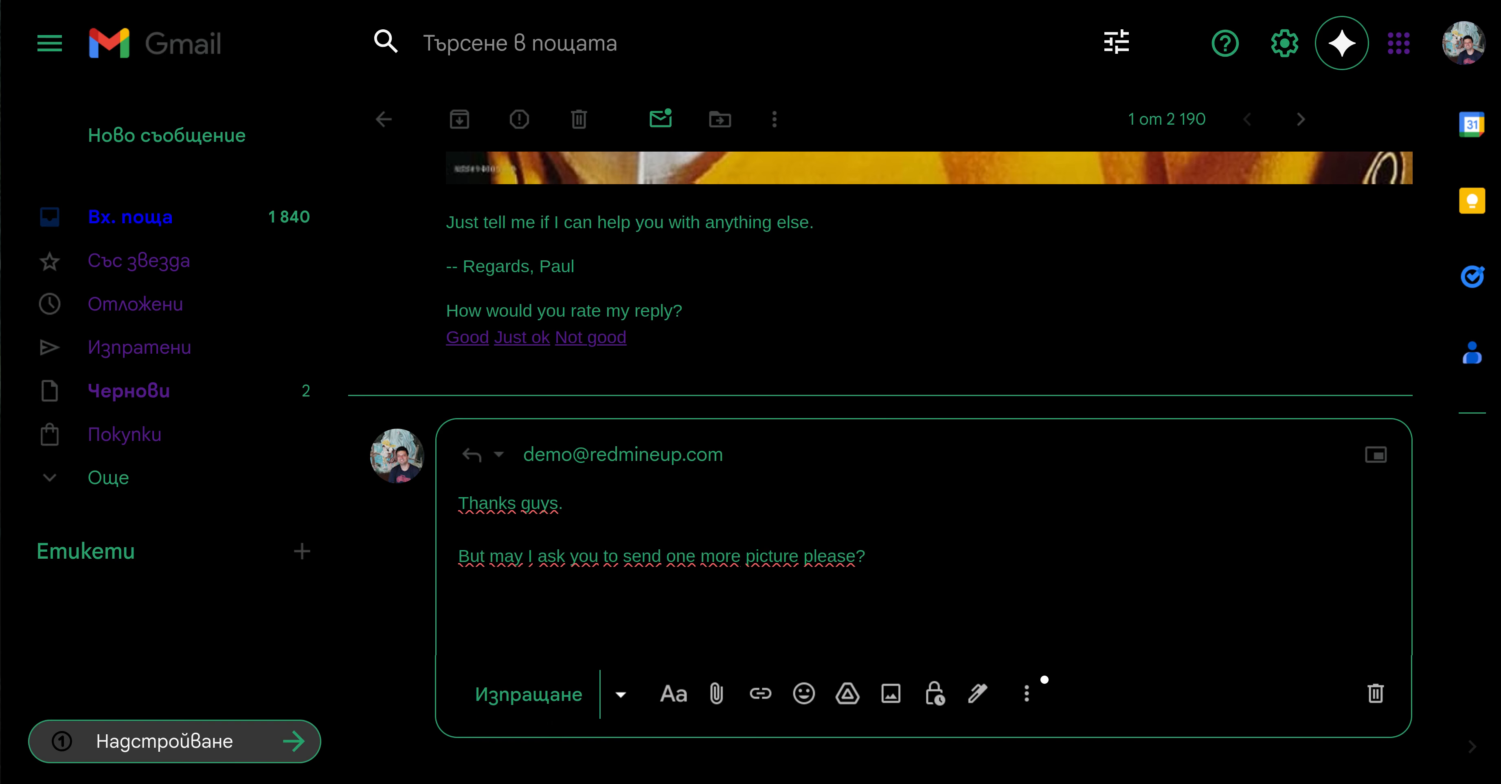
{"action": "left_click", "coordinate": [528, 694]}
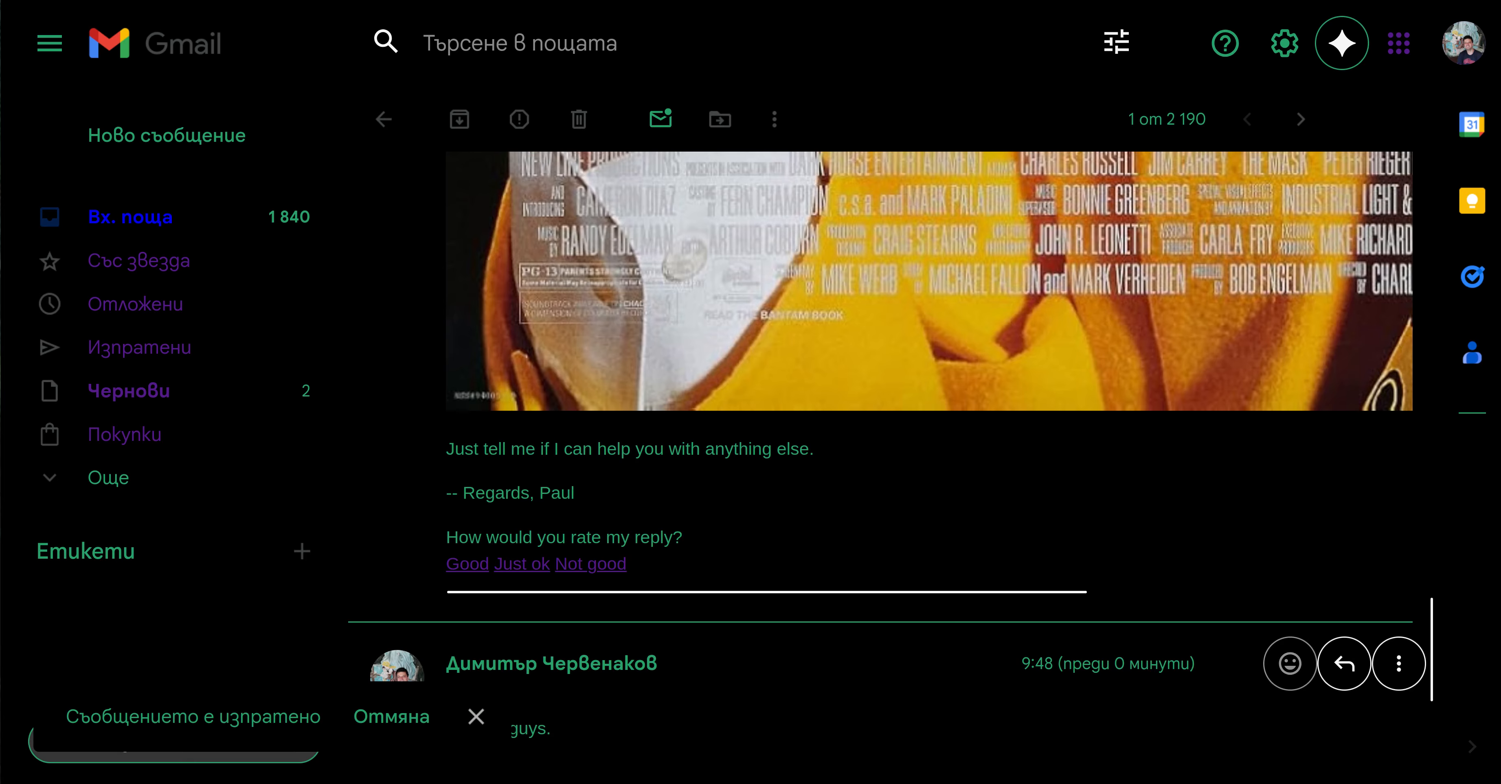
- Switch back to the "Picture of the Mask" ticket in Redmine and return to its original request
{"action": "left_click", "coordinate": [194, 224]}
{"action": "left_click", "coordinate": [460, 0]}
{"action": "key", "text": "ctrl+Tab"}
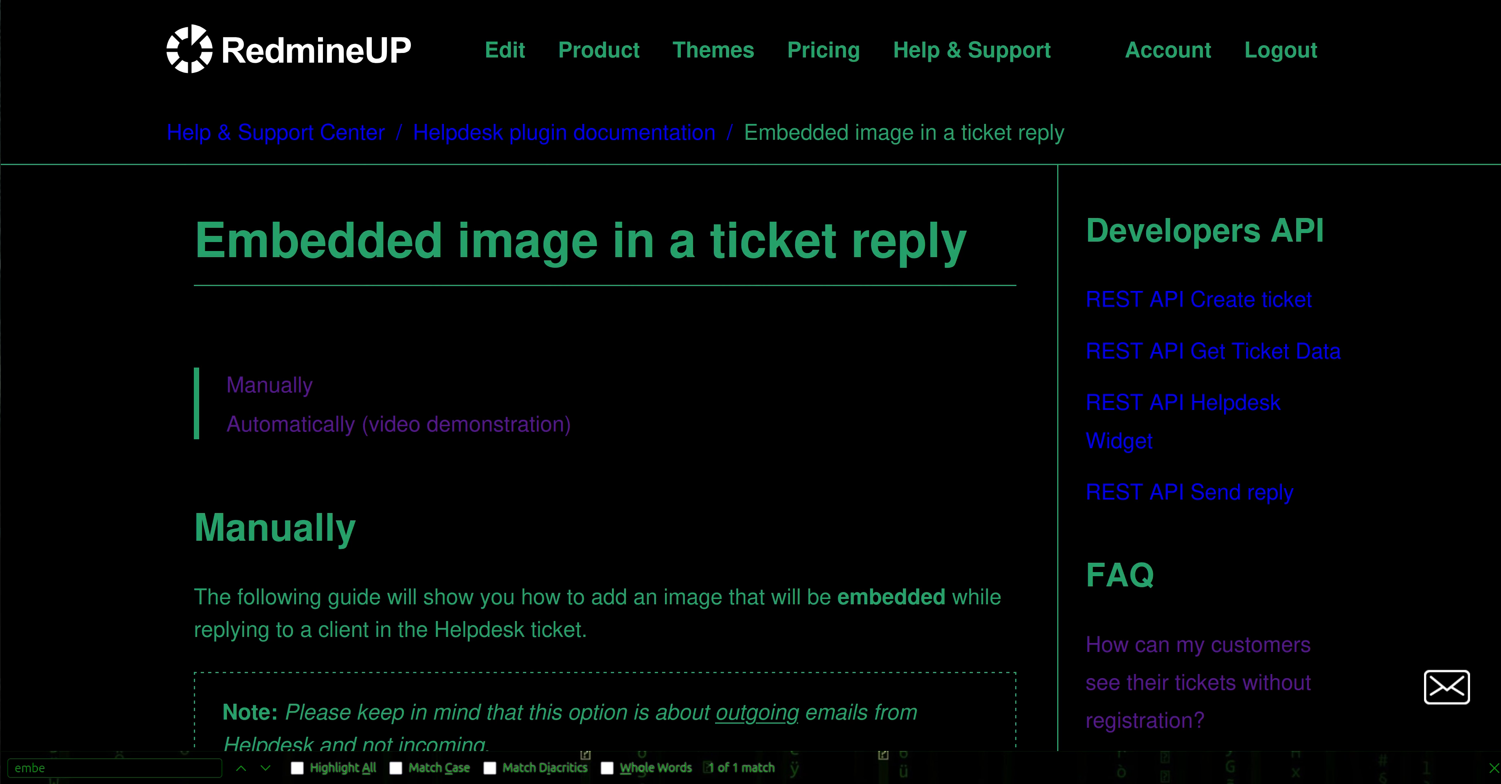
{"action": "key", "text": "ctrl+Tab"}
{"action": "key", "text": "ctrl+Tab"}
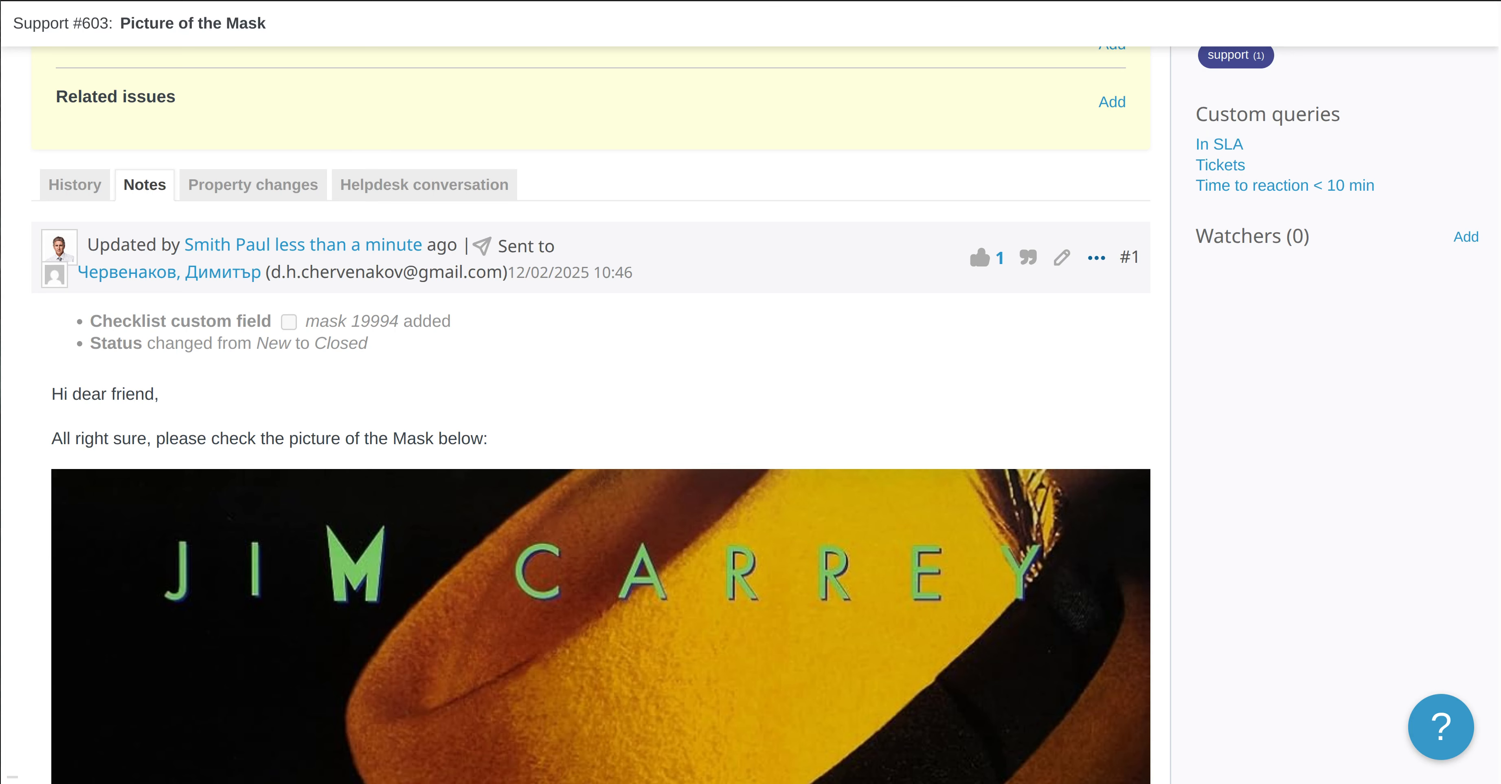
{"action": "scroll", "coordinate": [764, 207], "scroll_direction": "up", "scroll_amount": 15}
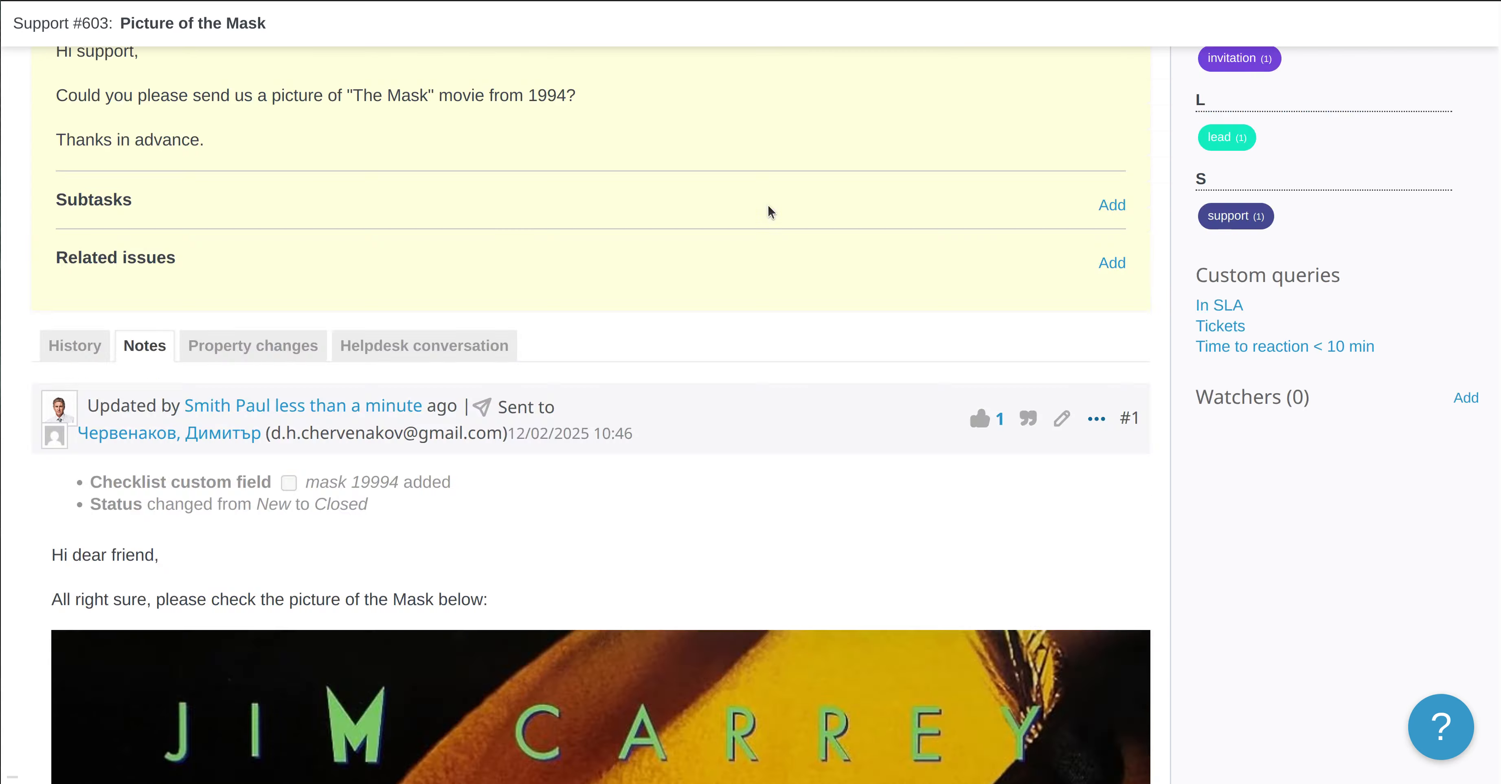
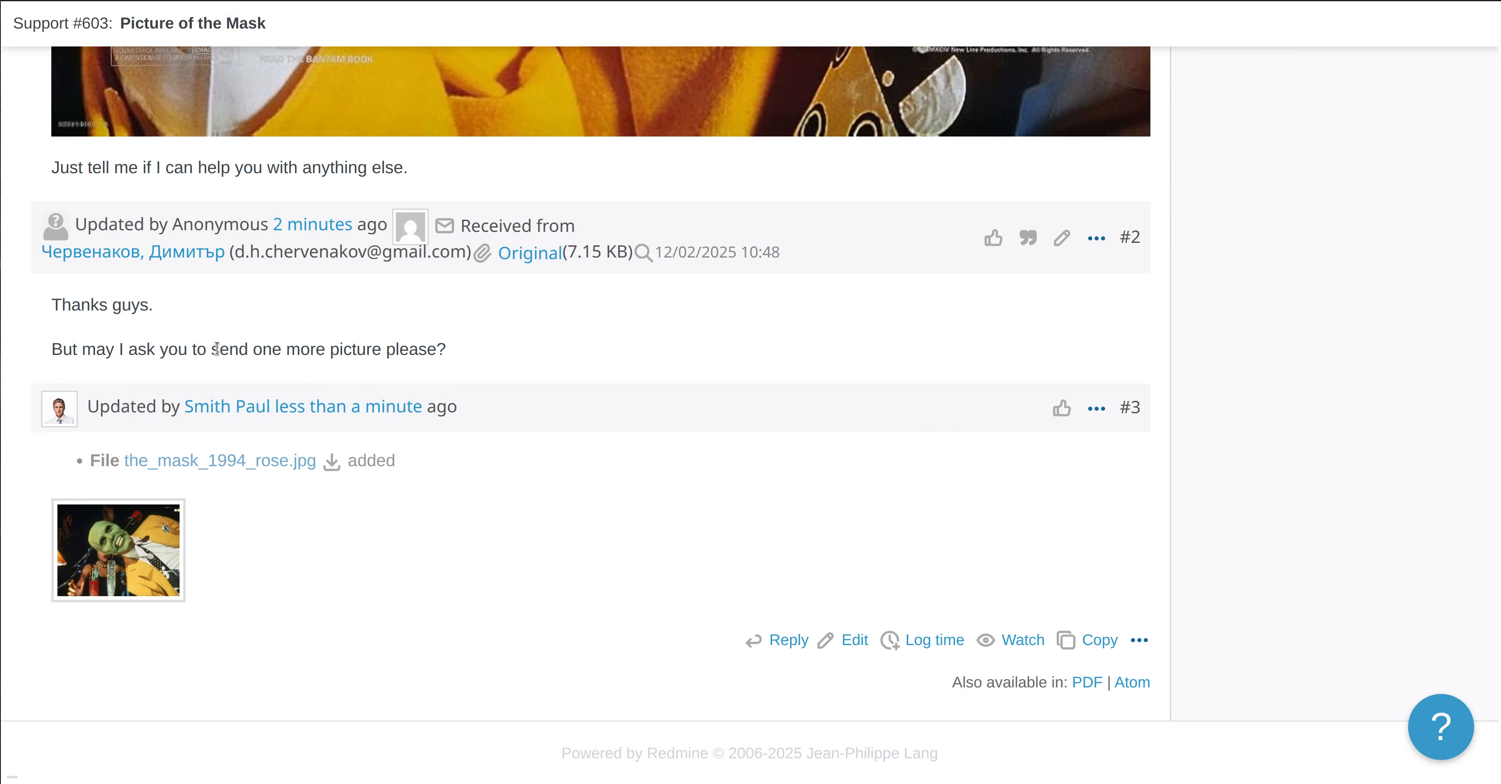
- Quote the customer's request for one more picture in a new reply, leaving two blank lines above the quoted text
{"action": "left_click_drag", "start_coordinate": [214, 348], "coordinate": [381, 350]}
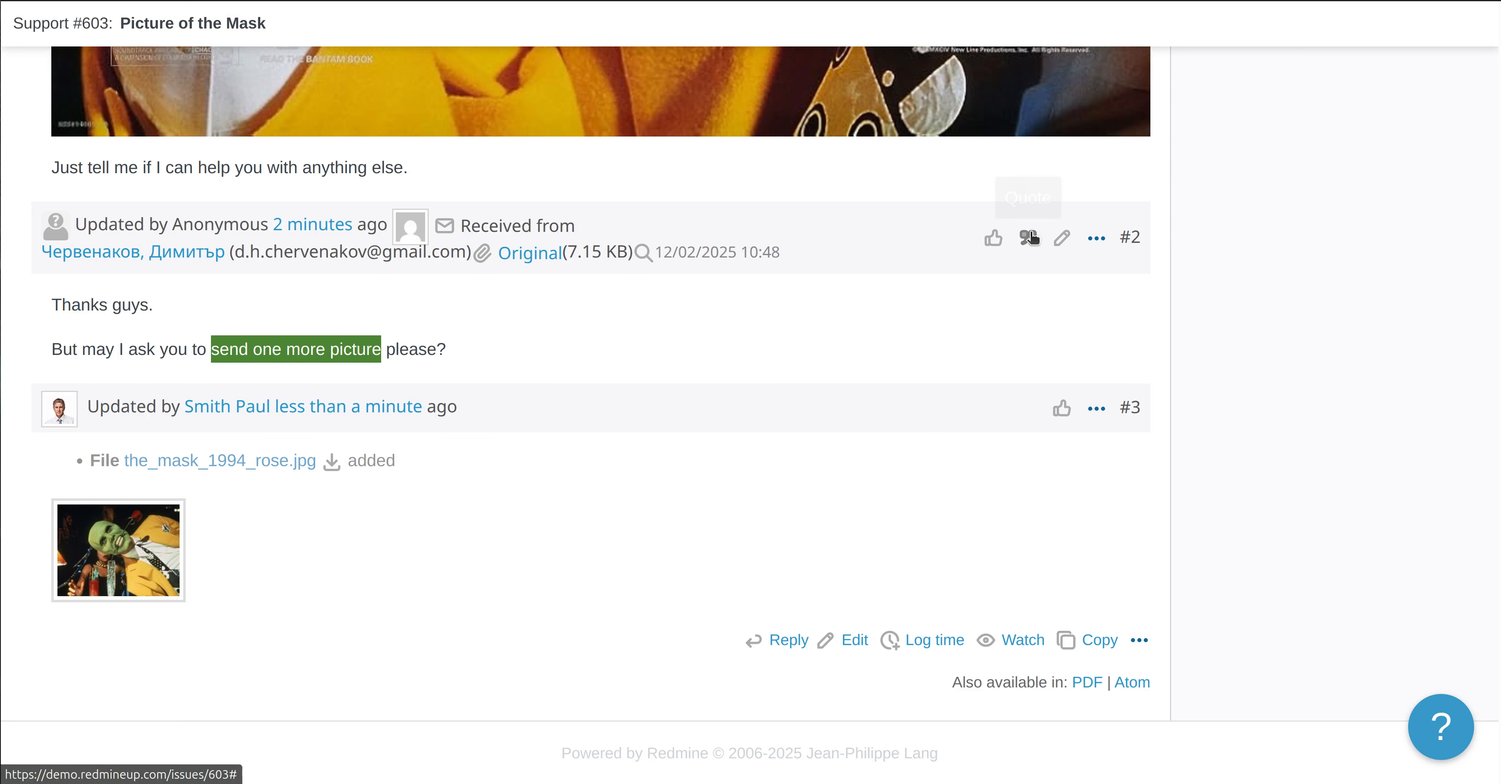
{"action": "left_click", "coordinate": [1030, 238]}
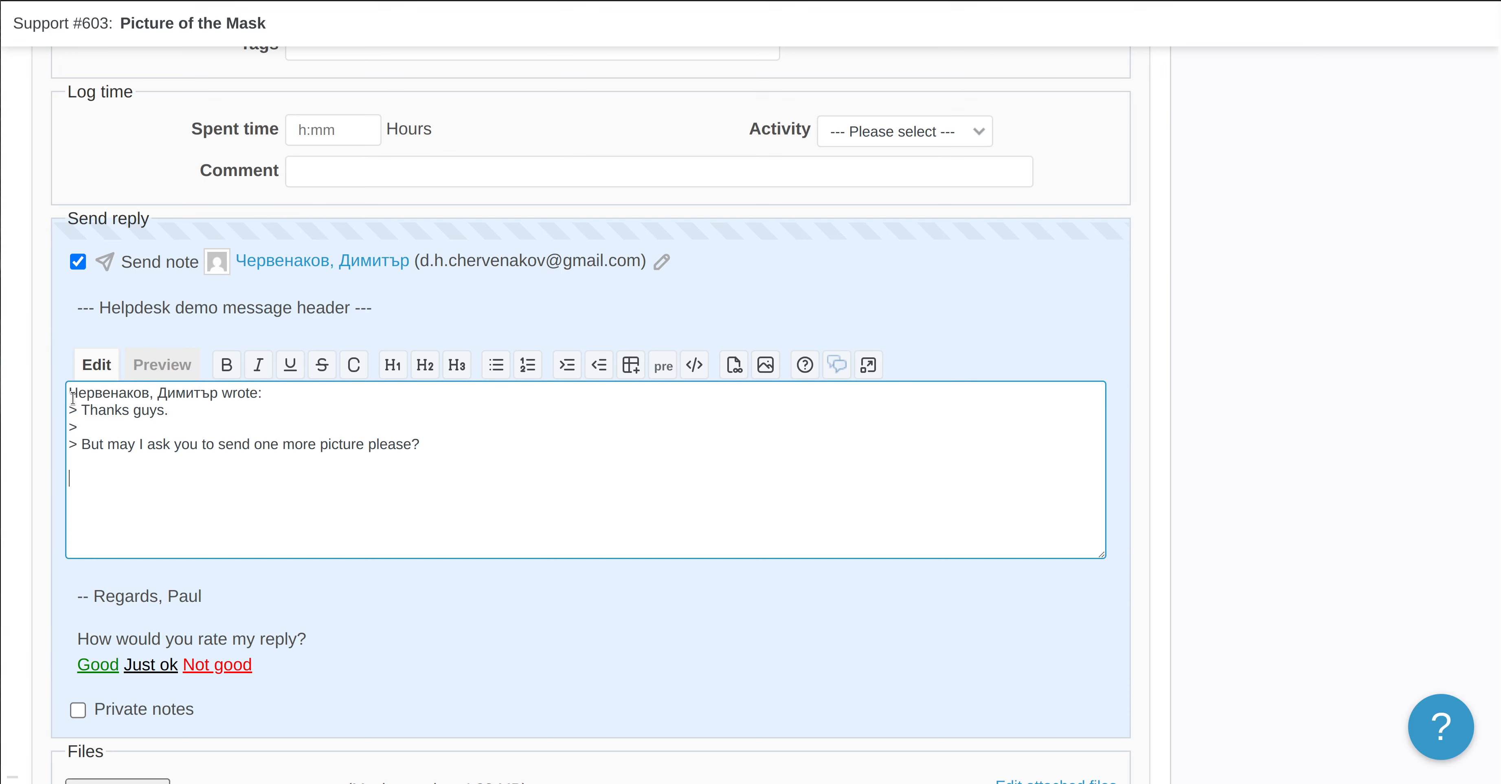
{"action": "key", "text": "Return"}
{"action": "key", "text": "Return"}
{"action": "key", "text": "Up"}
{"action": "key", "text": "Up"}
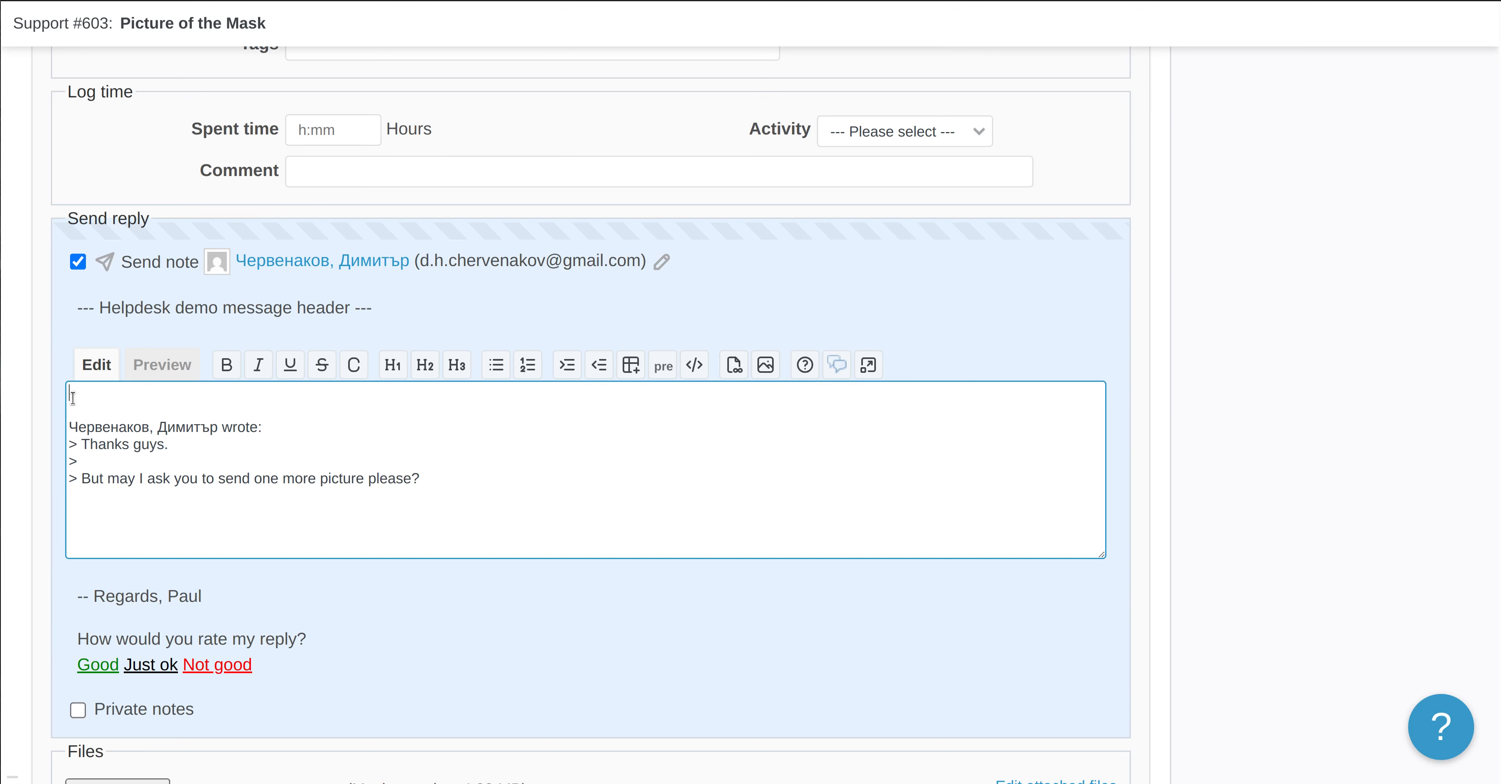
{"action": "type", "text": "Hi again,"}
{"action": "key", "text": "Return"}
{"action": "key", "text": "Return"}
{"action": "key", "text": "Return"}
{"action": "key", "text": "BackSpace"}
{"action": "type", "text": "Yes, of "}
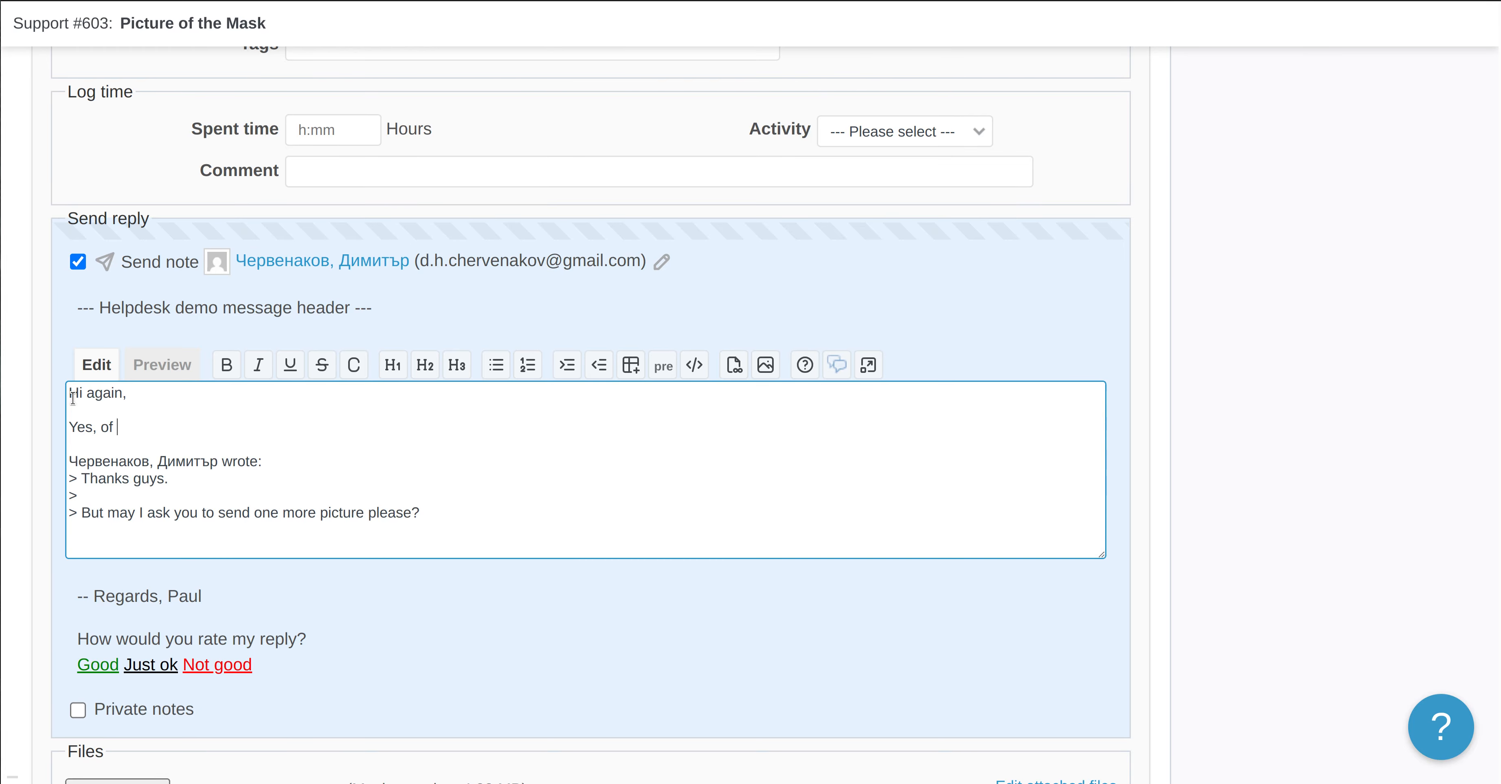
{"action": "type", "text": "course, please see the"}
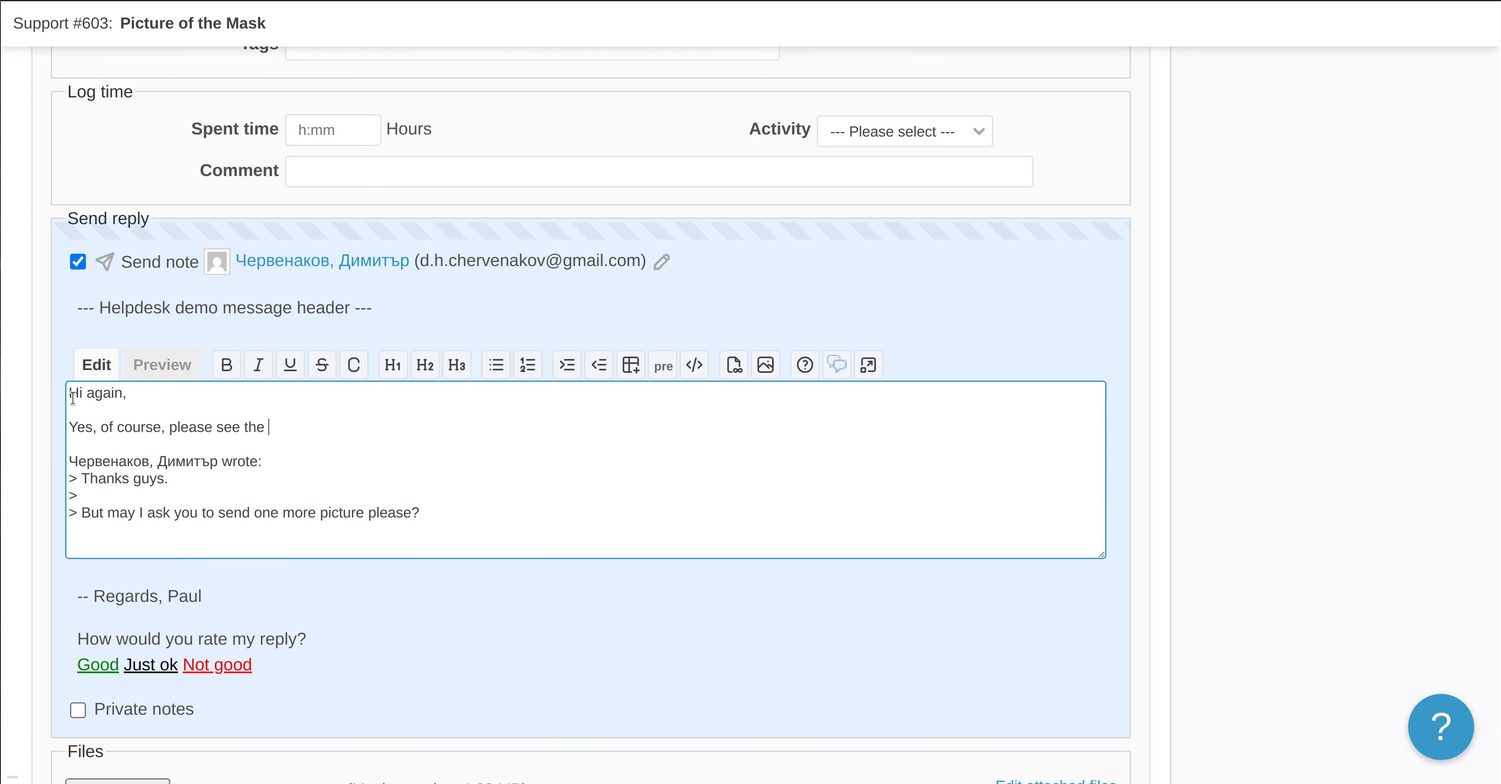
{"action": "key", "text": "BackSpace"}
{"action": "key", "text": "BackSpace"}
{"action": "key", "text": "BackSpace"}
{"action": "type", "text": "Stenley Ipkese"}
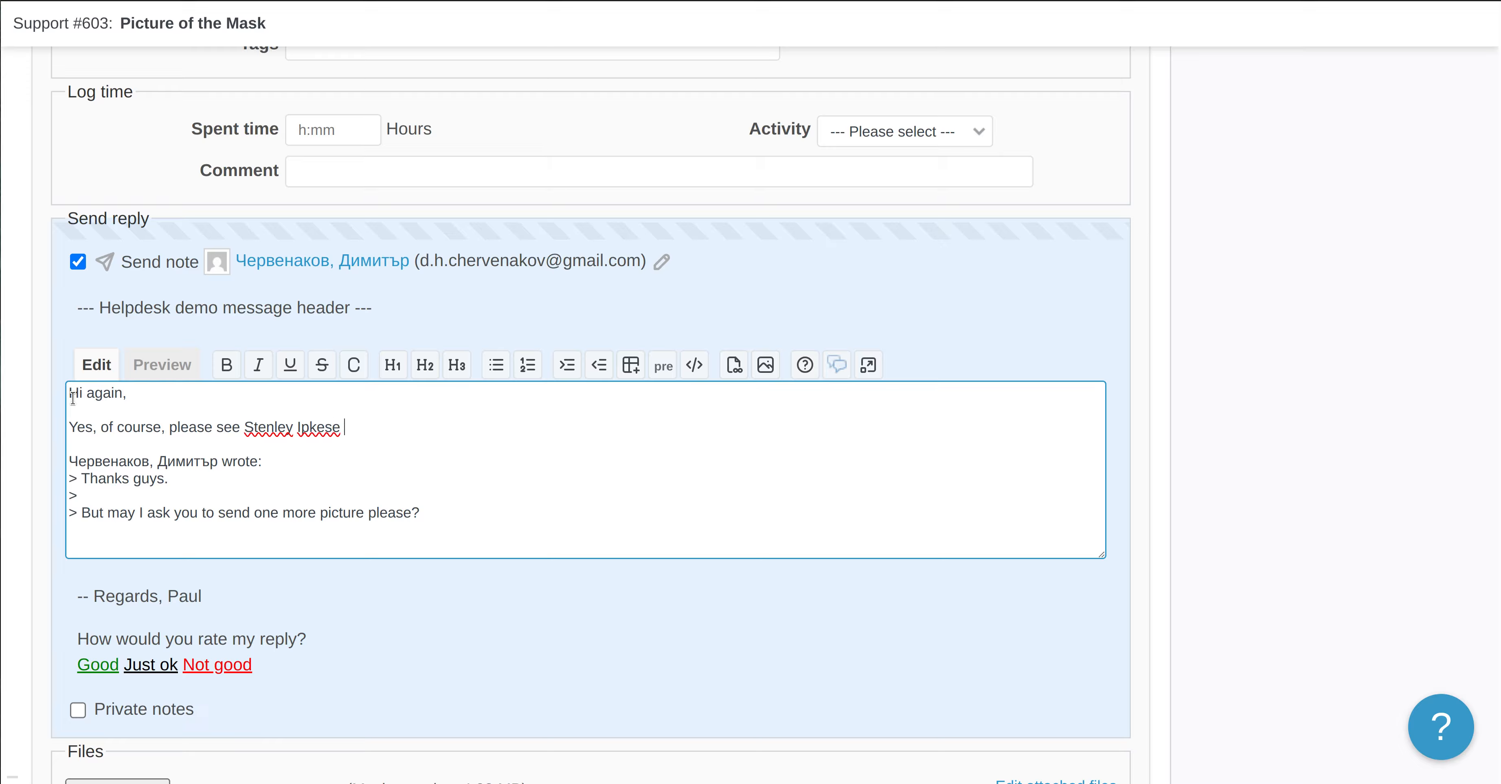
- Search Google for the name "Stenley Ipkese" from the reply, accept the suggested spelling and copy "Stanley Ipkiss"
{"action": "double_click", "coordinate": [270, 426]}
{"action": "left_click_drag", "start_coordinate": [270, 426], "coordinate": [317, 426]}
{"action": "right_click", "coordinate": [317, 425]}
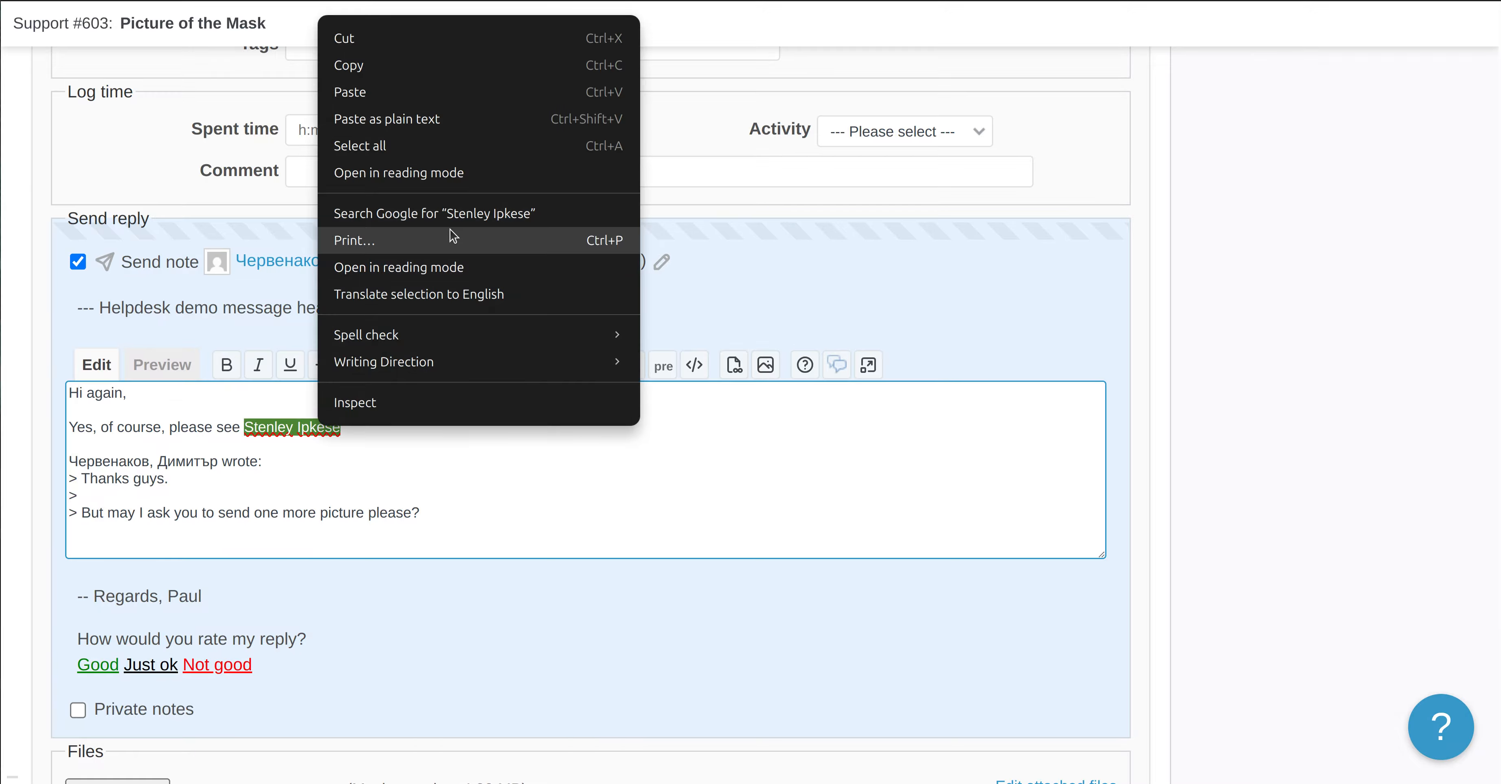
{"action": "left_click", "coordinate": [461, 213]}
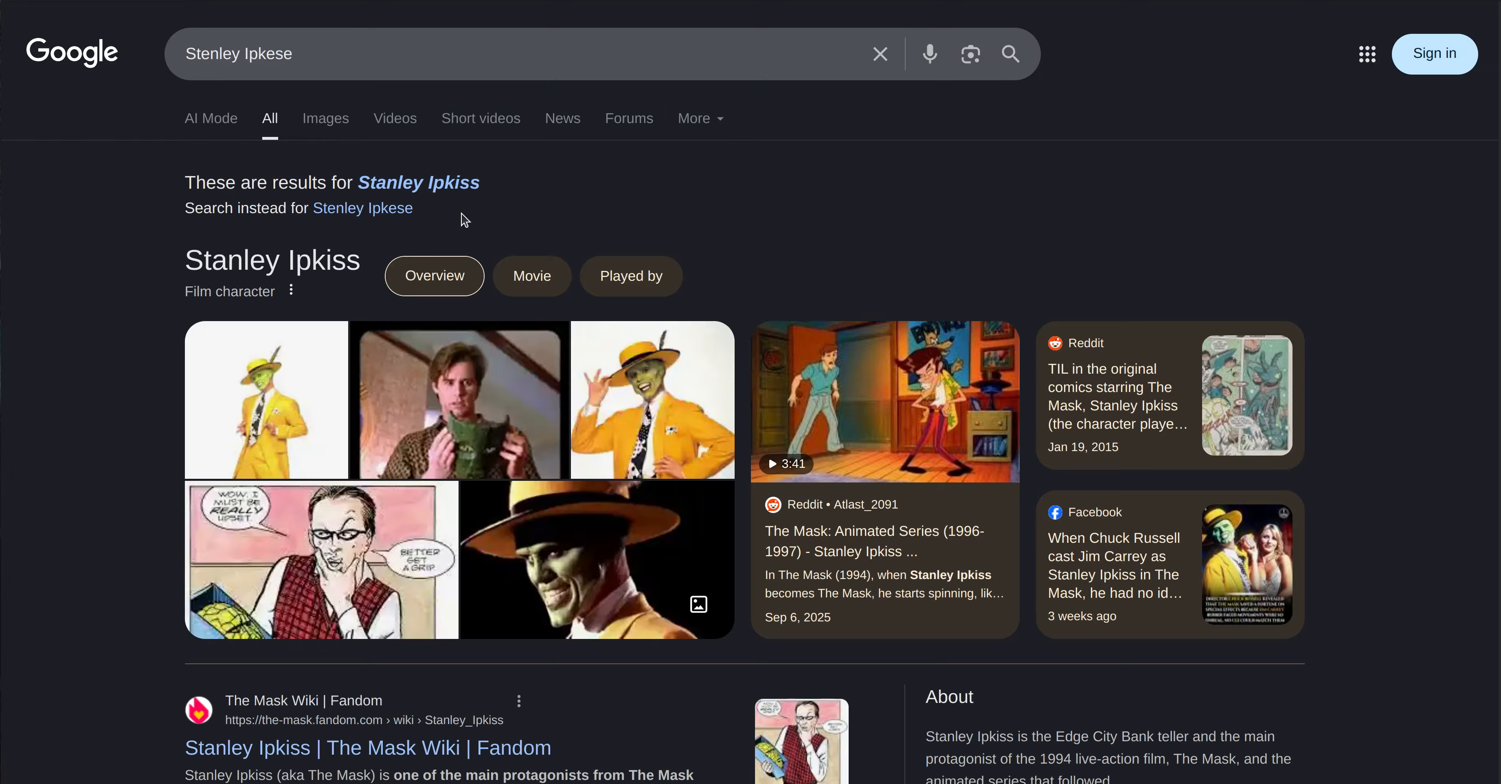
{"action": "left_click", "coordinate": [435, 184]}
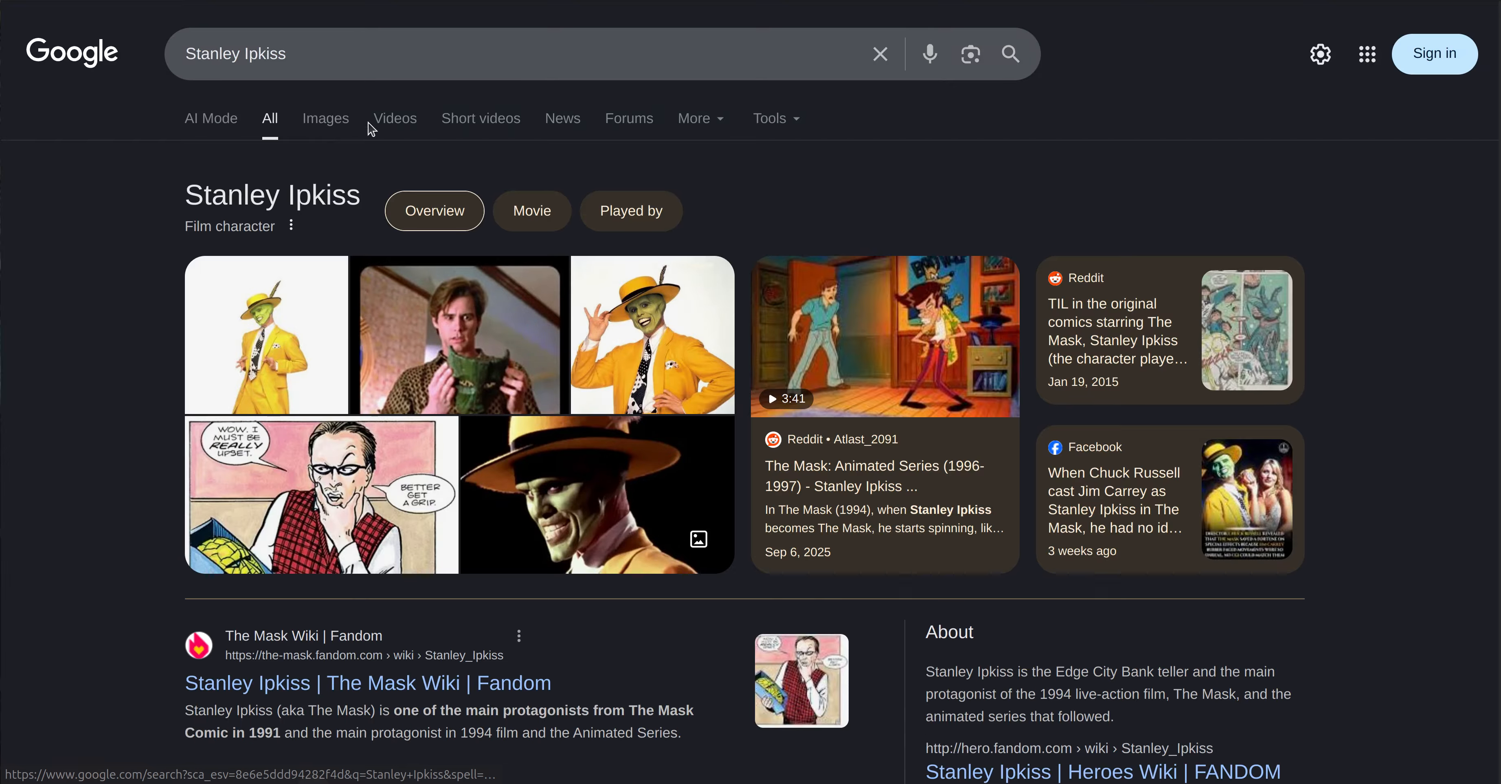
{"action": "double_click", "coordinate": [304, 43]}
{"action": "triple_click", "coordinate": [304, 43]}
{"action": "key", "text": "ctrl+c"}
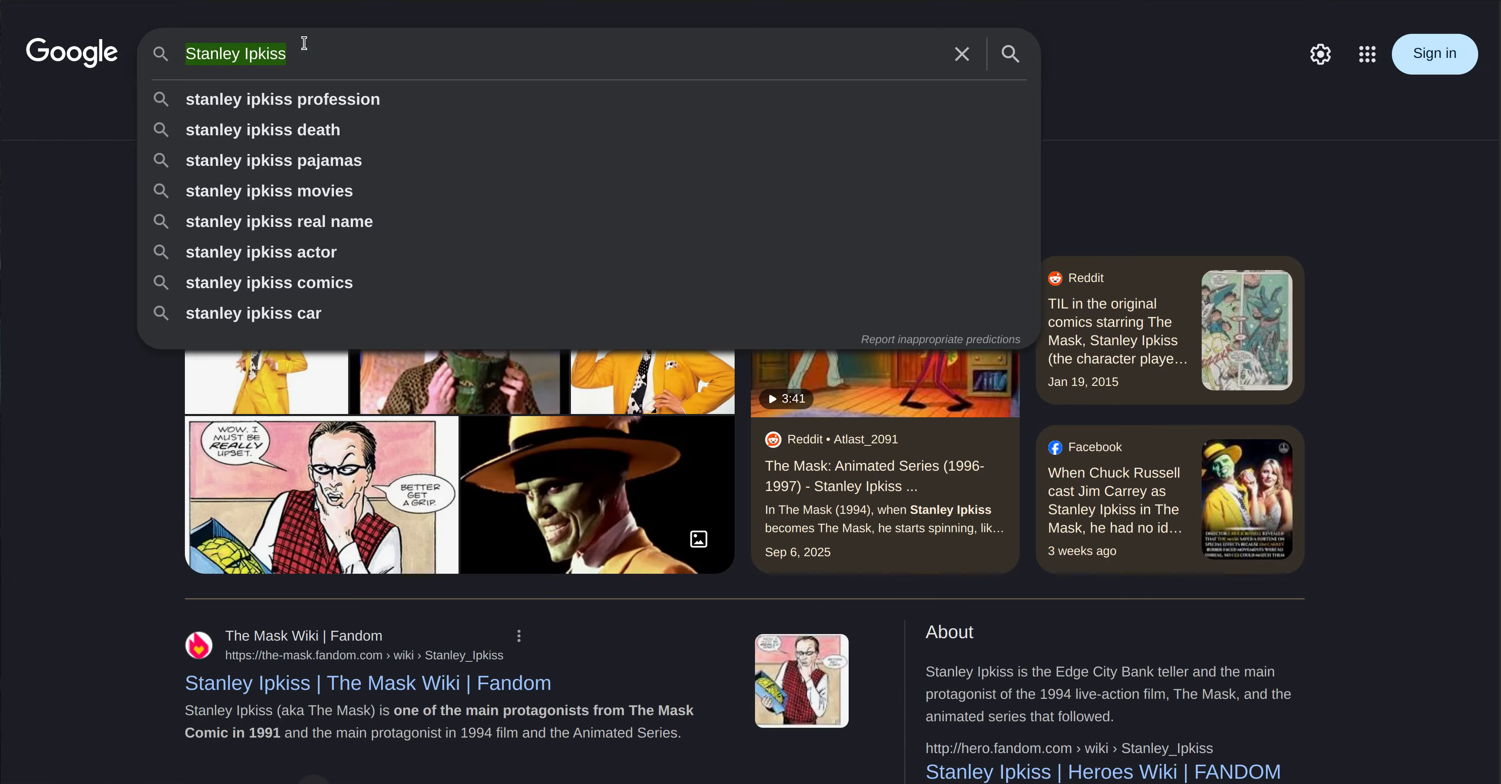
- Replace the misspelled name in the ticket reply with "Stanley Ipkiss" and complete the line with "getting the Rose:" plus a blank line
{"action": "left_click", "coordinate": [45, 527]}
{"action": "key", "text": "alt+Tab"}
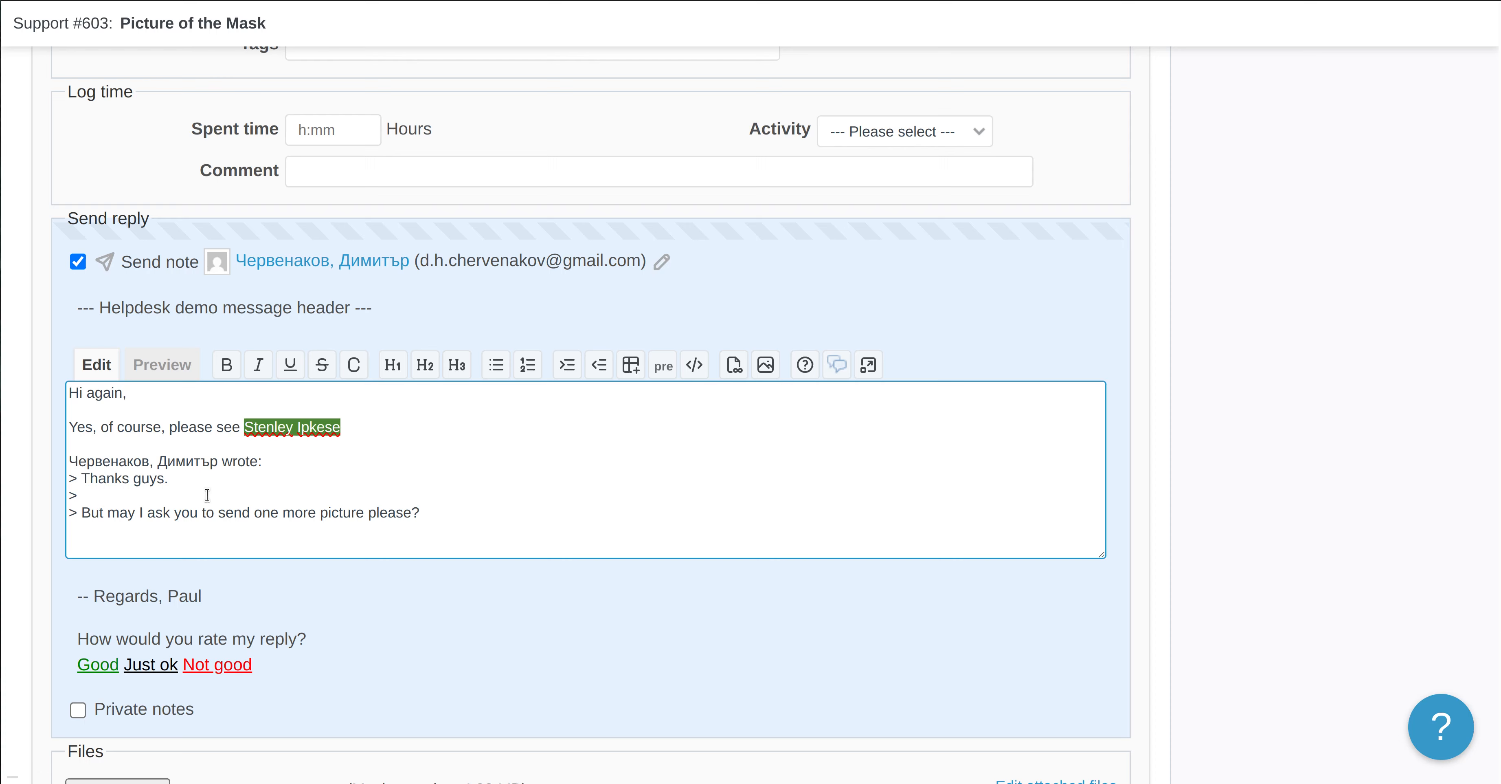
{"action": "left_click", "coordinate": [350, 421]}
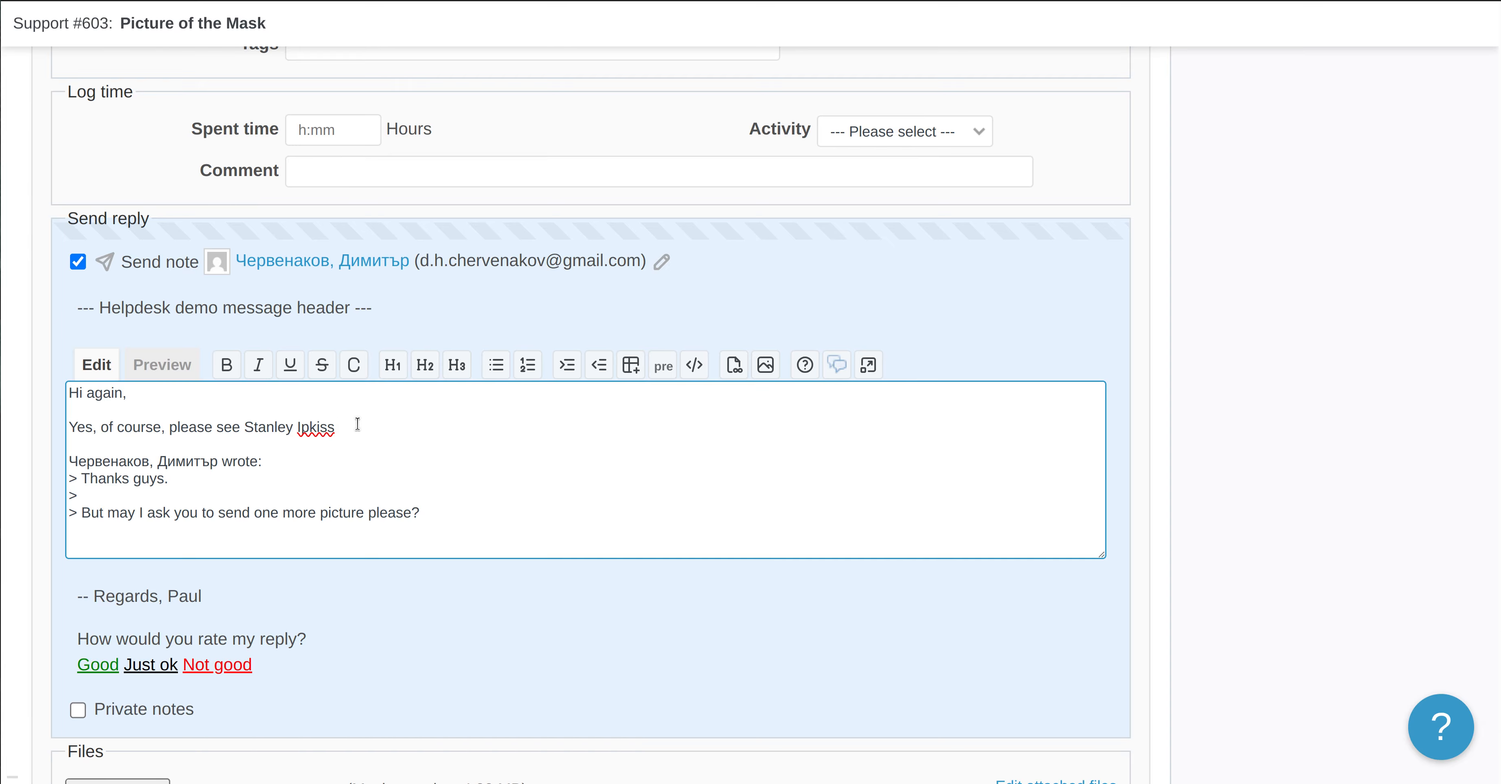
{"action": "type", "text": "getting the Rose:"}
{"action": "key", "text": "Return"}
{"action": "key", "text": "Return"}
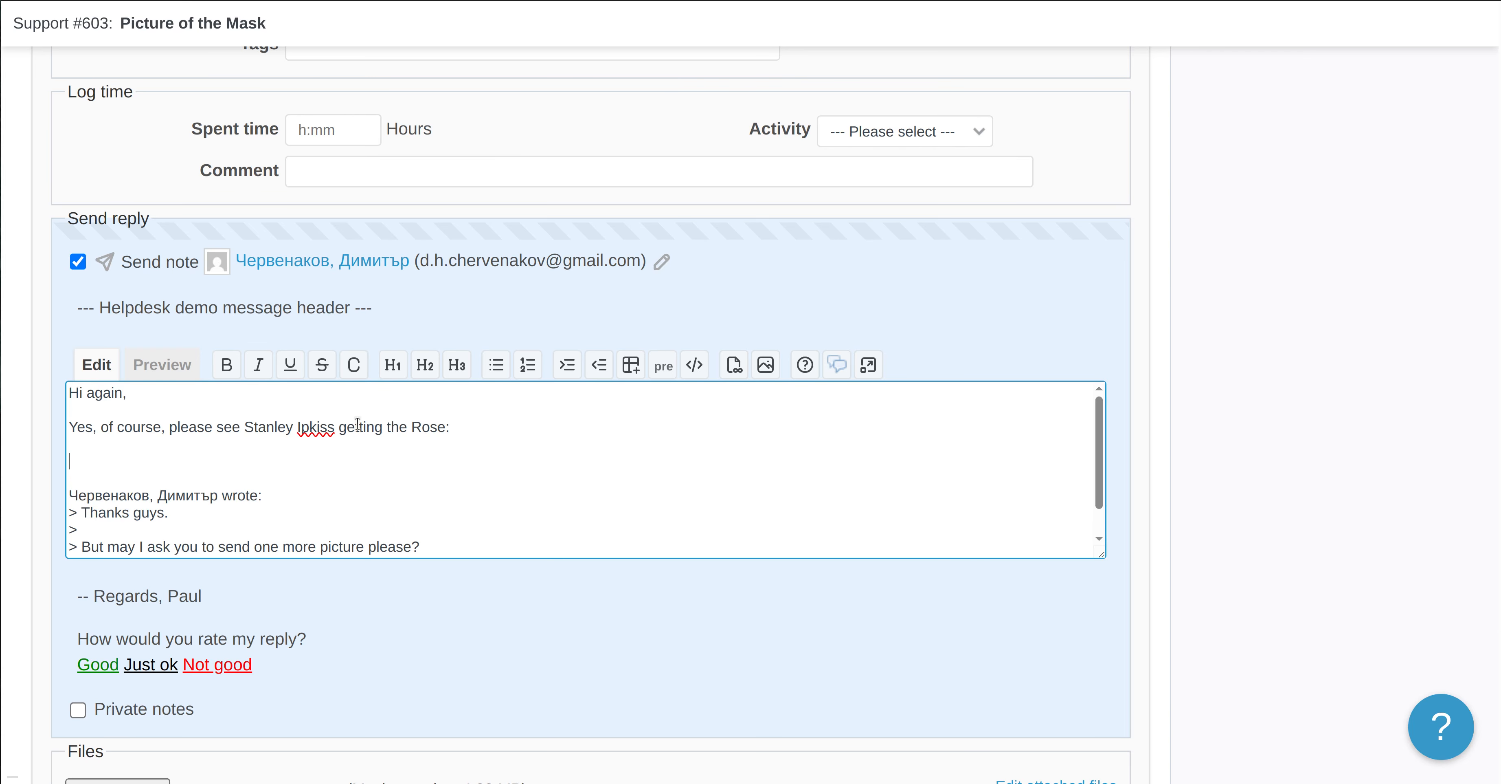
- Embed the_mask_1994_rose.jpg in the reply as an image, using the file's link copied from the public ticket page
{"action": "left_click", "coordinate": [765, 365]}
{"action": "key", "text": "ctrl+v"}
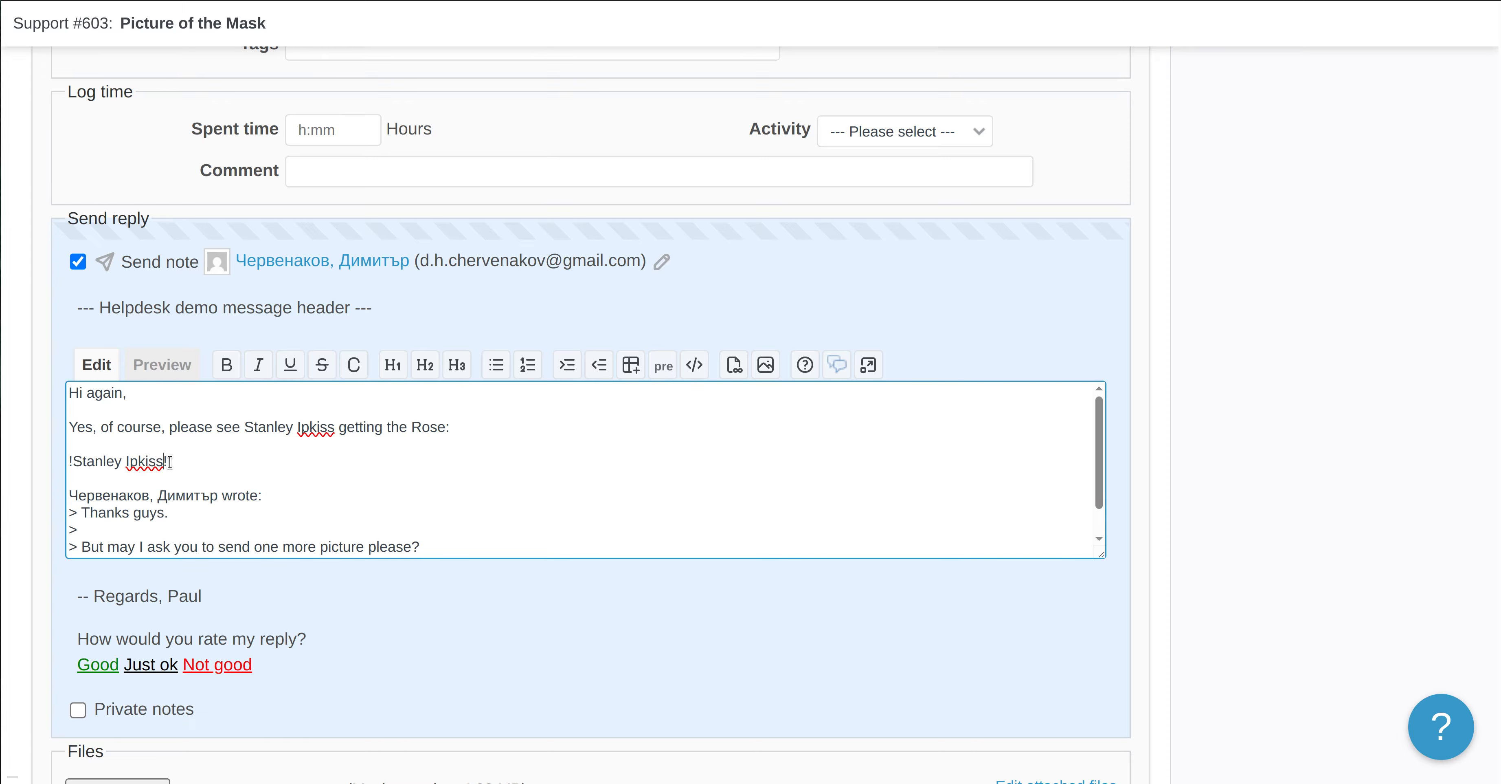
{"action": "key", "text": "ctrl+z"}
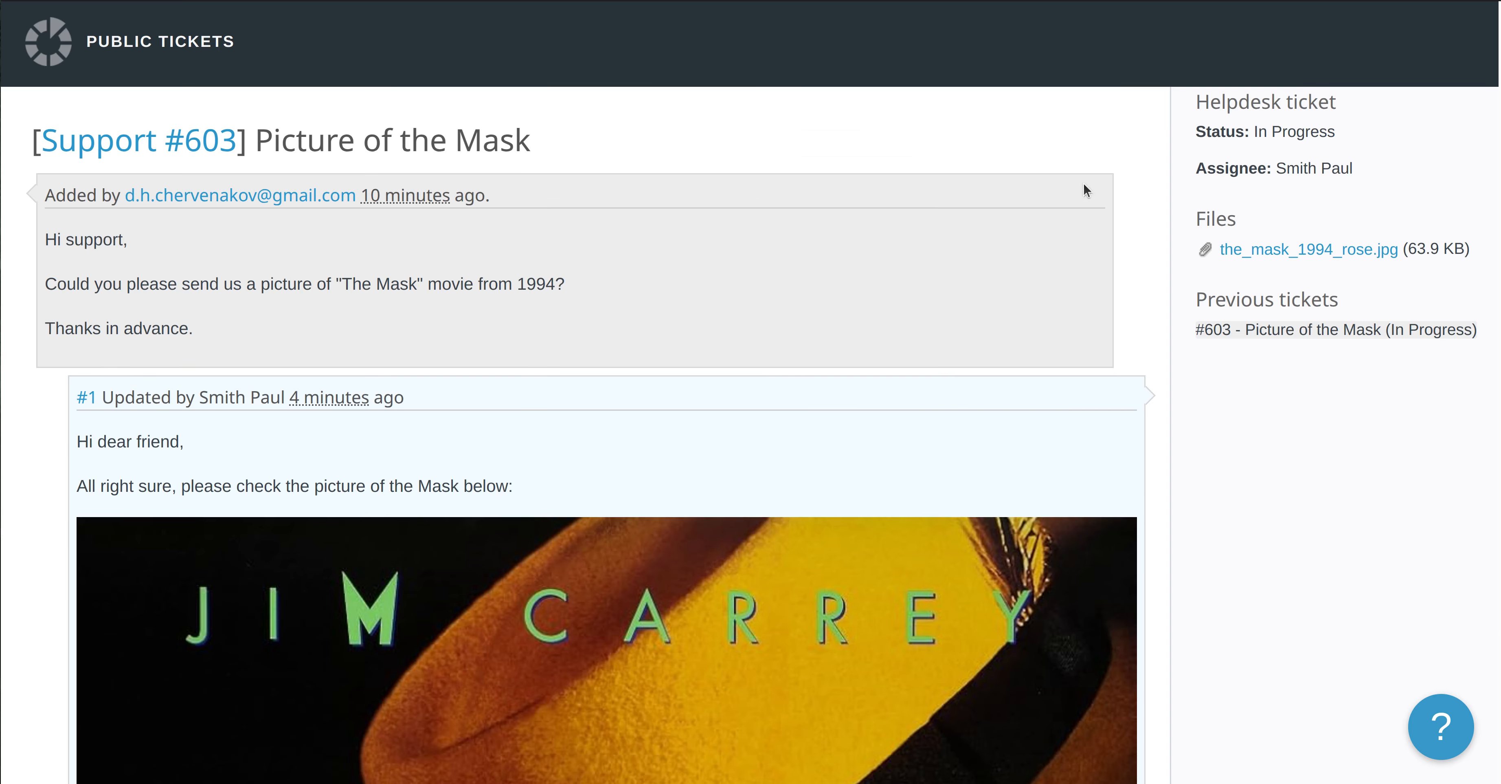
{"action": "right_click", "coordinate": [1294, 248]}
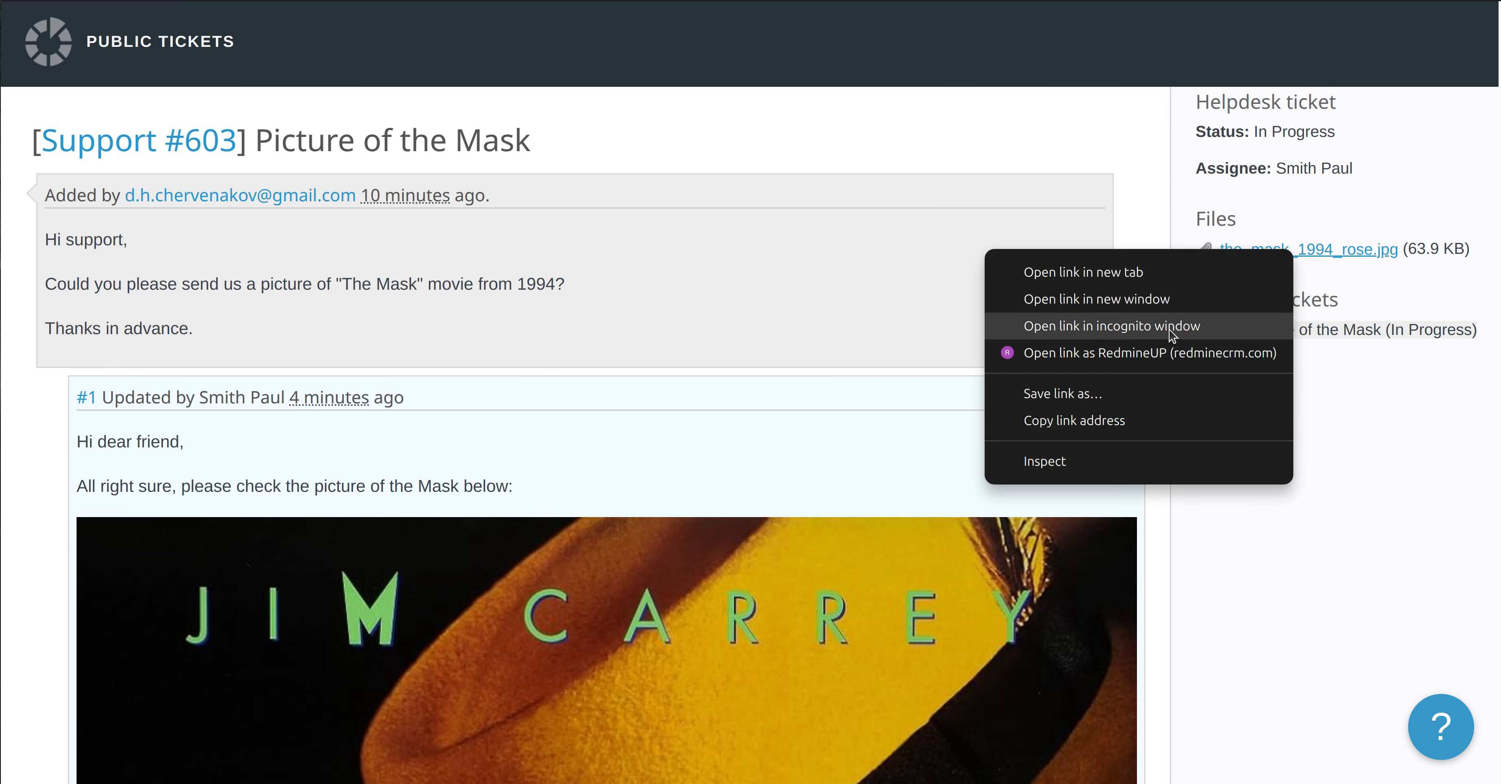
{"action": "left_click", "coordinate": [1099, 421]}
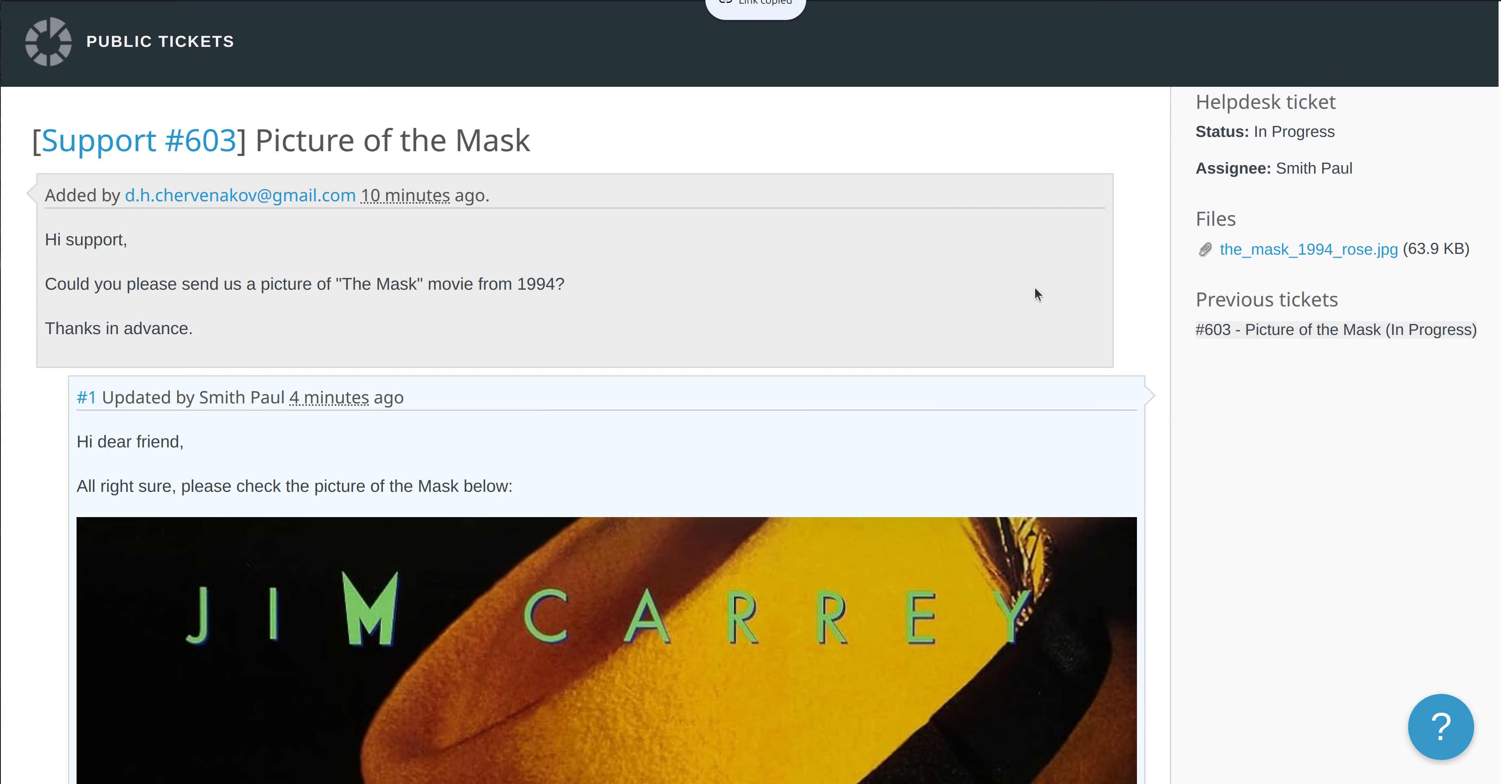
{"action": "key", "text": "ctrl+Tab"}
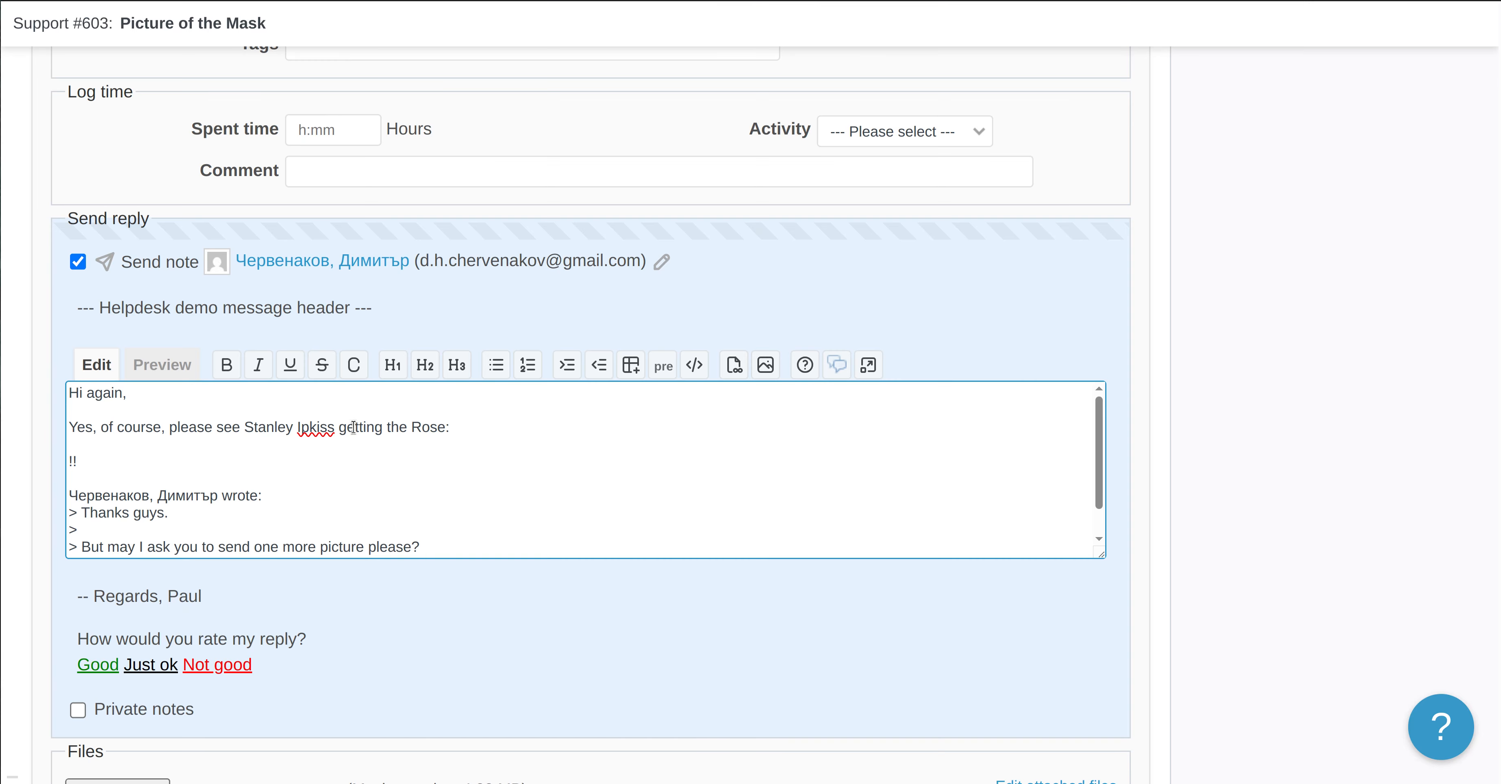
{"action": "key", "text": "ctrl+v"}
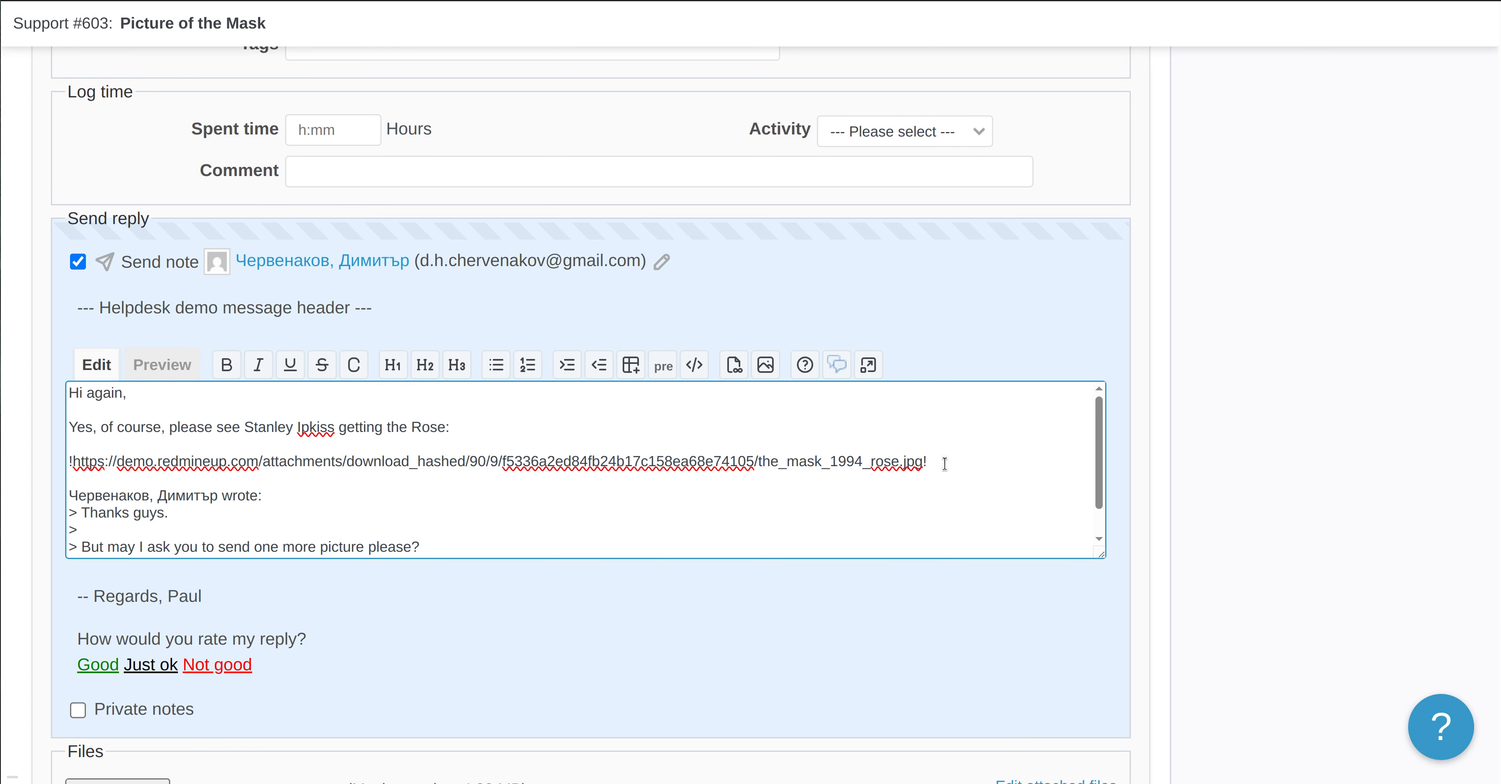
- Add the closing line "Bye-bye." beneath the embedded image, separated by a blank line
{"action": "key", "text": "Return"}
{"action": "key", "text": "Return"}
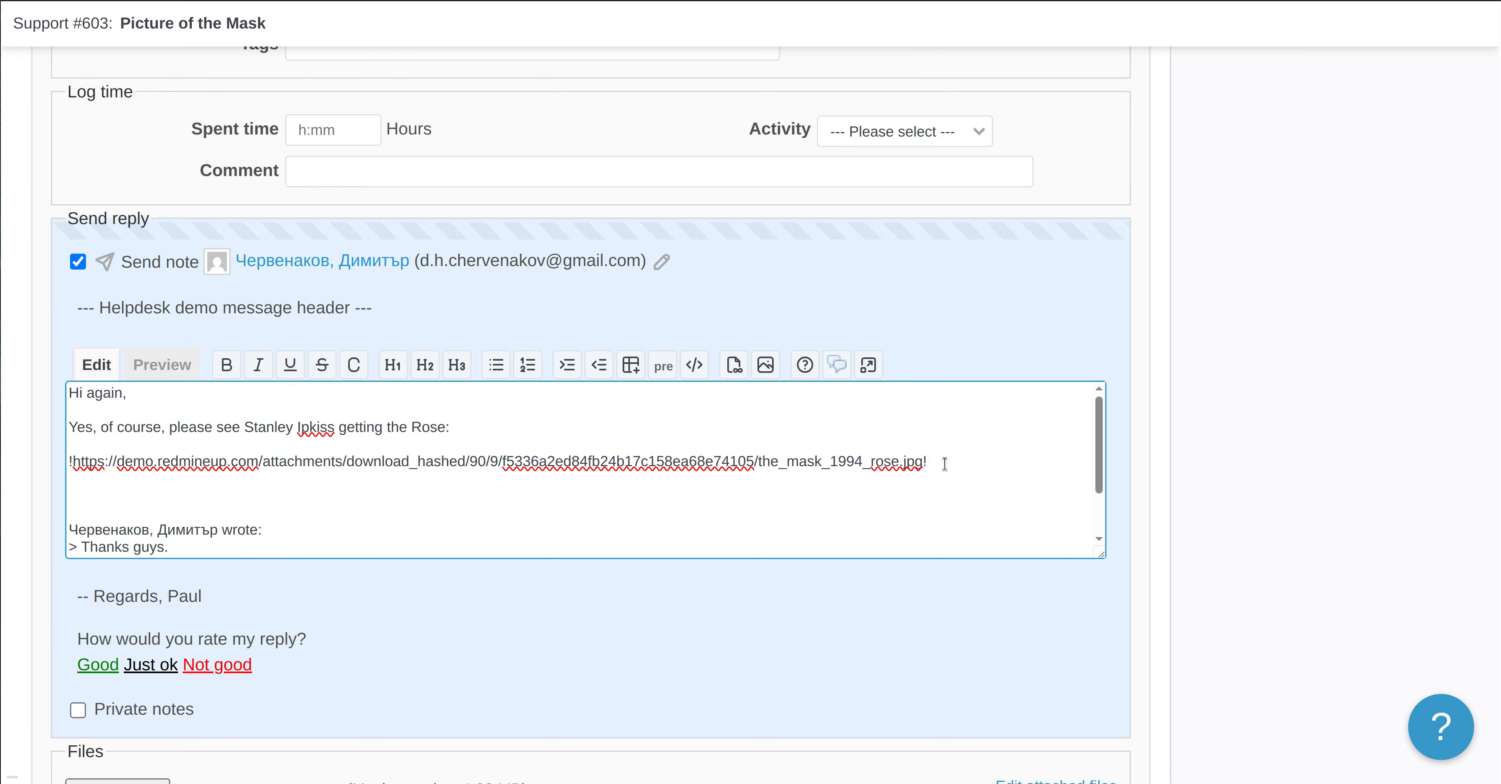
{"action": "type", "text": "Bye-bye."}
- Preview the whole reply with its picture and quoted text, and submit it to the customer
{"action": "left_click", "coordinate": [174, 357]}
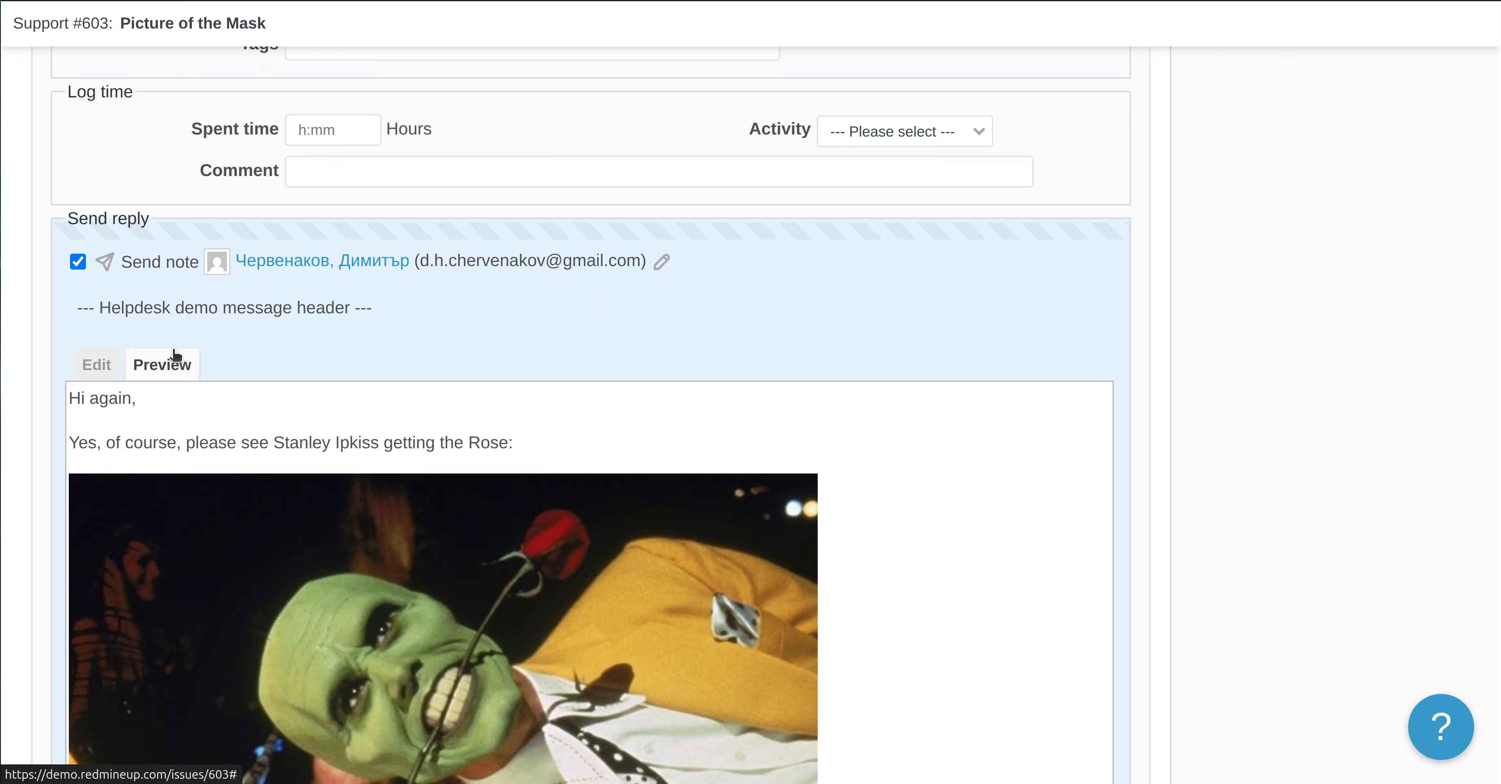
{"action": "scroll", "coordinate": [64, 509], "scroll_direction": "down", "scroll_amount": 5}
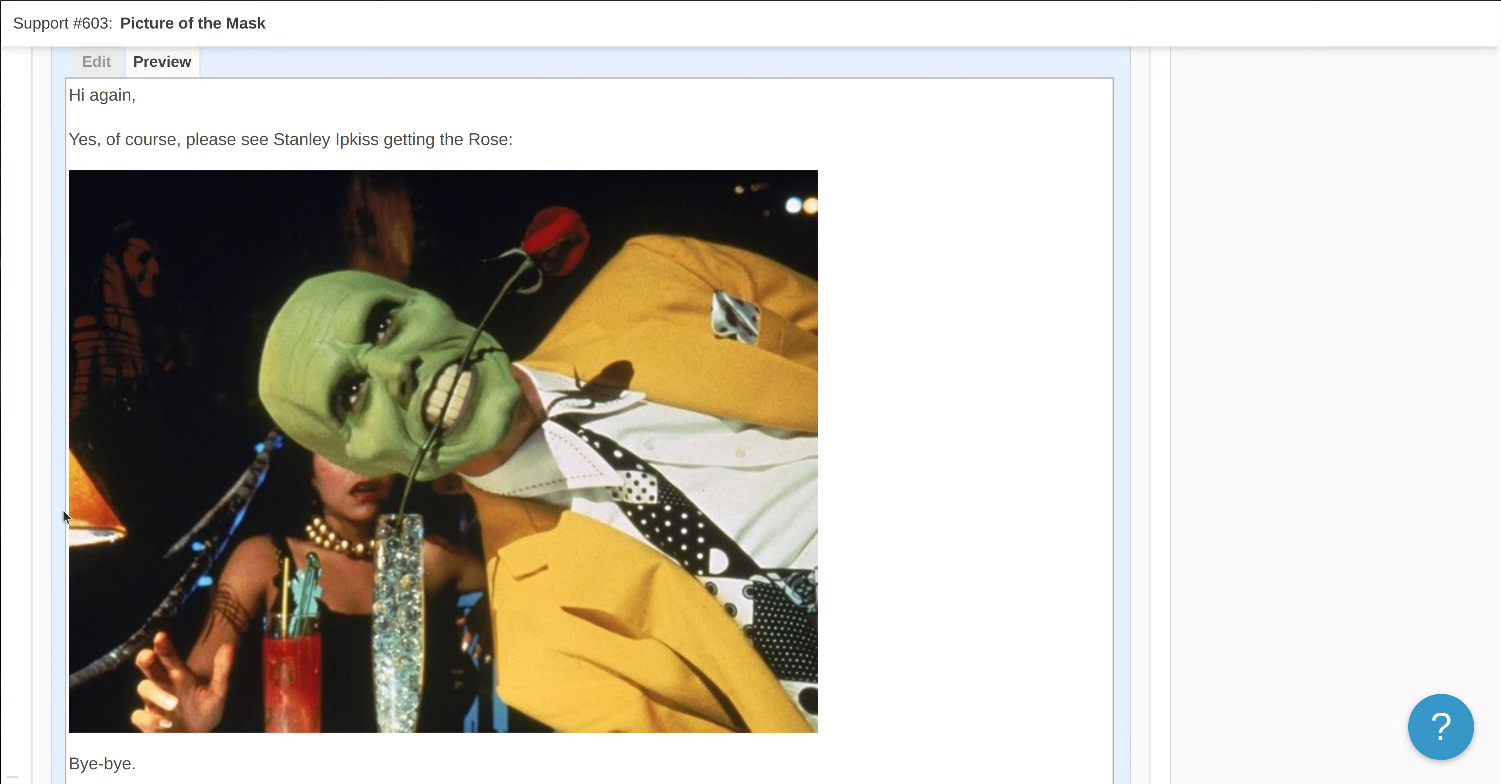
{"action": "scroll", "coordinate": [63, 509], "scroll_direction": "down", "scroll_amount": 10}
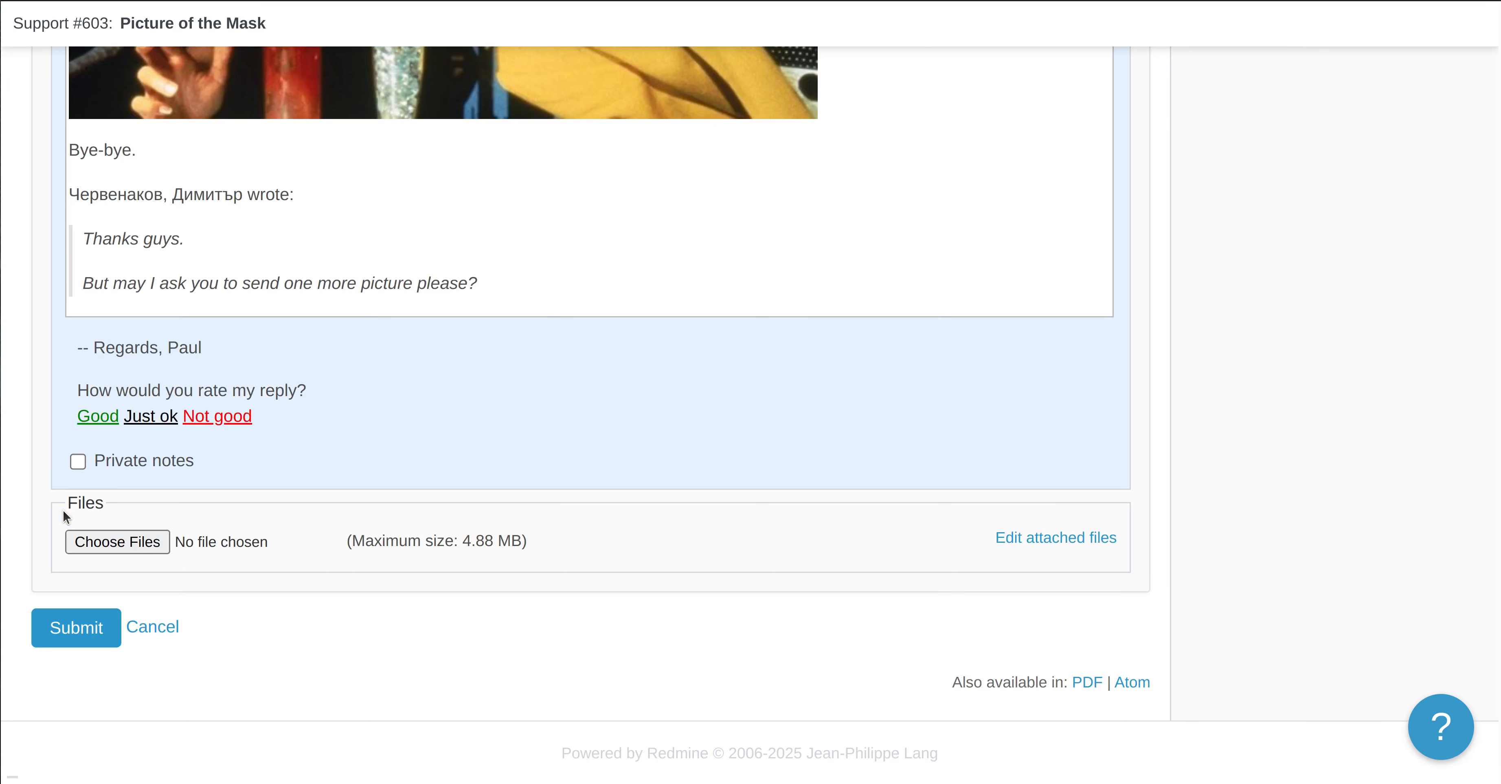
{"action": "left_click", "coordinate": [74, 628]}
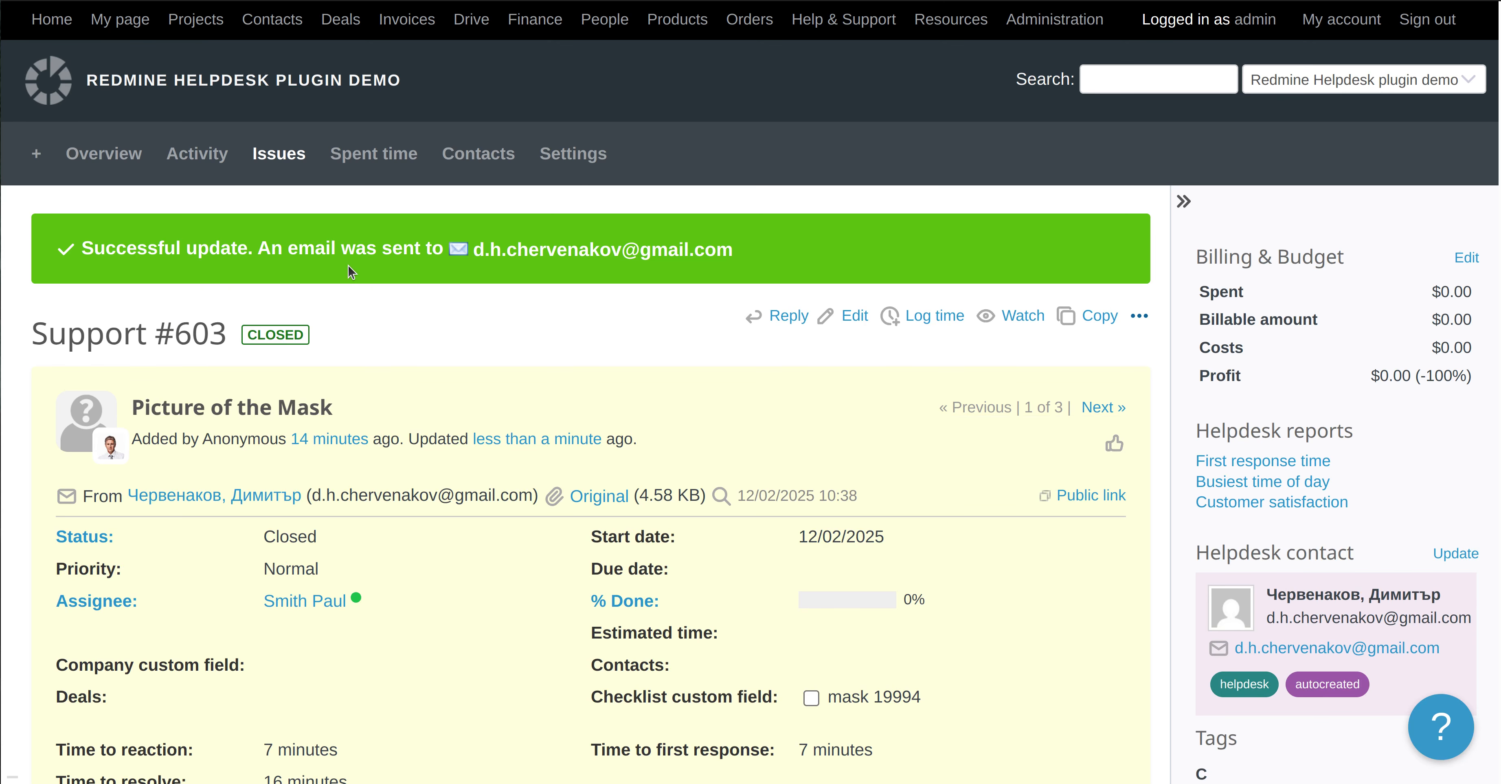
- Switch to the customer's Gmail inbox and check the embedded picture in "Re: Picture of the Mask [Support #603]"
{"action": "left_click", "coordinate": [70, 0]}
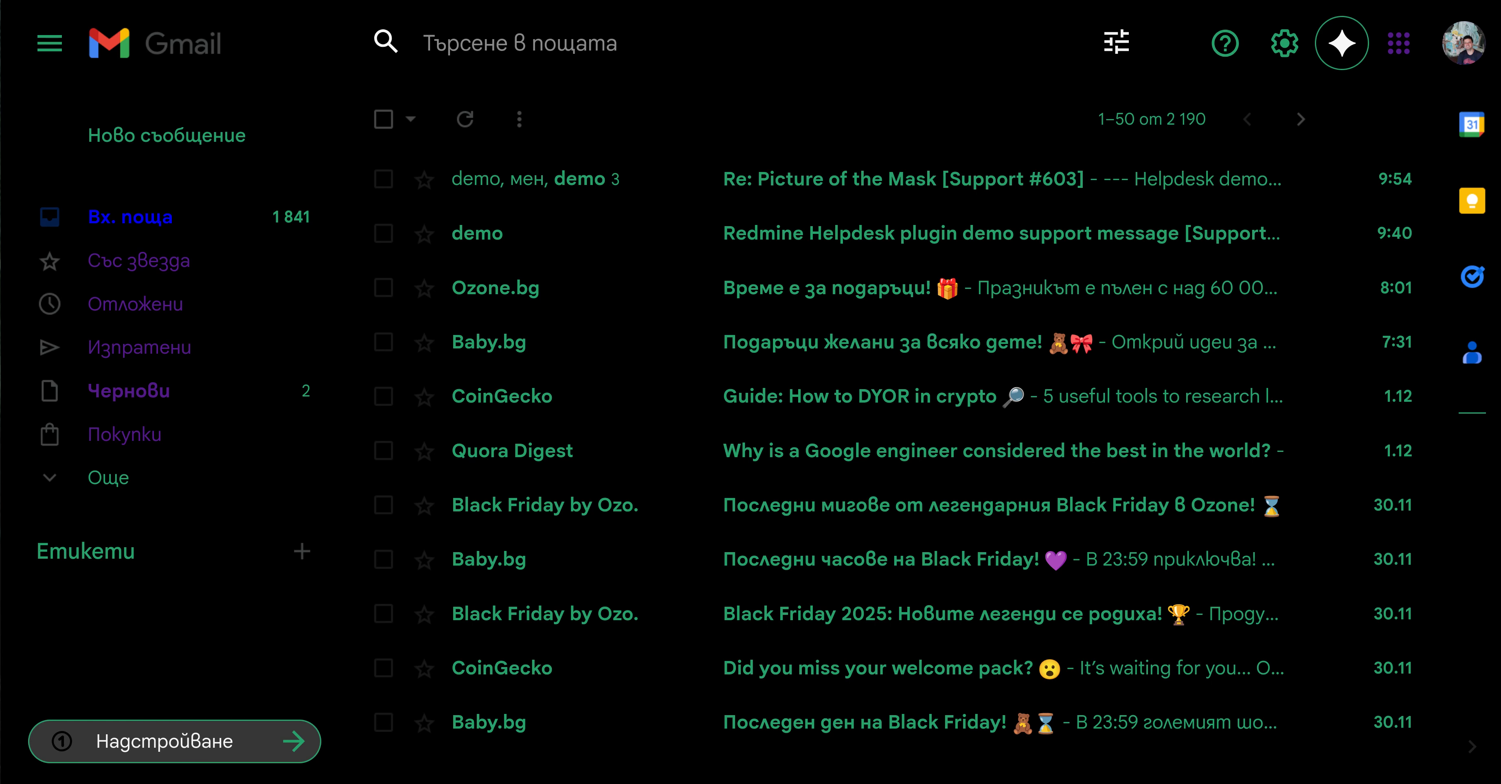
{"action": "left_click", "coordinate": [166, 220]}
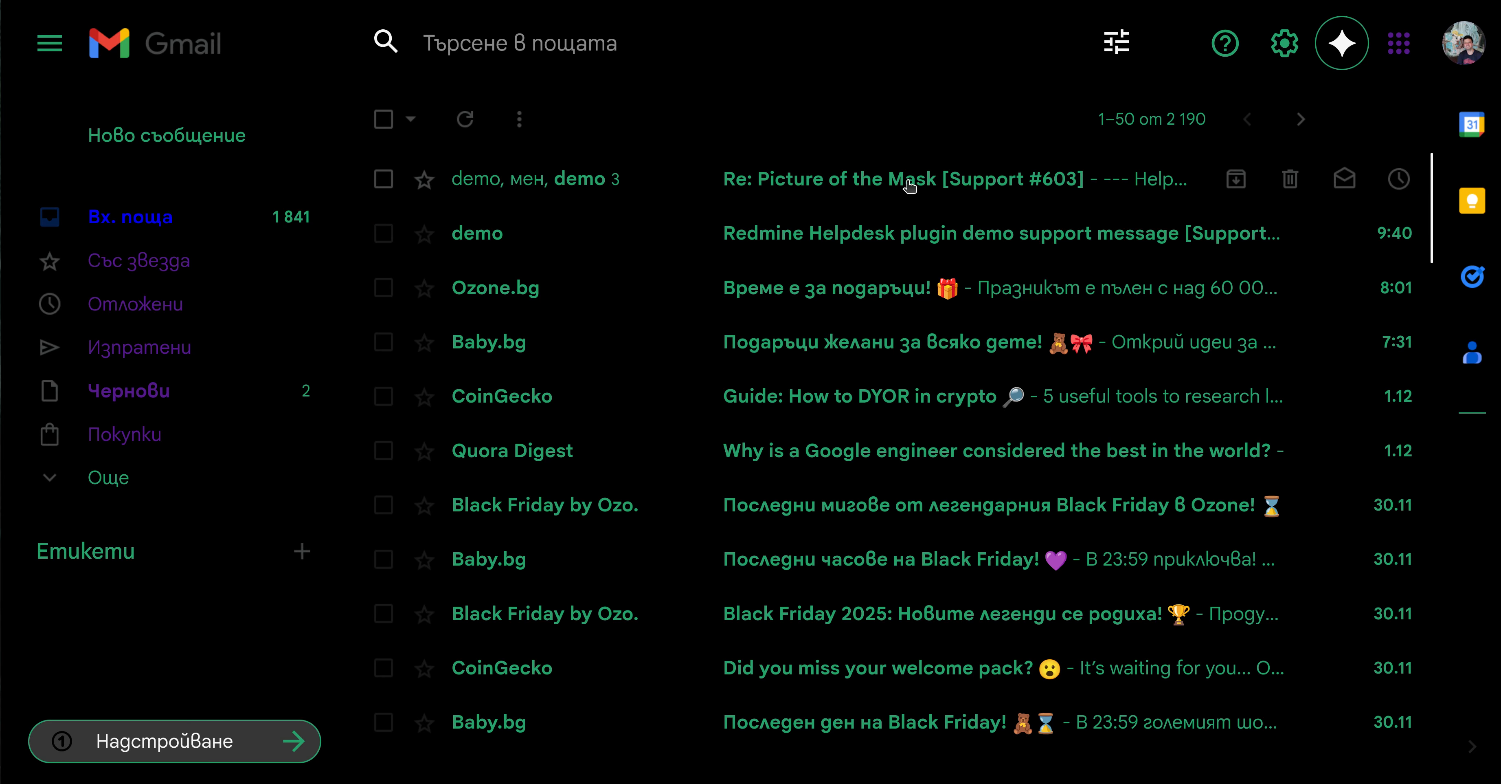
{"action": "left_click", "coordinate": [857, 185]}
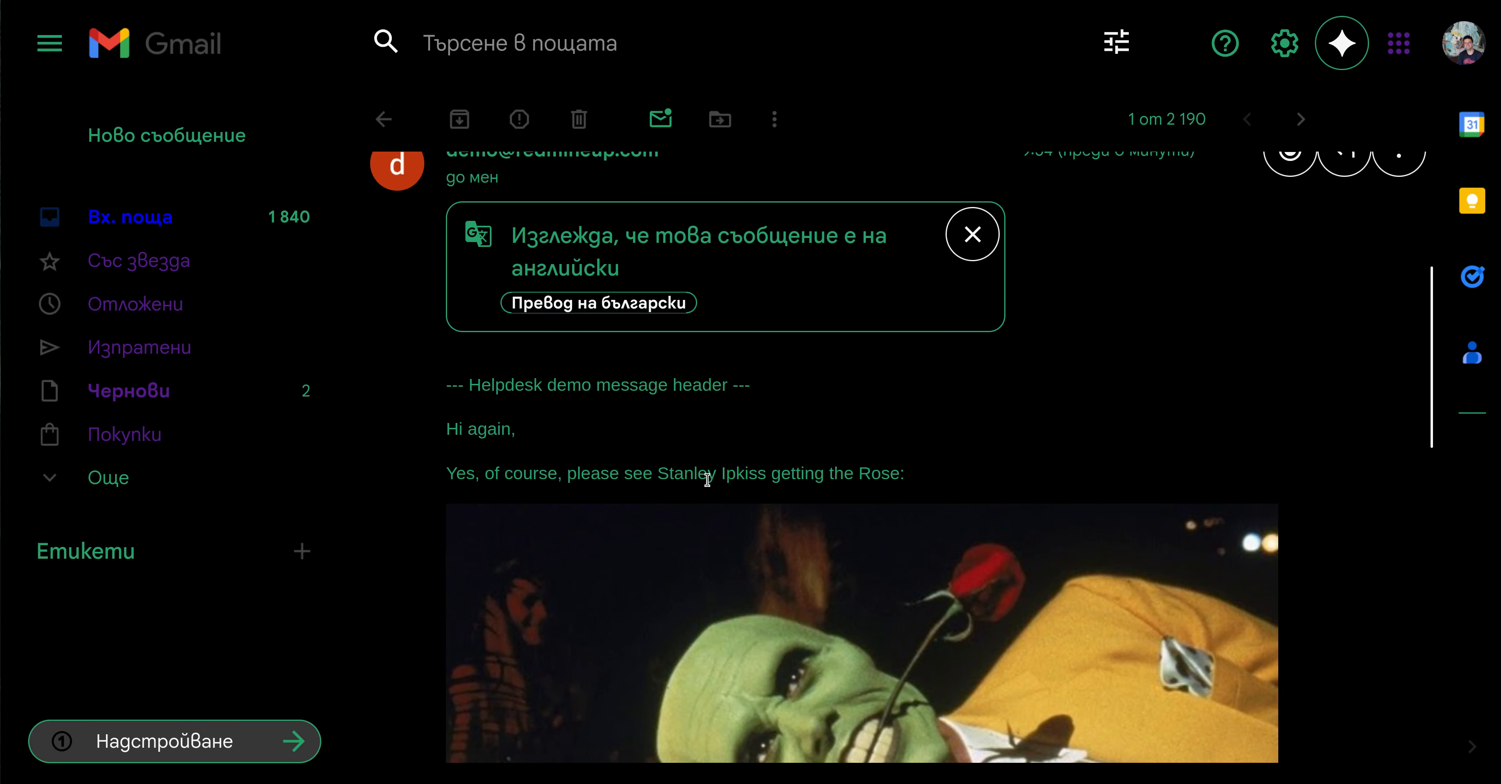
{"action": "scroll", "coordinate": [774, 507], "scroll_direction": "down", "scroll_amount": 5}
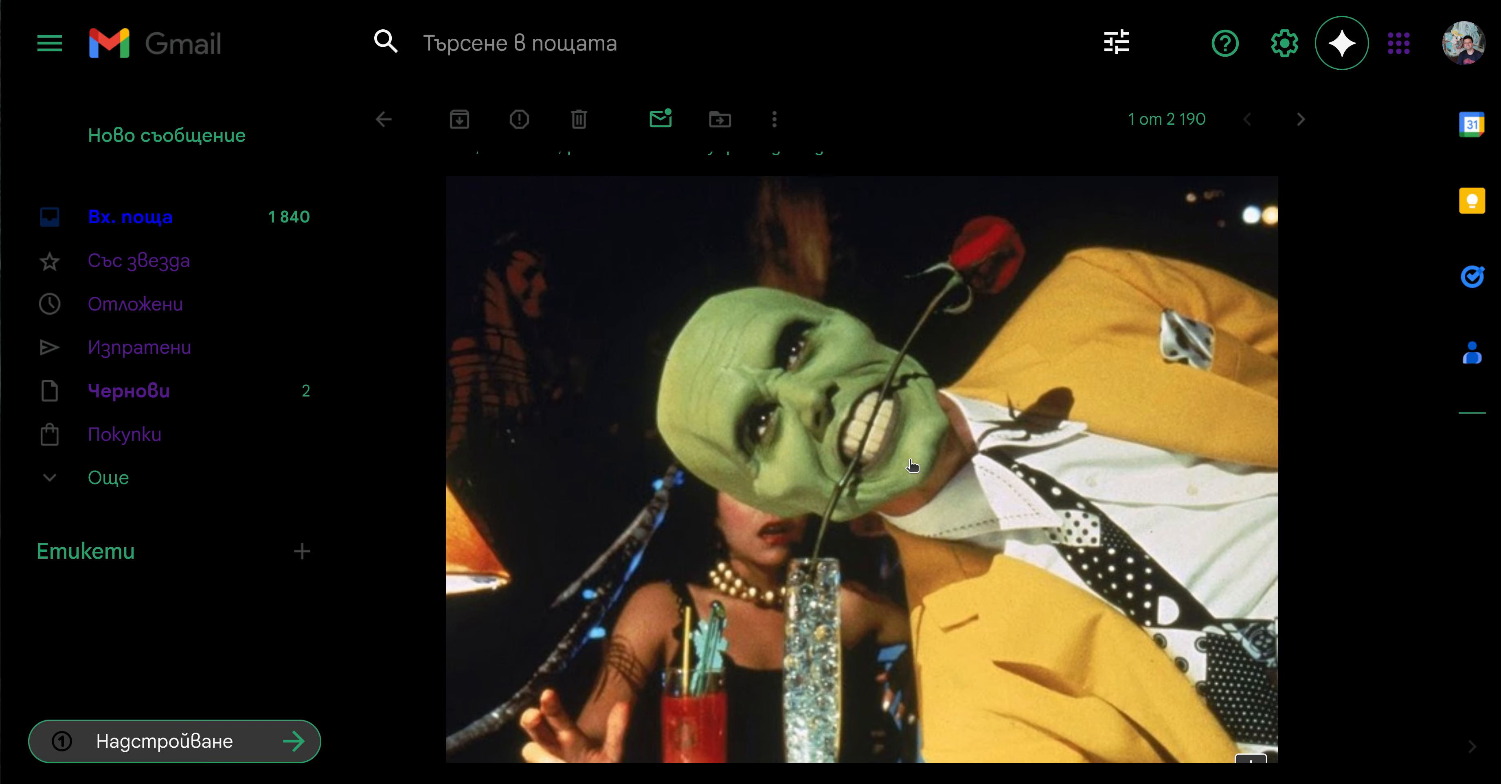
{"action": "scroll", "coordinate": [840, 451], "scroll_direction": "down", "scroll_amount": 6}
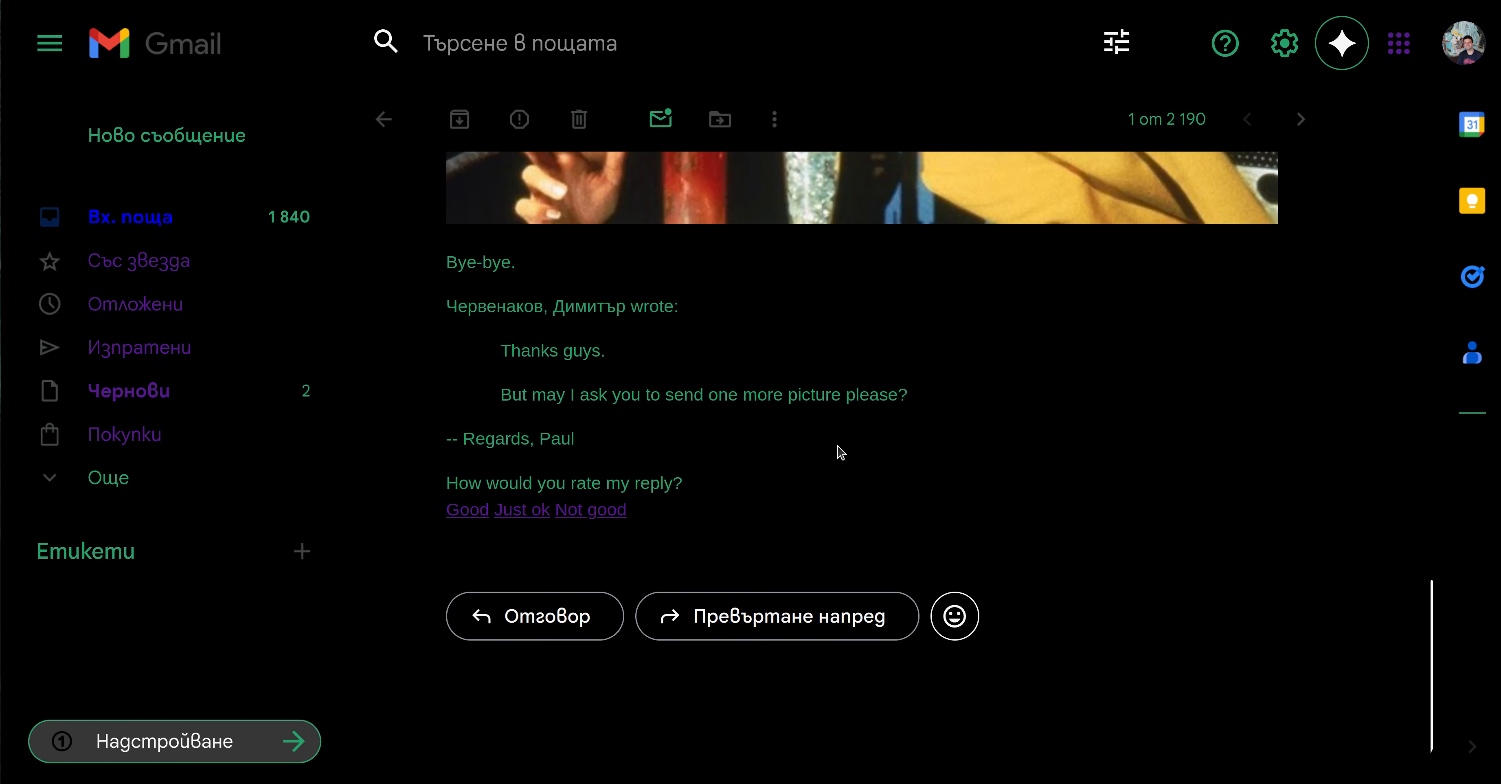
{"action": "scroll", "coordinate": [840, 452], "scroll_direction": "up", "scroll_amount": 3}
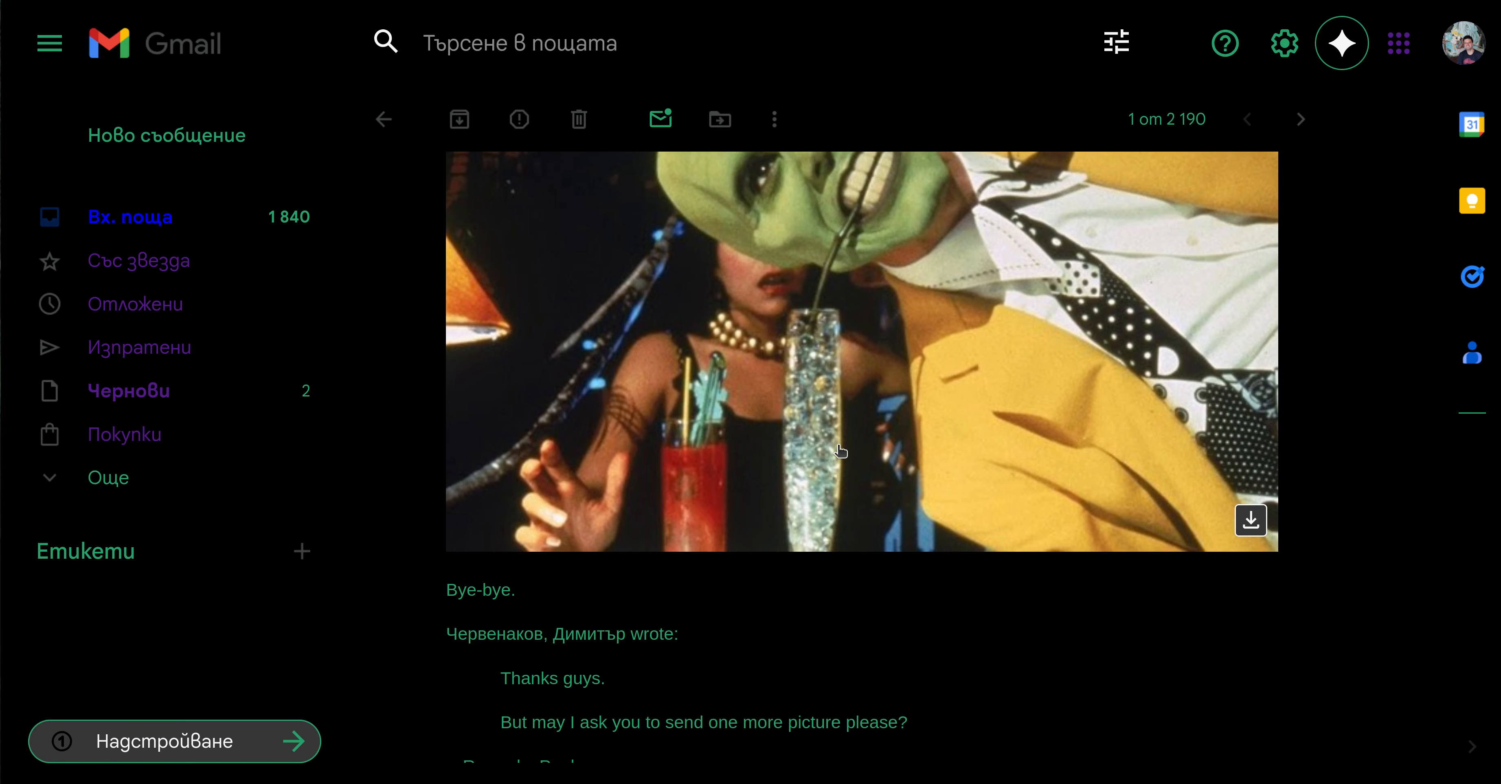
{"action": "scroll", "coordinate": [857, 457], "scroll_direction": "up", "scroll_amount": 7}
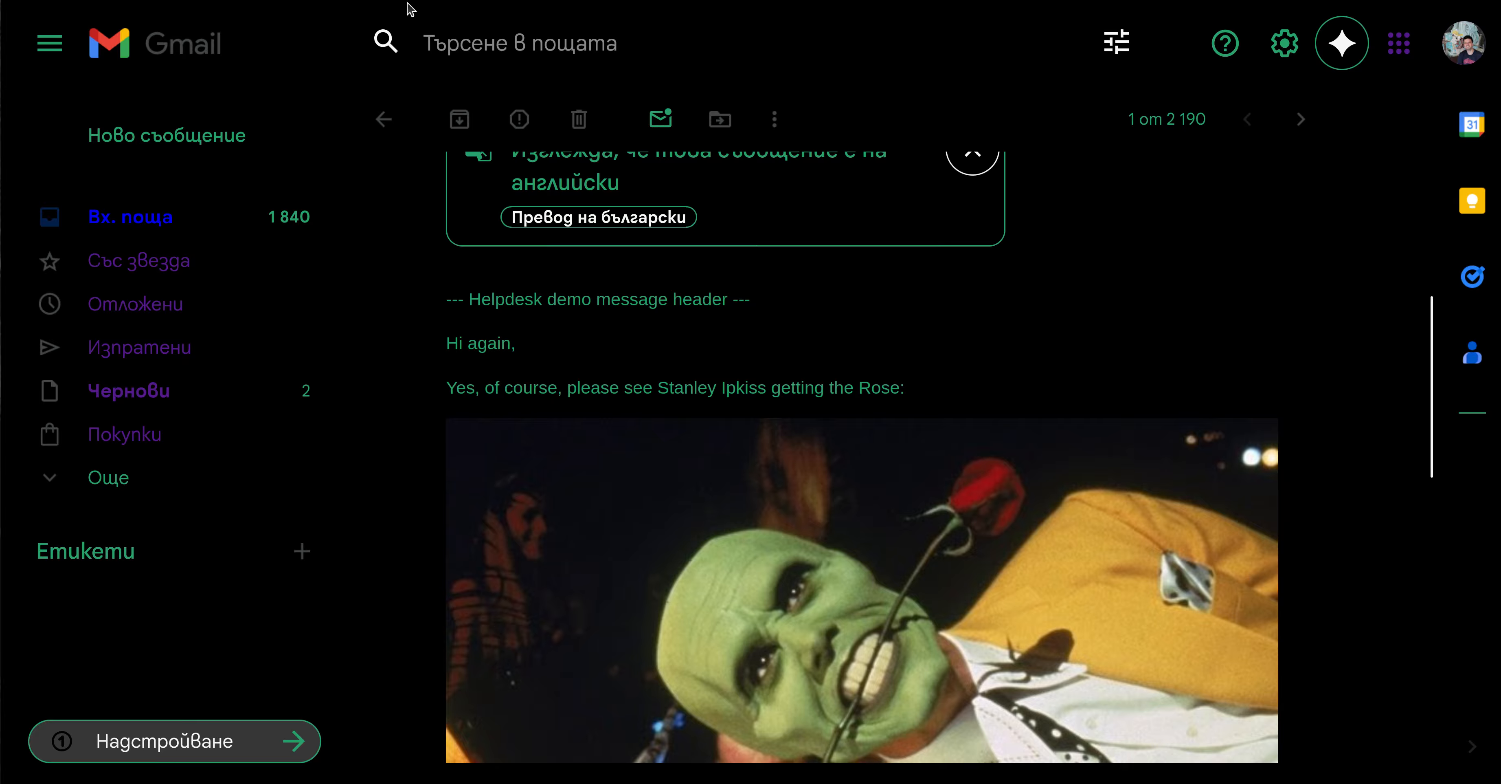
- Leave Gmail and open the Helpdesk plugin documentation in the Help & Support Center of the RedmineUP website
{"action": "left_click", "coordinate": [1, 64]}
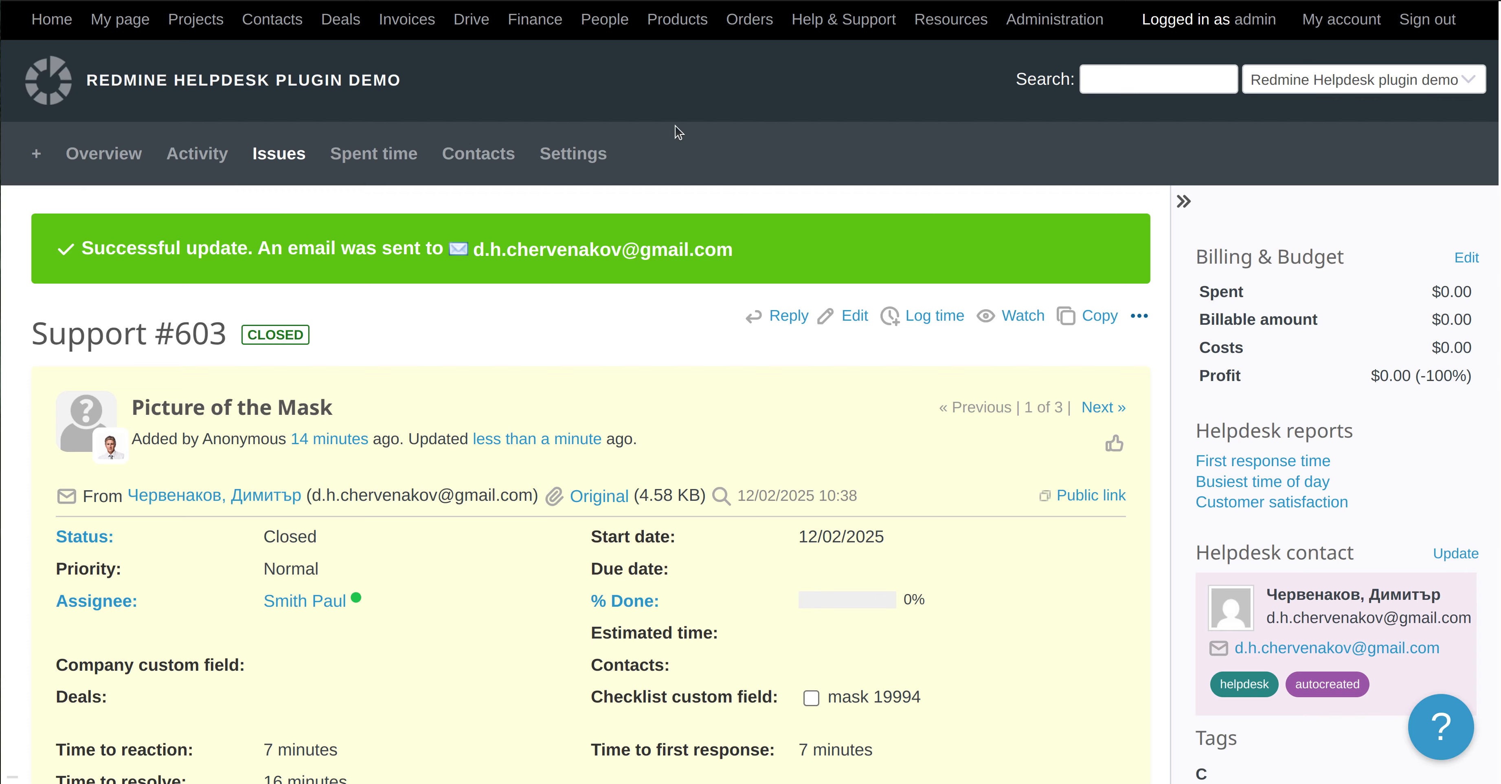
{"action": "key", "text": "ctrl+t"}
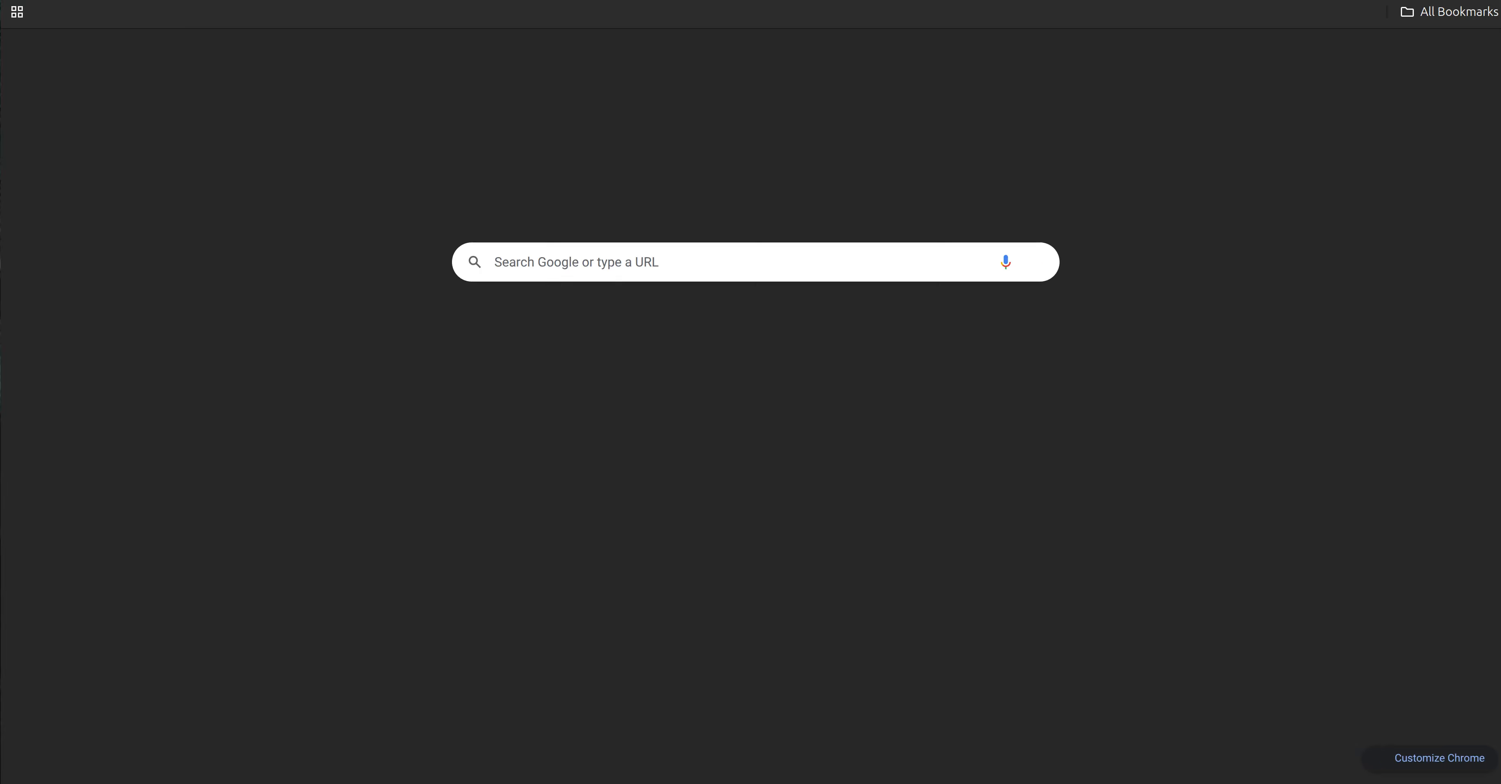
{"action": "type", "text": "red"}
{"action": "key", "text": "Return"}
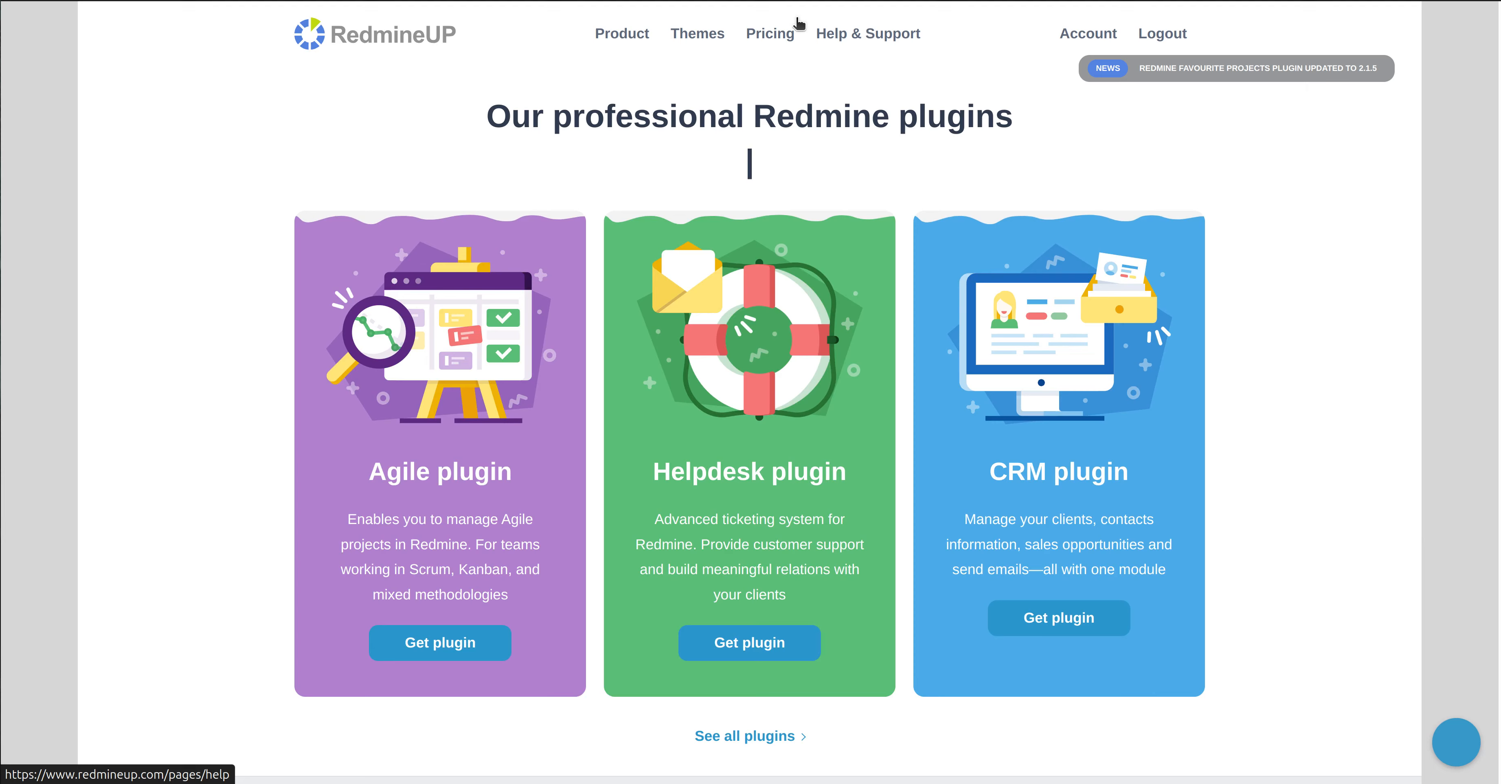
{"action": "left_click", "coordinate": [800, 24]}
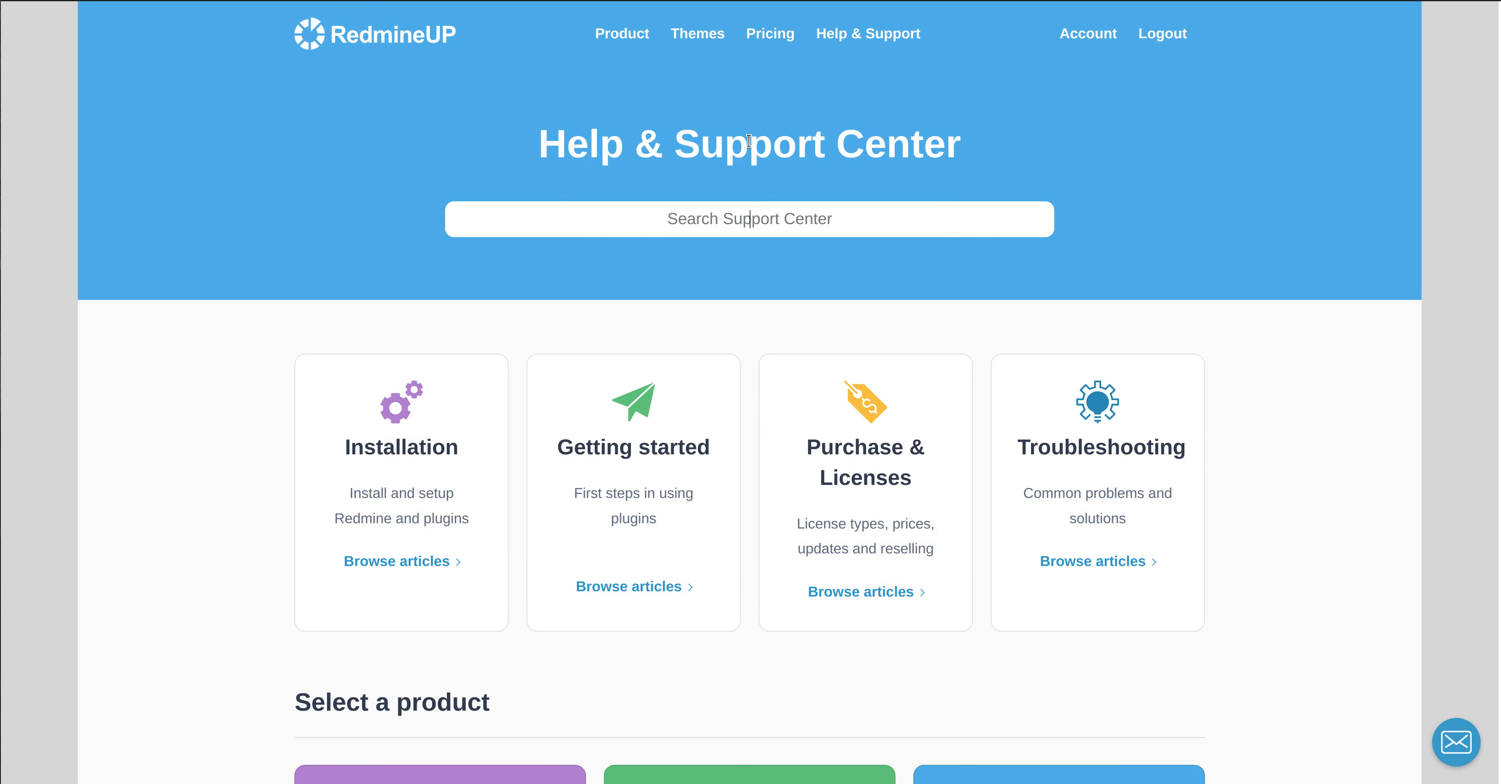
{"action": "scroll", "coordinate": [641, 337], "scroll_direction": "down", "scroll_amount": 5}
{"action": "scroll", "coordinate": [641, 332], "scroll_direction": "down", "scroll_amount": 3}
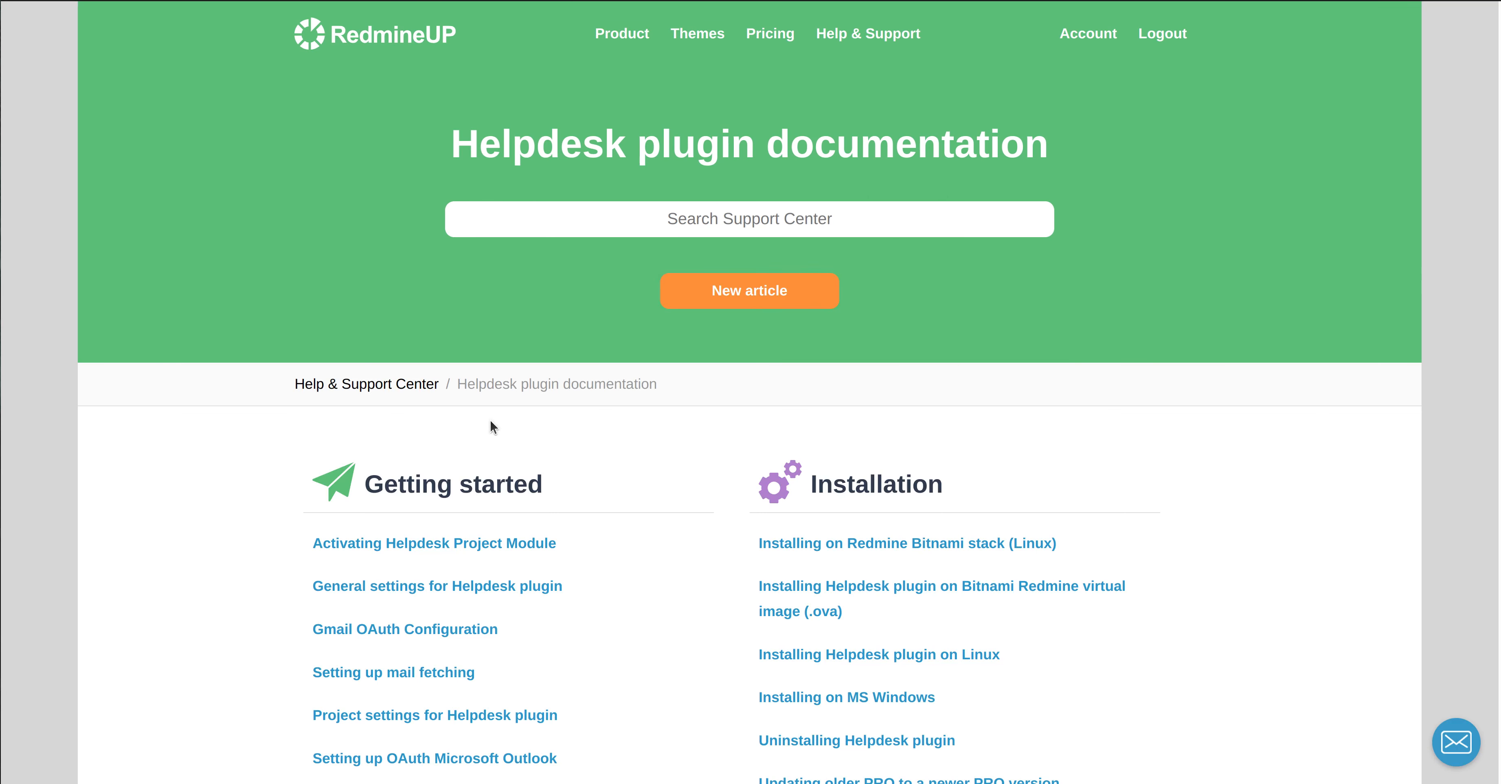
- Find "embe" on the documentation page and open the article "Embedded image in a ticket reply"
{"action": "key", "text": "ctrl+f"}
{"action": "type", "text": "eme"}
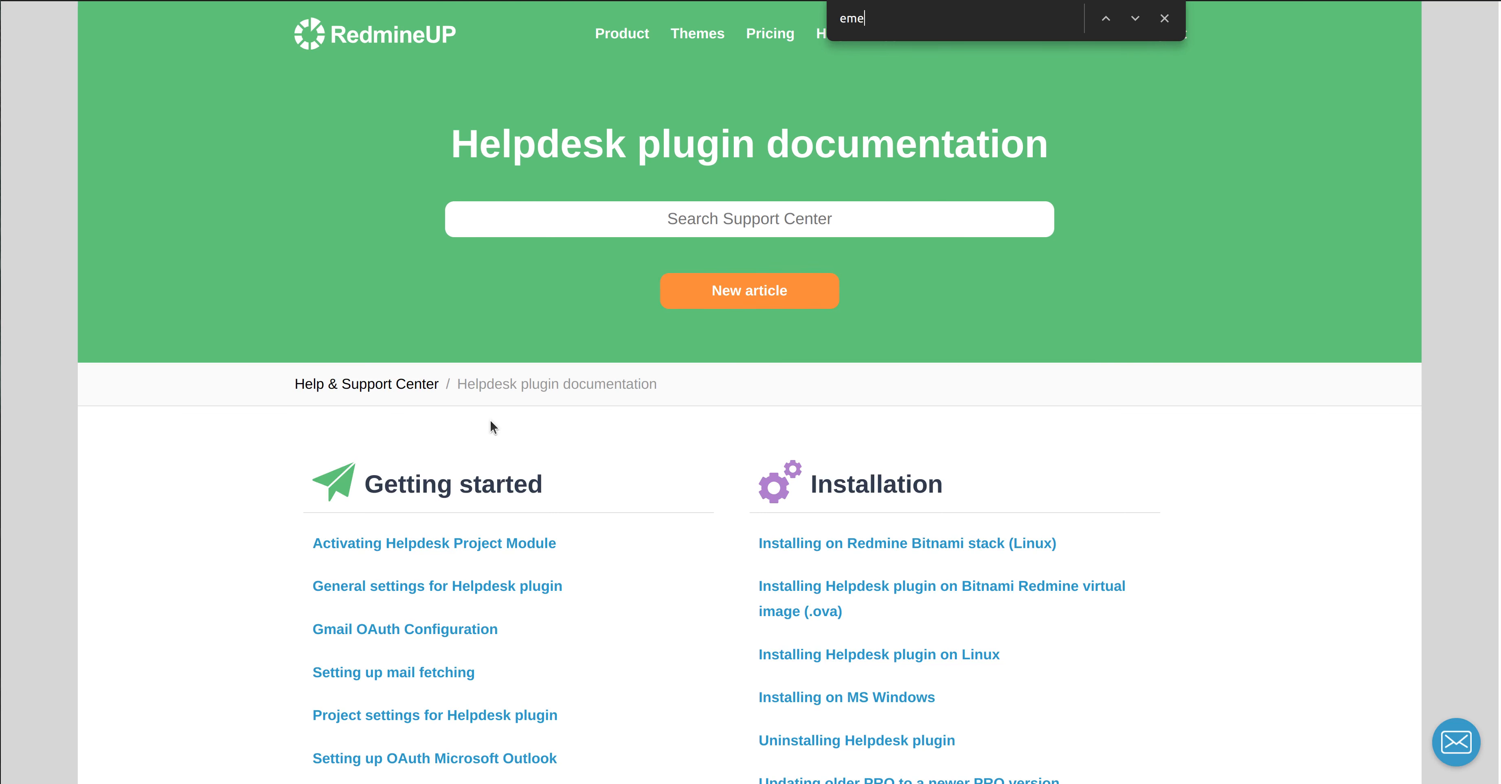
{"action": "key", "text": "BackSpace"}
{"action": "type", "text": "be"}
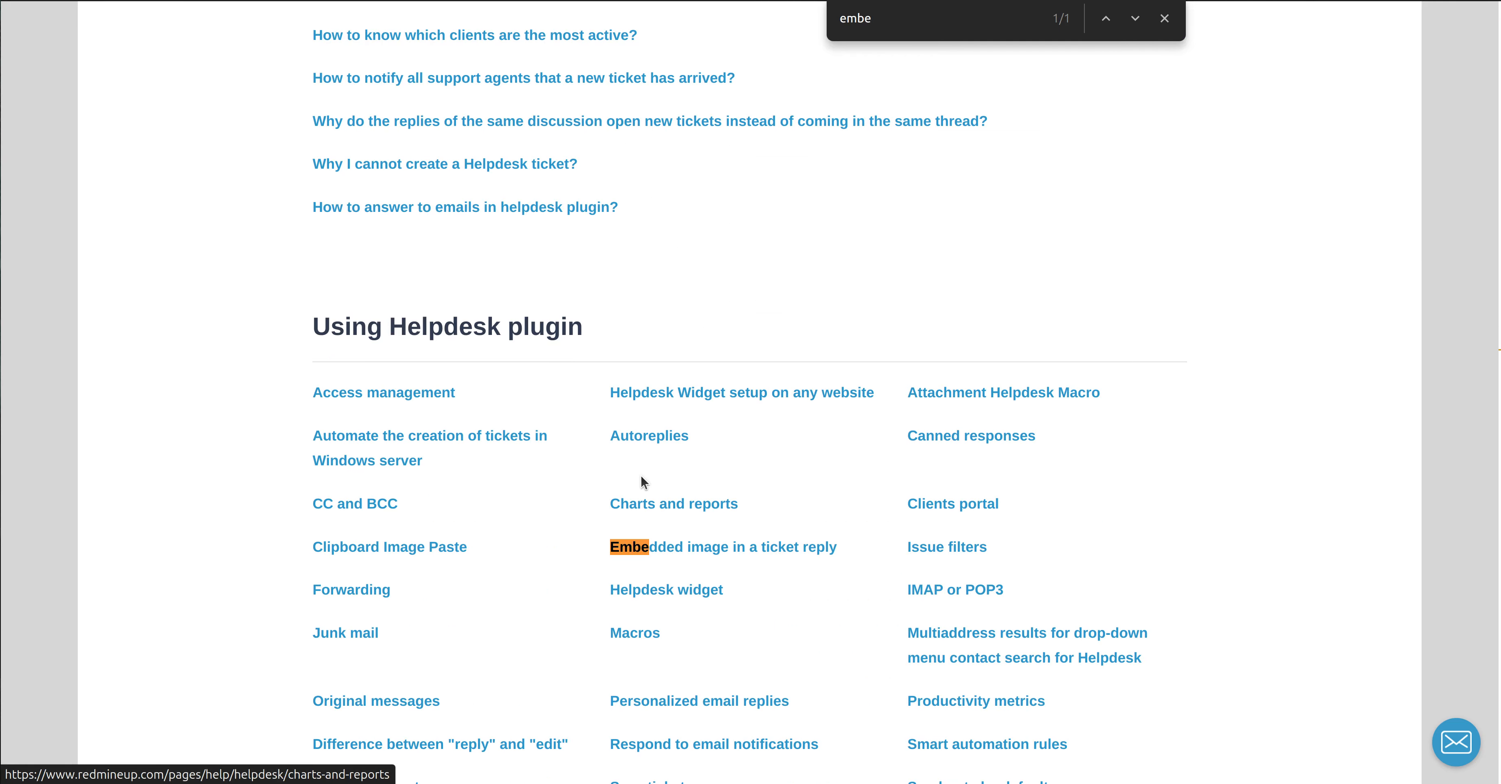
{"action": "key", "text": "ctrl+Return"}
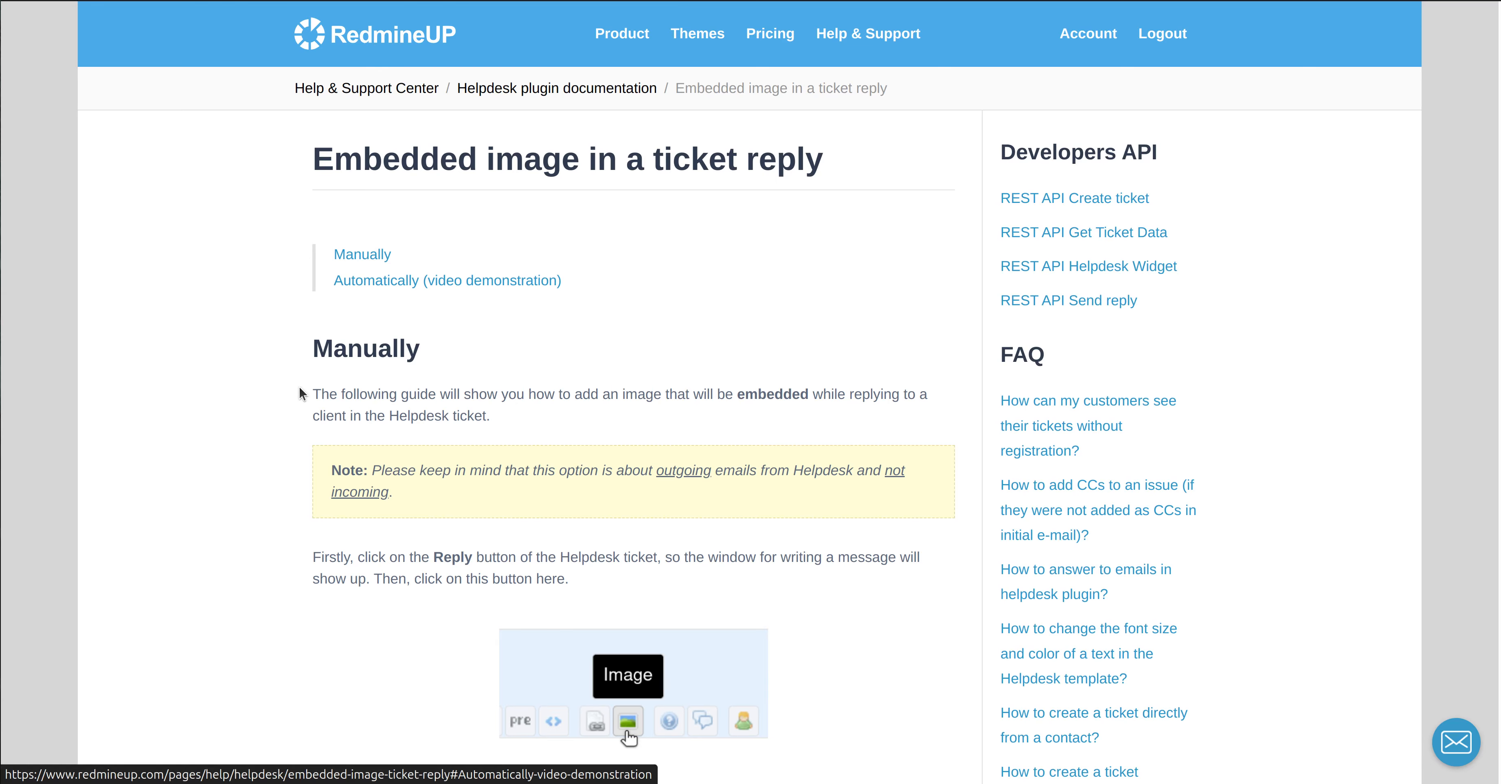
- Look through the article to its "Automatically (video demonstration)" section and open the linked article on clipboard image pasting
{"action": "scroll", "coordinate": [301, 393], "scroll_direction": "down", "scroll_amount": 20}
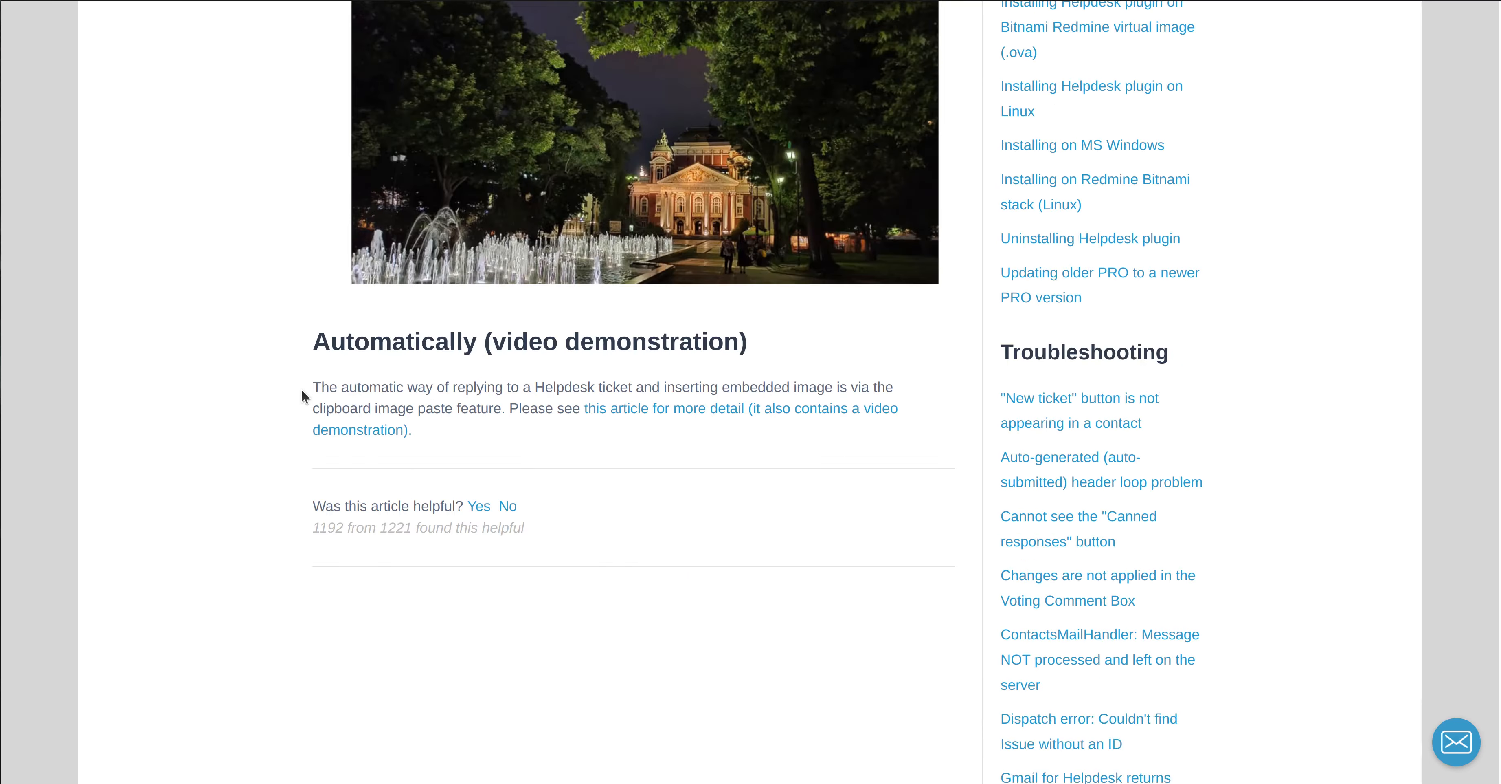
{"action": "scroll", "coordinate": [302, 389], "scroll_direction": "down", "scroll_amount": 8}
{"action": "scroll", "coordinate": [301, 389], "scroll_direction": "up", "scroll_amount": 11}
{"action": "scroll", "coordinate": [302, 390], "scroll_direction": "down", "scroll_amount": 5}
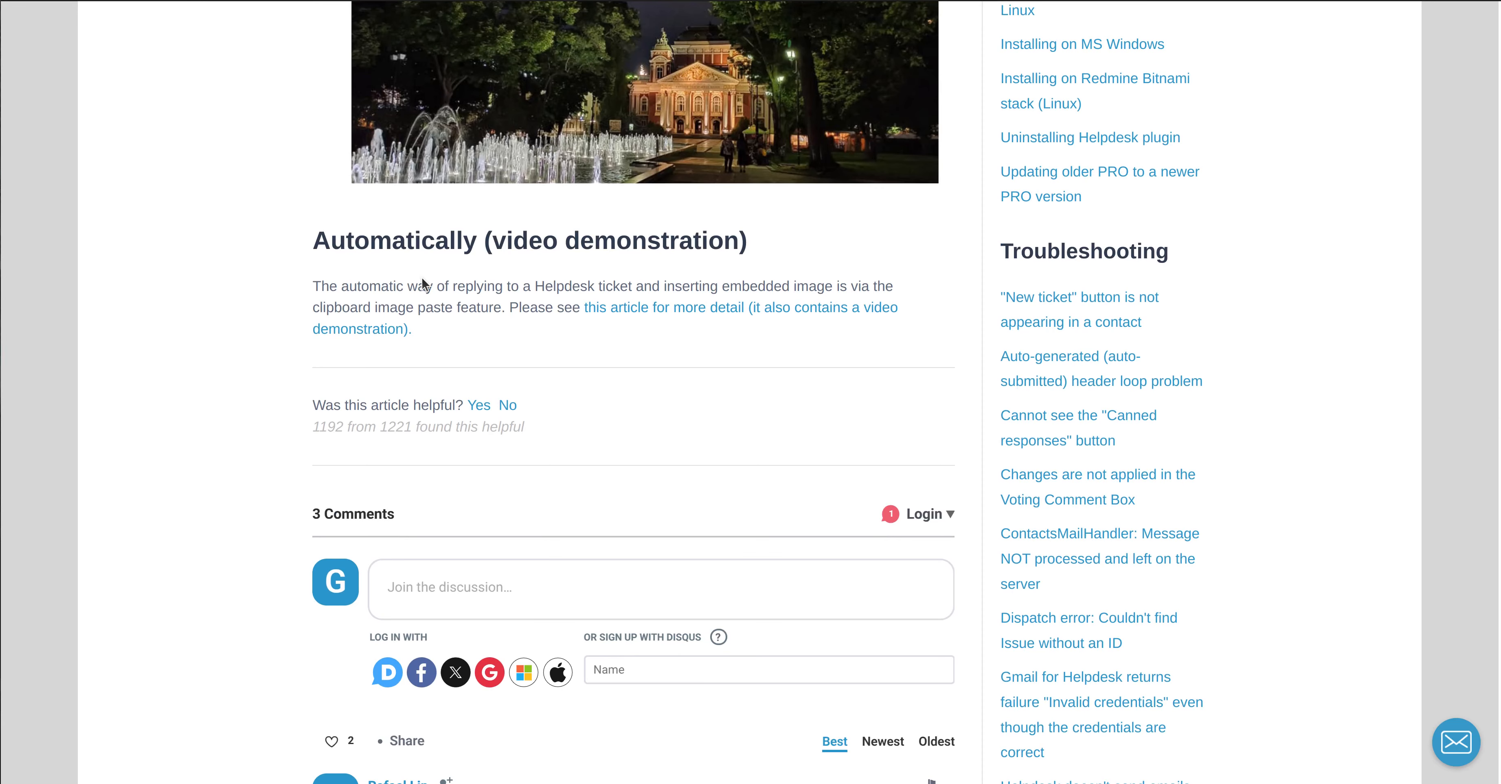
{"action": "left_click", "coordinate": [722, 312]}
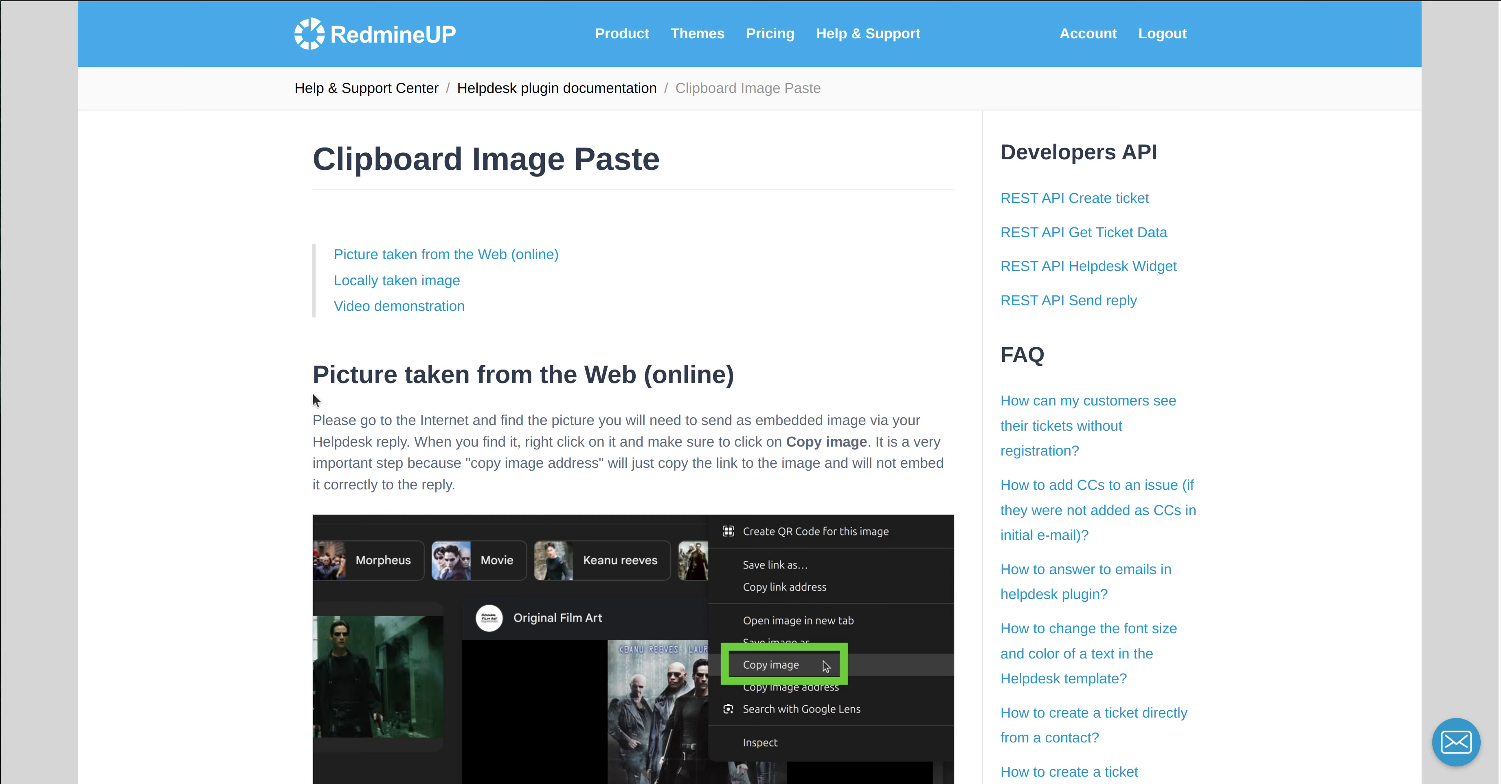
- Read through the Clipboard Image Paste article, covering web pictures, locally taken images and the video demonstration
{"action": "scroll", "coordinate": [314, 397], "scroll_direction": "down", "scroll_amount": 15}
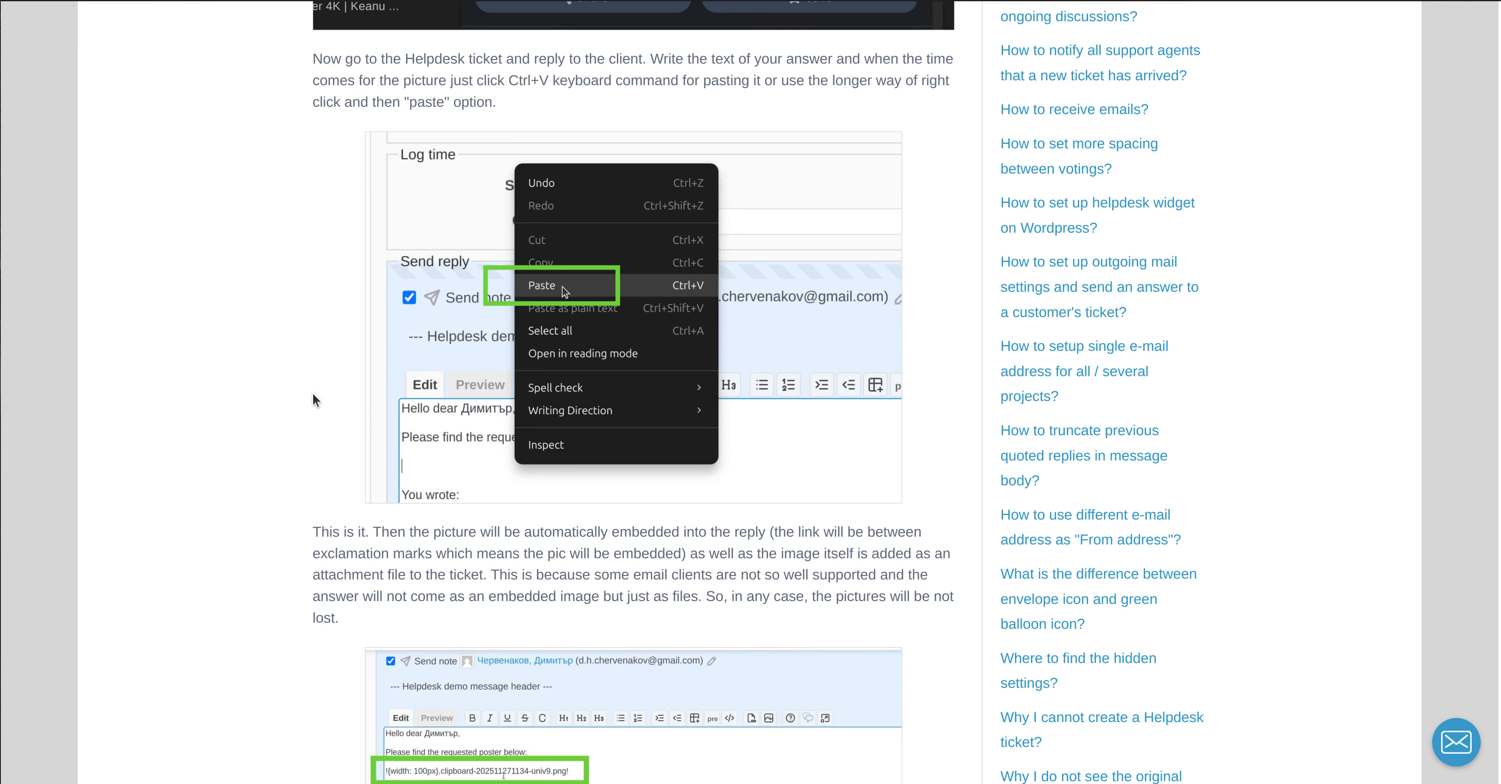
{"action": "scroll", "coordinate": [312, 399], "scroll_direction": "down", "scroll_amount": 12}
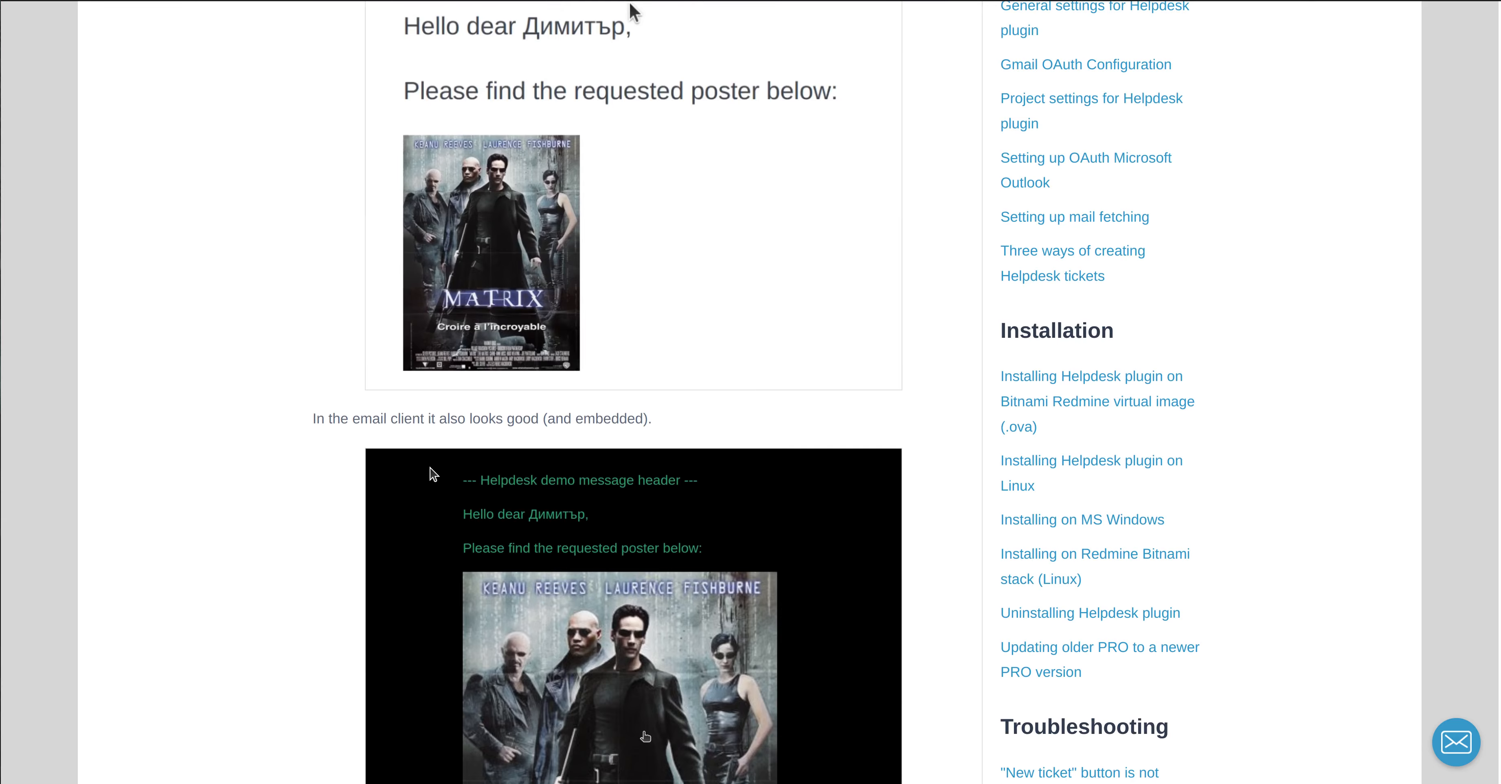
{"action": "scroll", "coordinate": [432, 473], "scroll_direction": "down", "scroll_amount": 5}
{"action": "scroll", "coordinate": [433, 473], "scroll_direction": "down", "scroll_amount": 18}
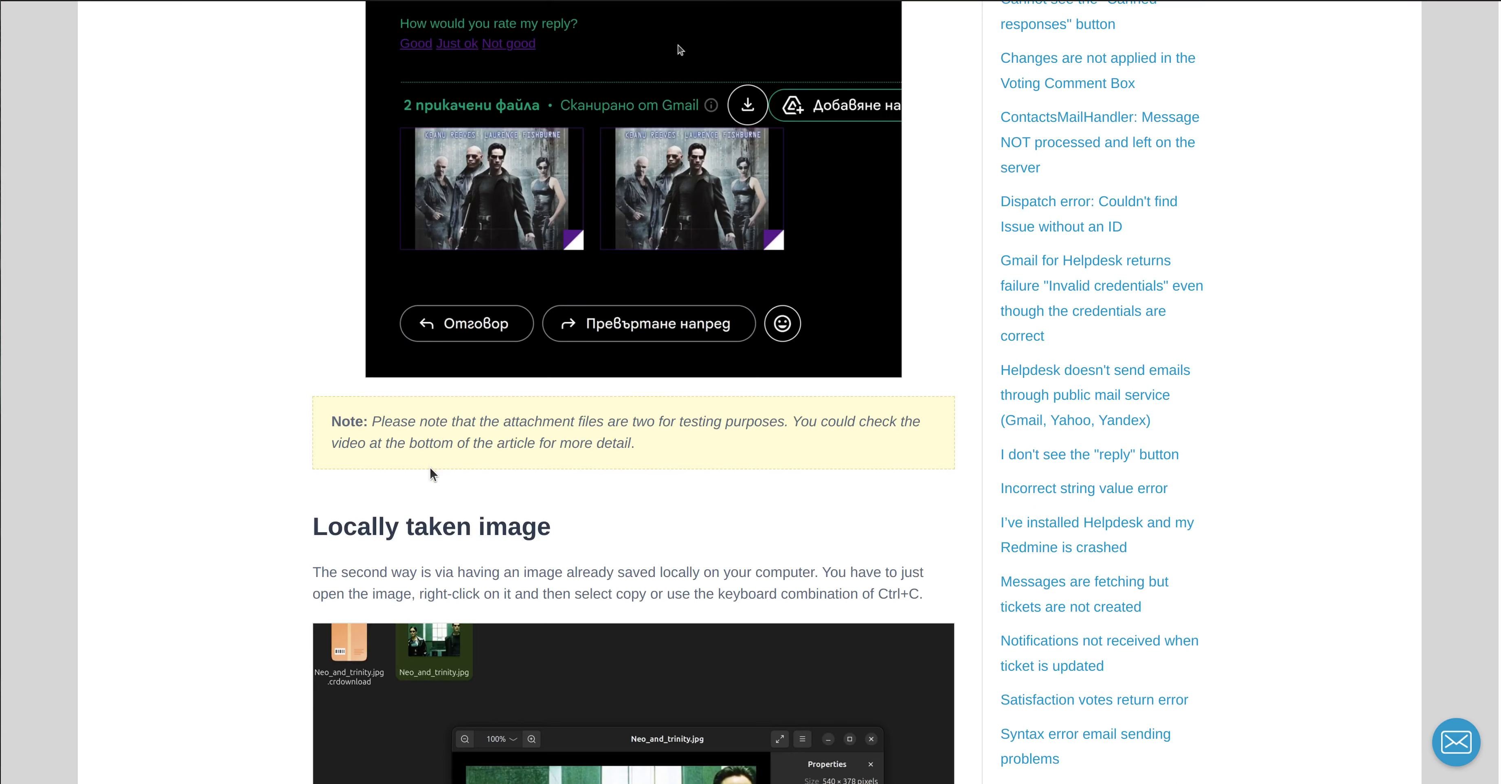
{"action": "scroll", "coordinate": [433, 473], "scroll_direction": "down", "scroll_amount": 20}
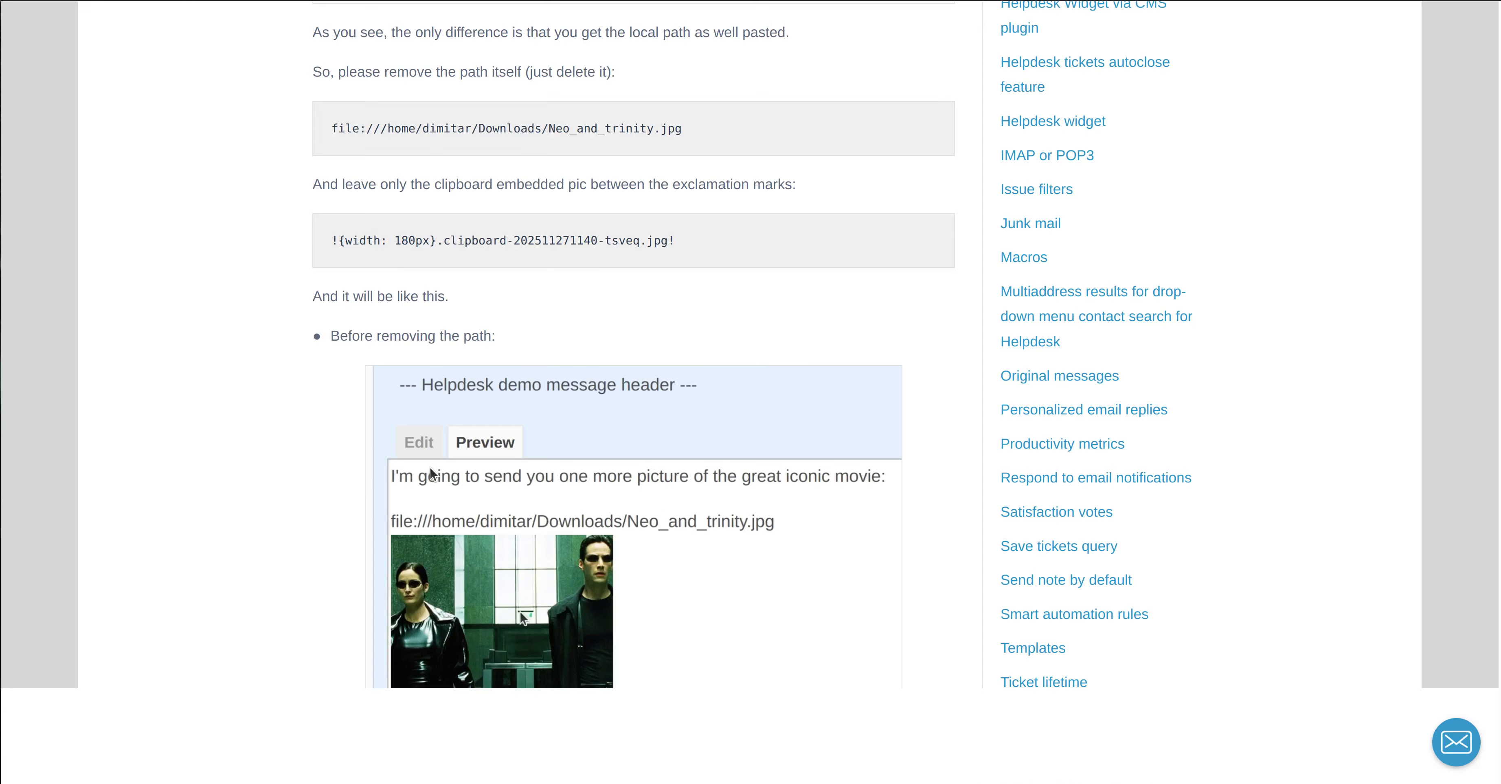
{"action": "scroll", "coordinate": [431, 473], "scroll_direction": "down", "scroll_amount": 10}
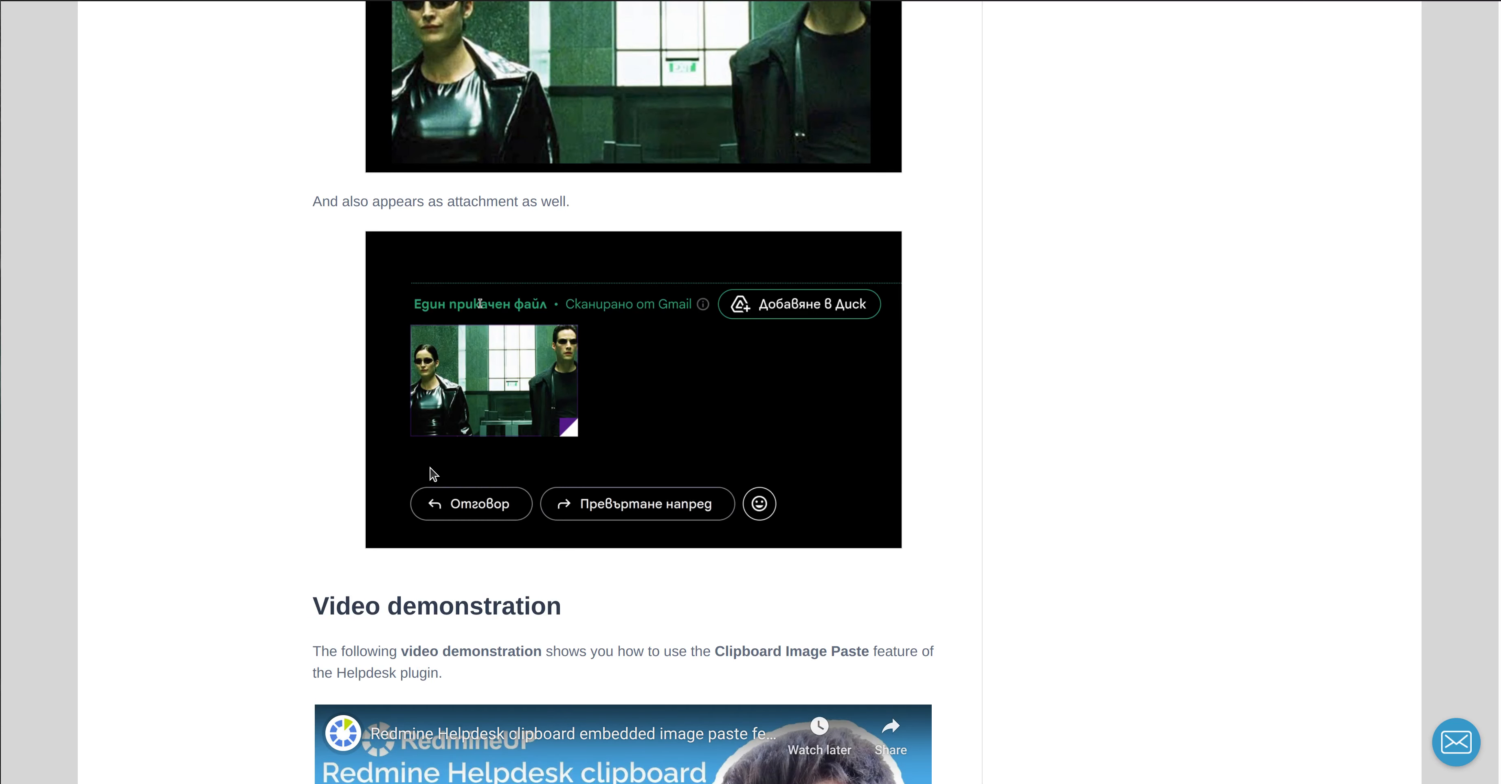
{"action": "scroll", "coordinate": [305, 518], "scroll_direction": "down", "scroll_amount": 4}
{"action": "scroll", "coordinate": [306, 517], "scroll_direction": "down", "scroll_amount": 5}
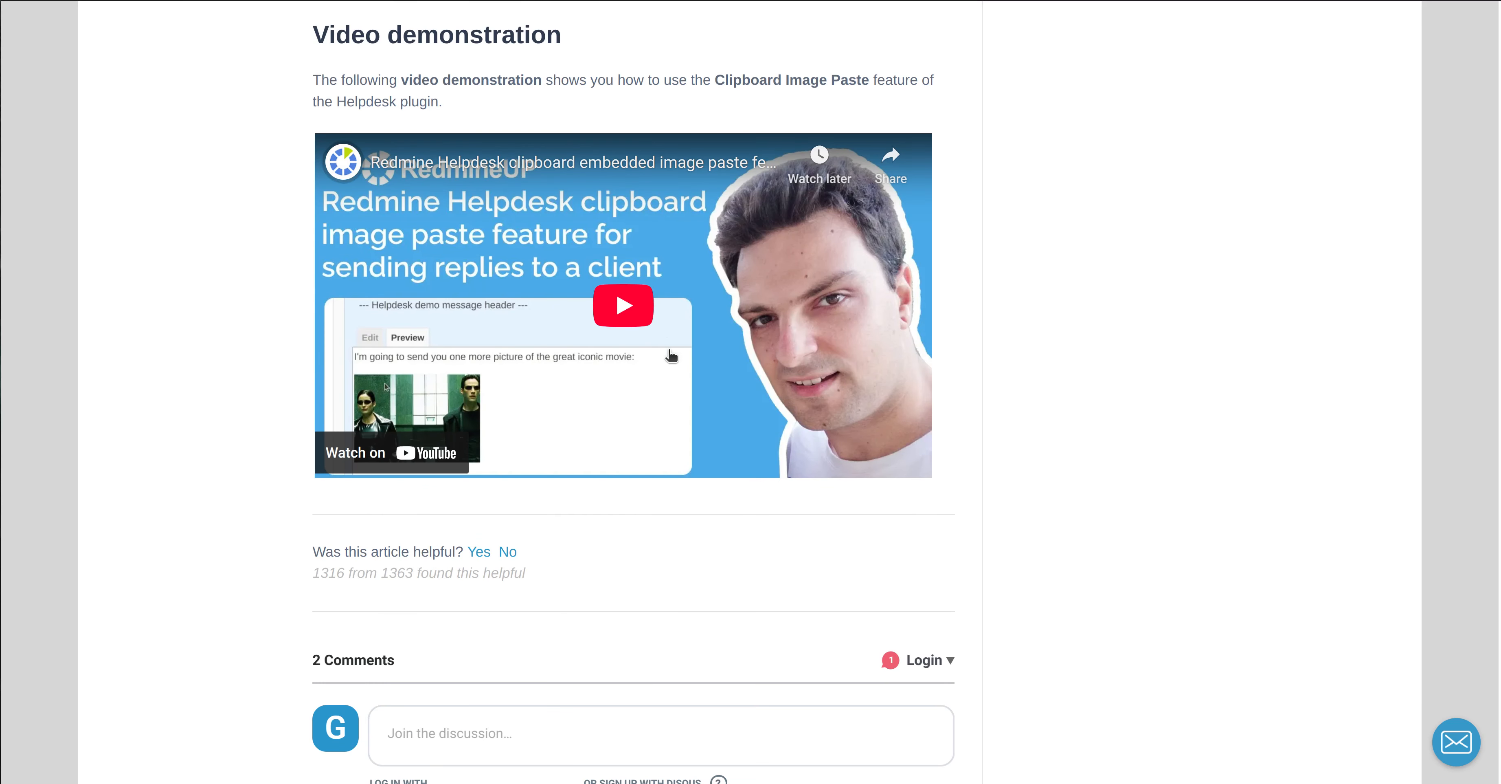
- Play the embedded Clipboard Image Paste video demonstration, skip ahead to about 4:52 and pause it
{"action": "left_click", "coordinate": [567, 343]}
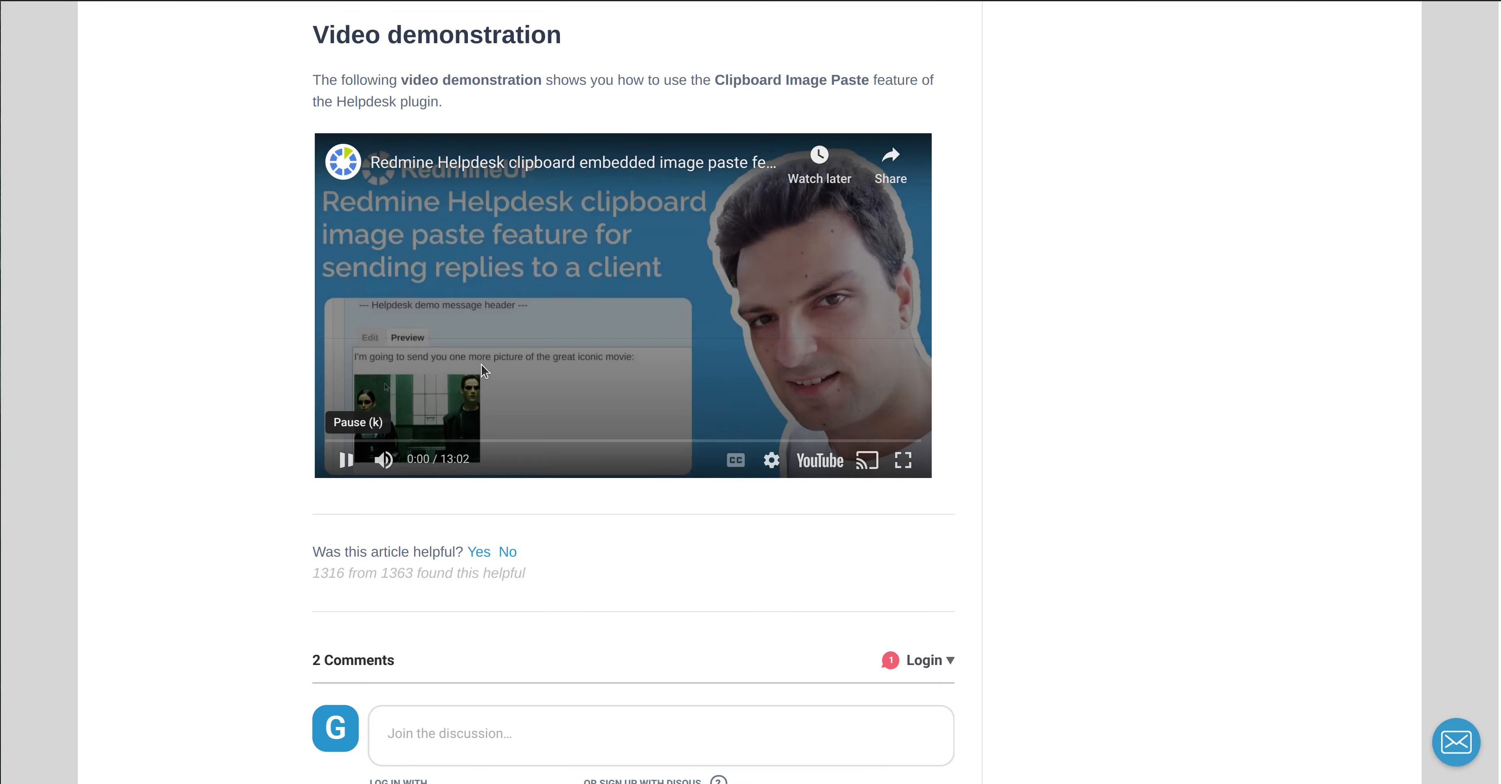
{"action": "left_click", "coordinate": [547, 442]}
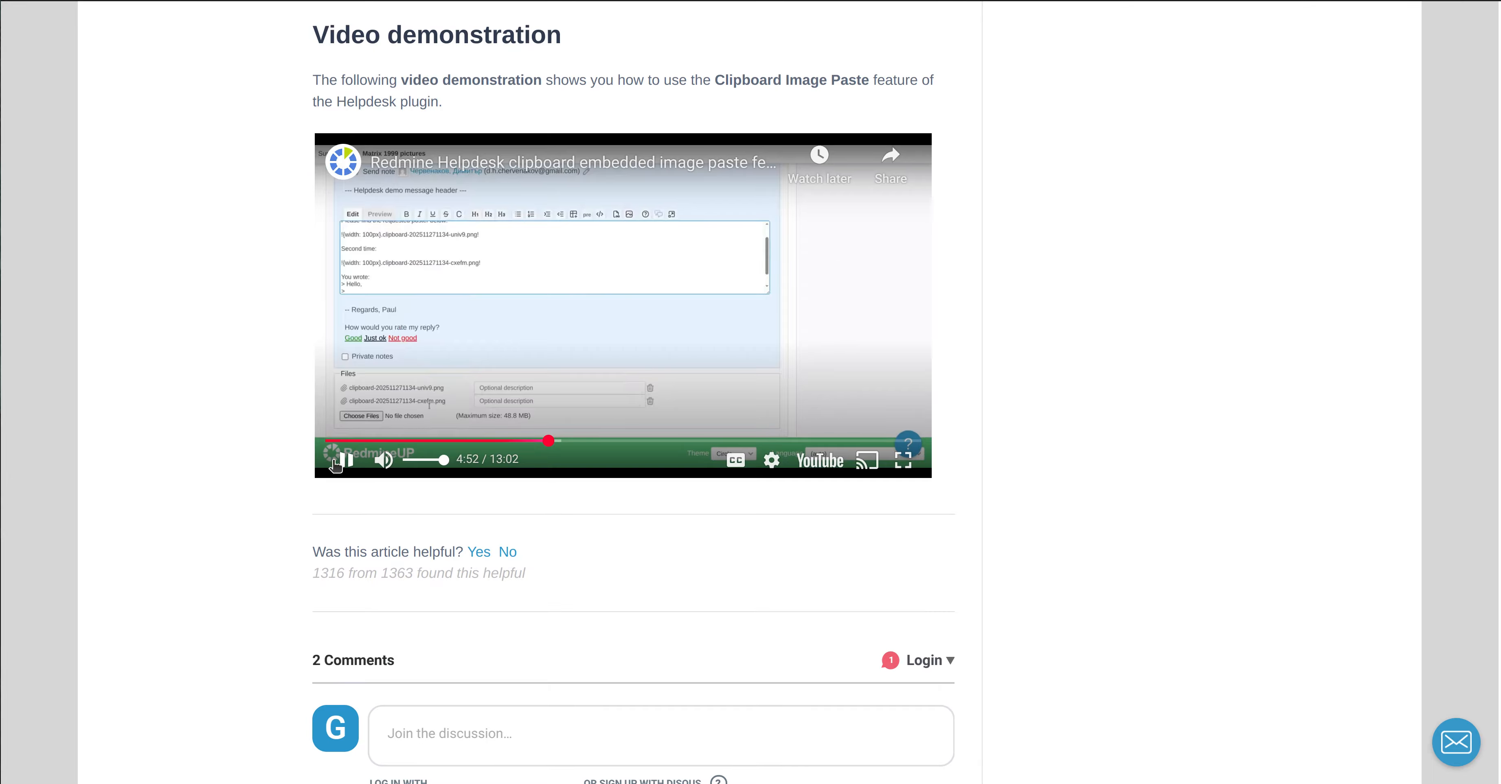
{"action": "left_click", "coordinate": [336, 464]}
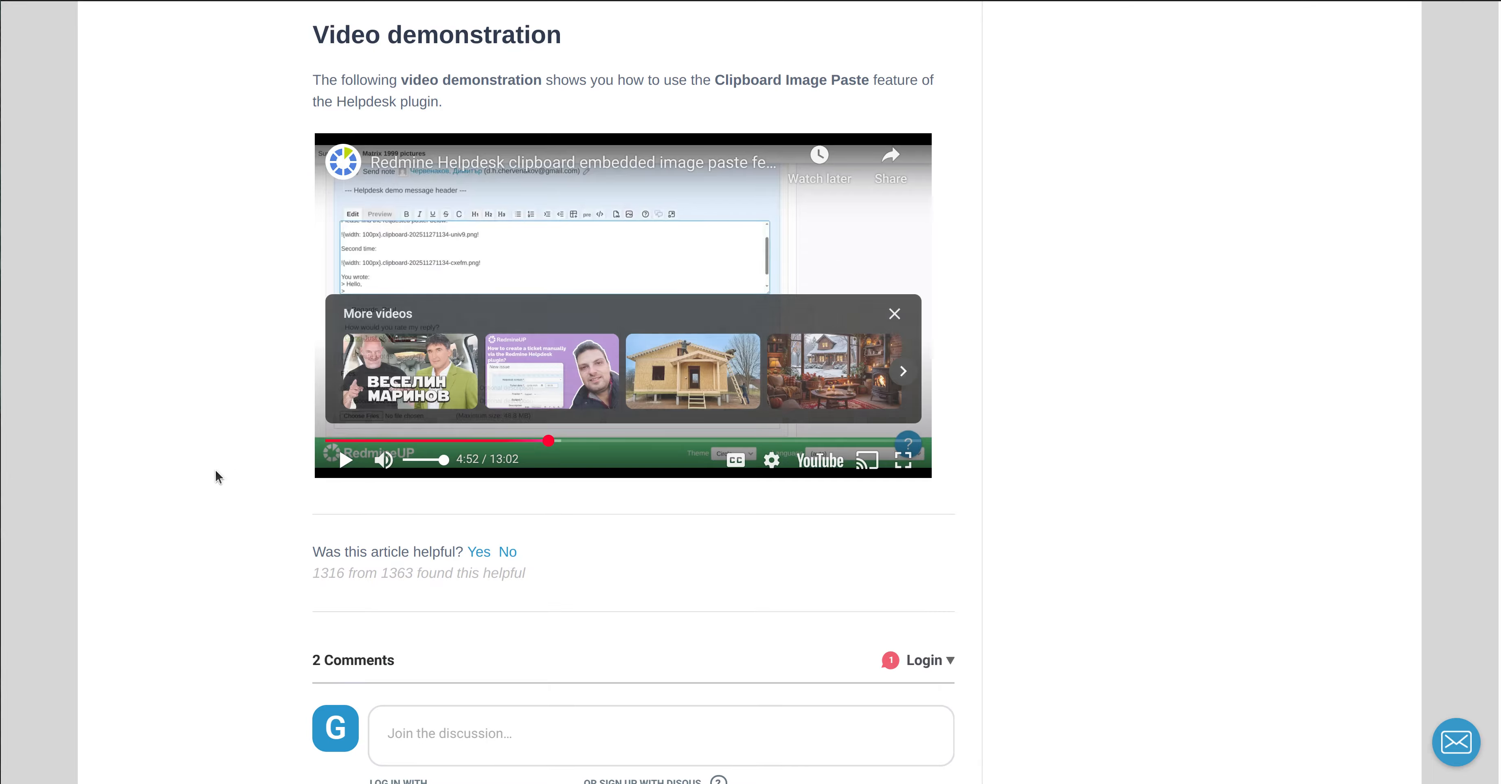
{"action": "scroll", "coordinate": [213, 470], "scroll_direction": "up", "scroll_amount": 2}
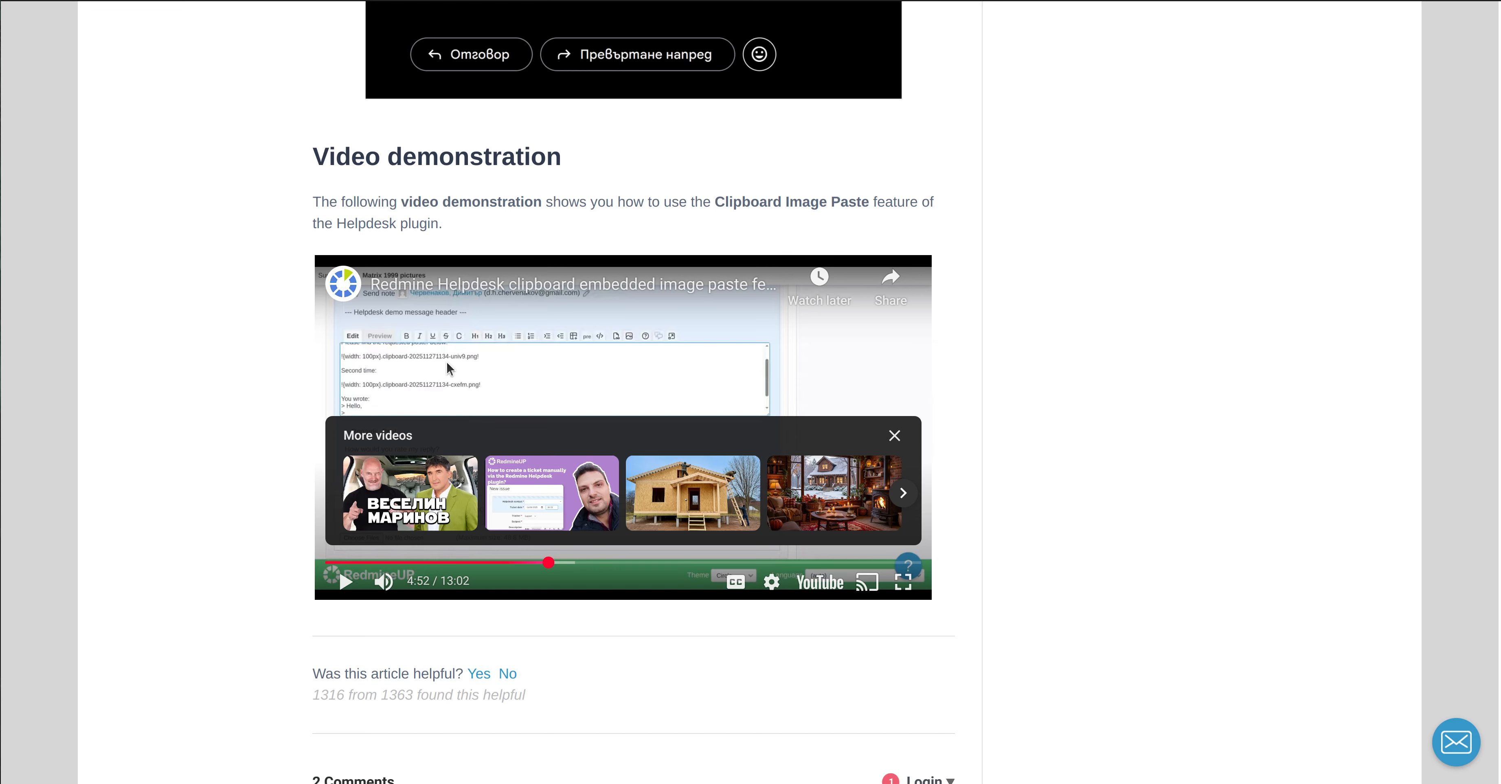
{"action": "scroll", "coordinate": [243, 431], "scroll_direction": "down", "scroll_amount": 5}
{"action": "scroll", "coordinate": [243, 431], "scroll_direction": "up", "scroll_amount": 3}
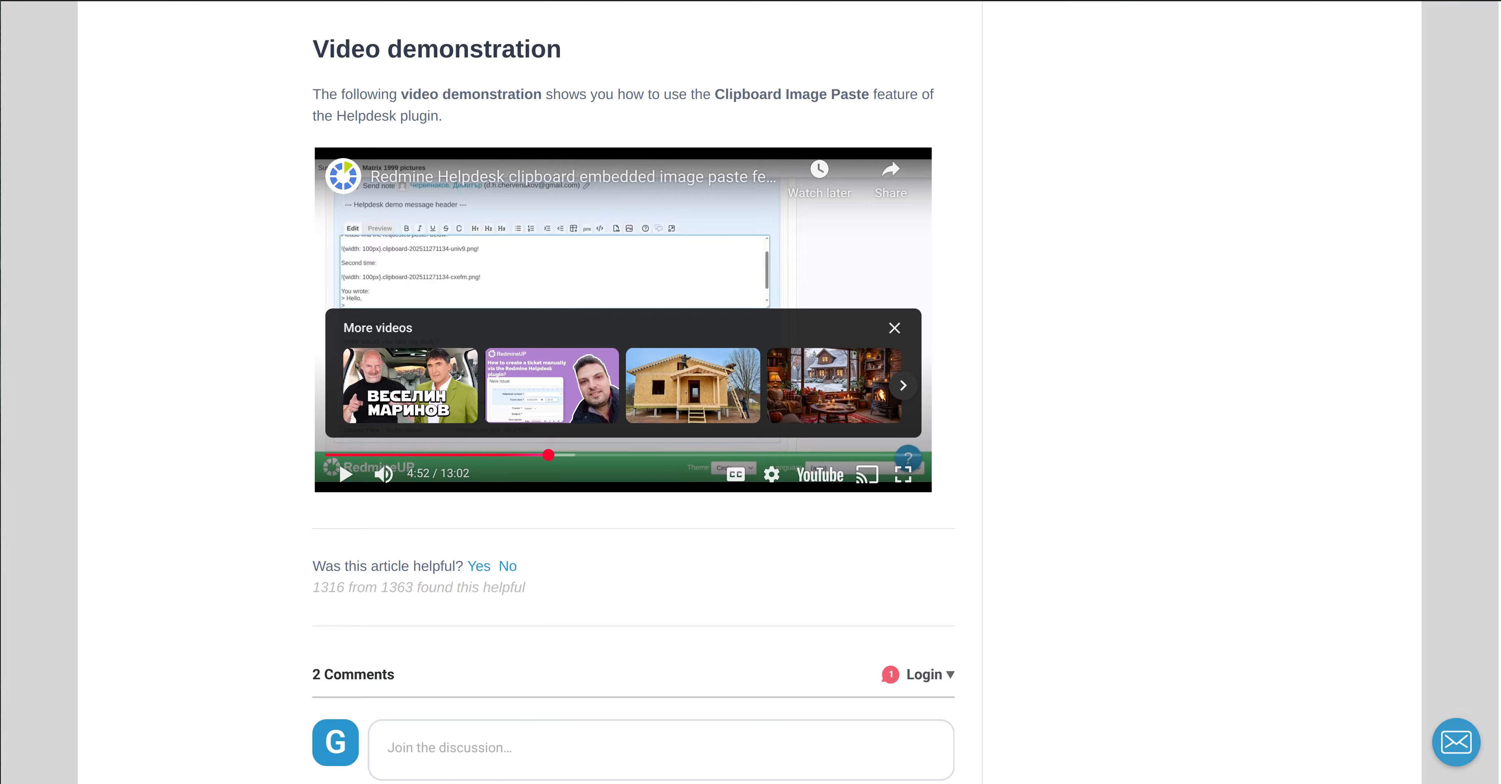
- Return to the Redmine ticket "Picture of the Mask" and review the reply containing the embedded rose picture
{"action": "left_click", "coordinate": [436, 0]}
{"action": "scroll", "coordinate": [399, 321], "scroll_direction": "down", "scroll_amount": 10}
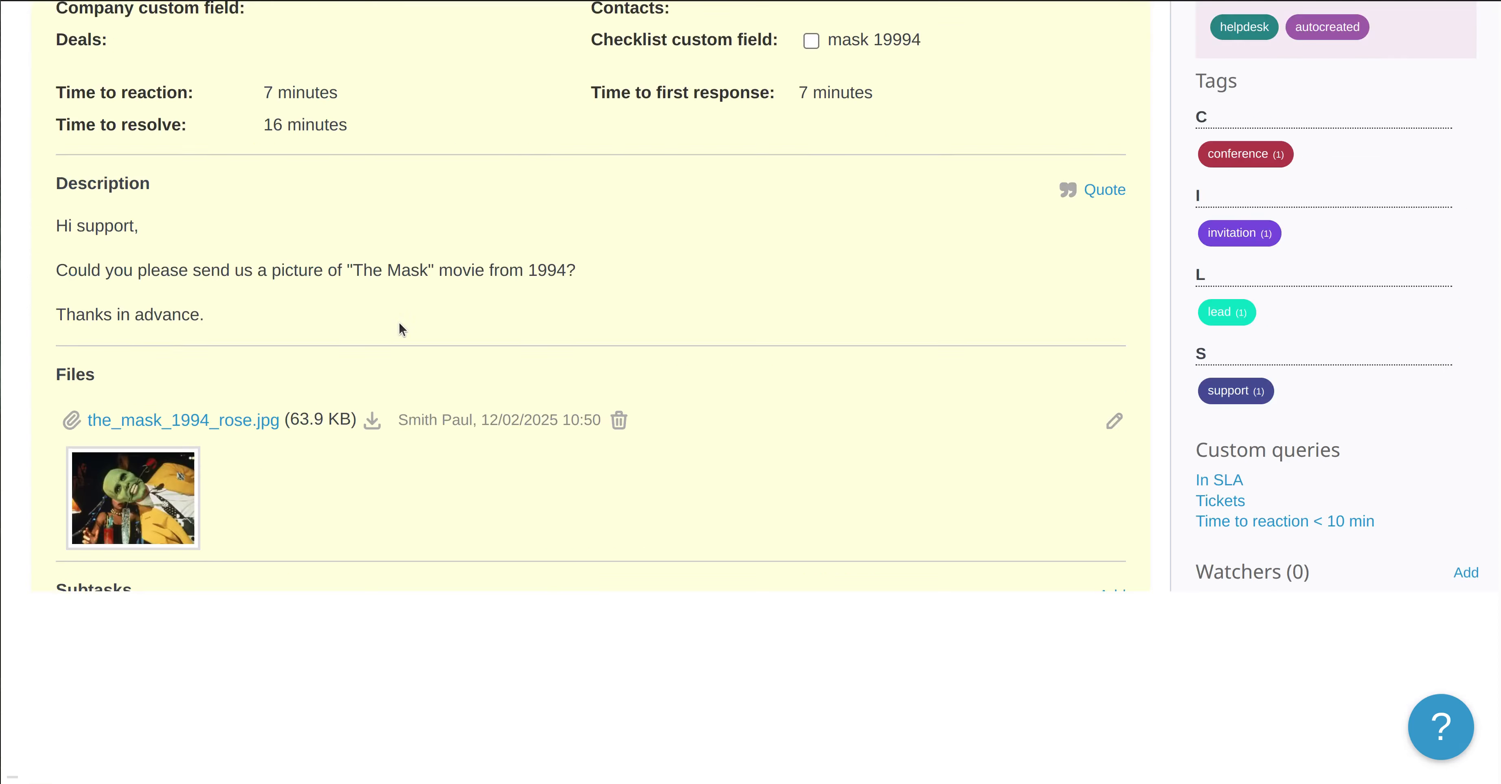
{"action": "scroll", "coordinate": [399, 322], "scroll_direction": "down", "scroll_amount": 15}
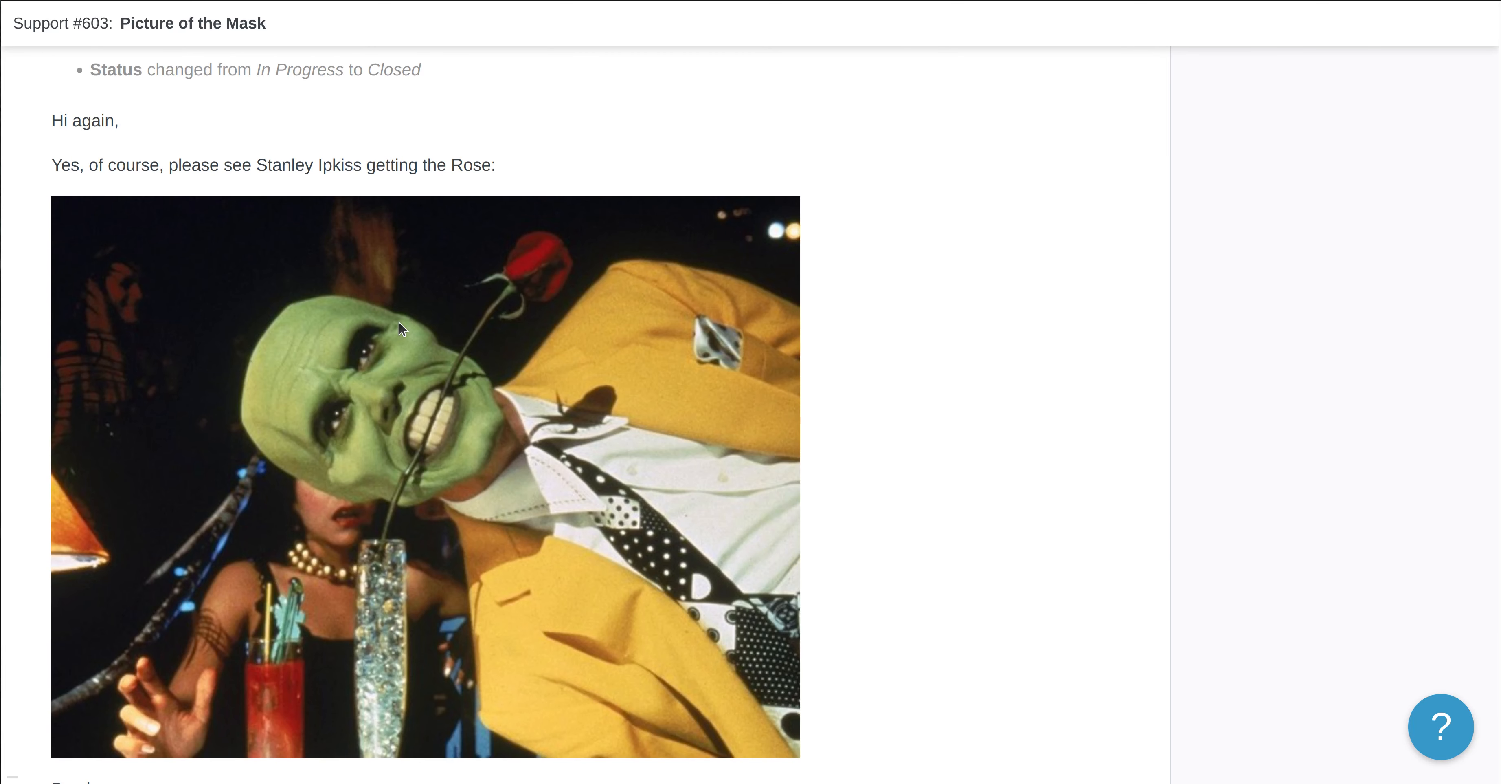